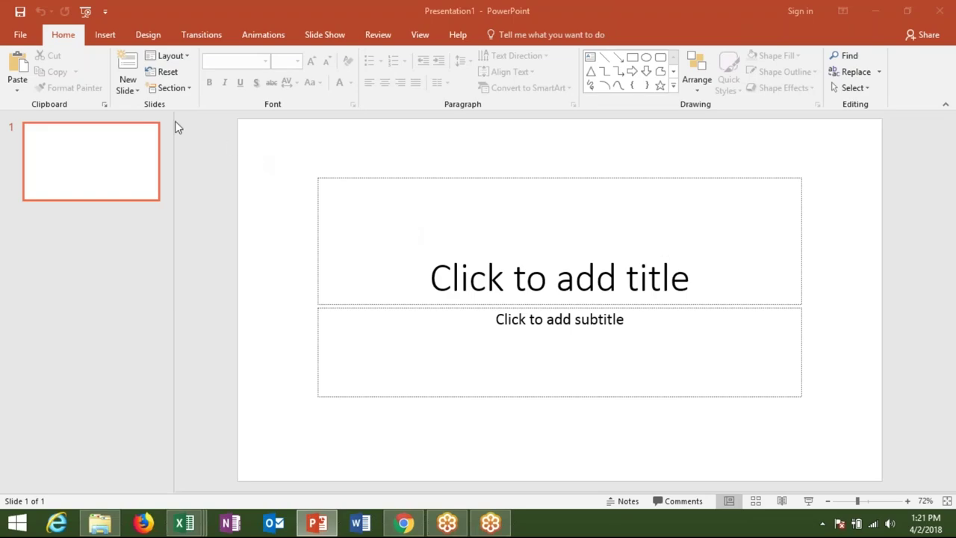
# - Drag the title slide's title placeholder up and left, away from the subtitle
pyautogui.click(129, 91)
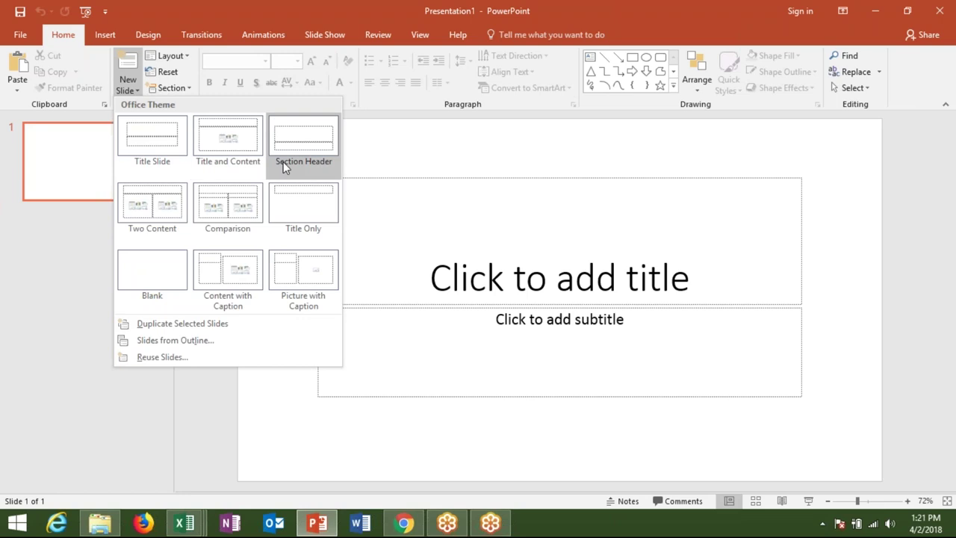
pyautogui.click(441, 167)
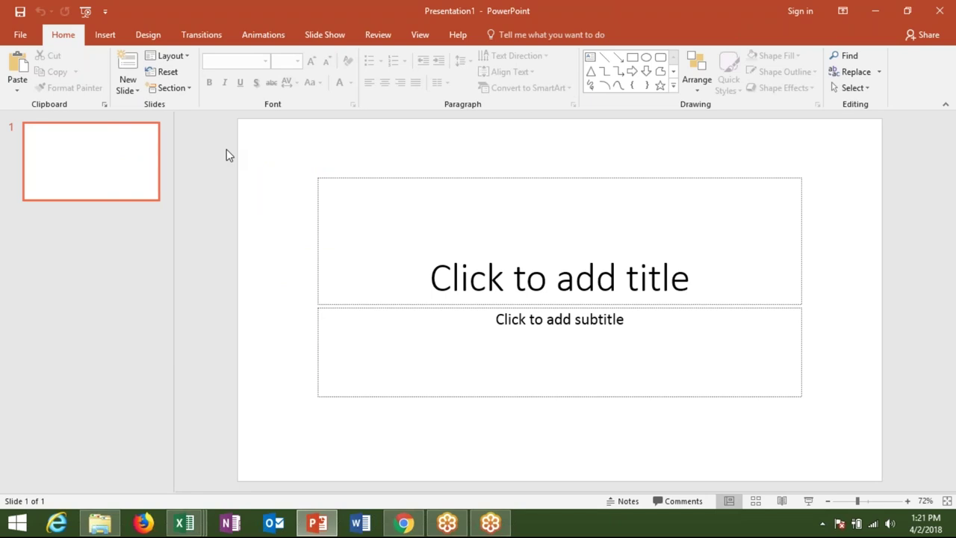
pyautogui.click(506, 284)
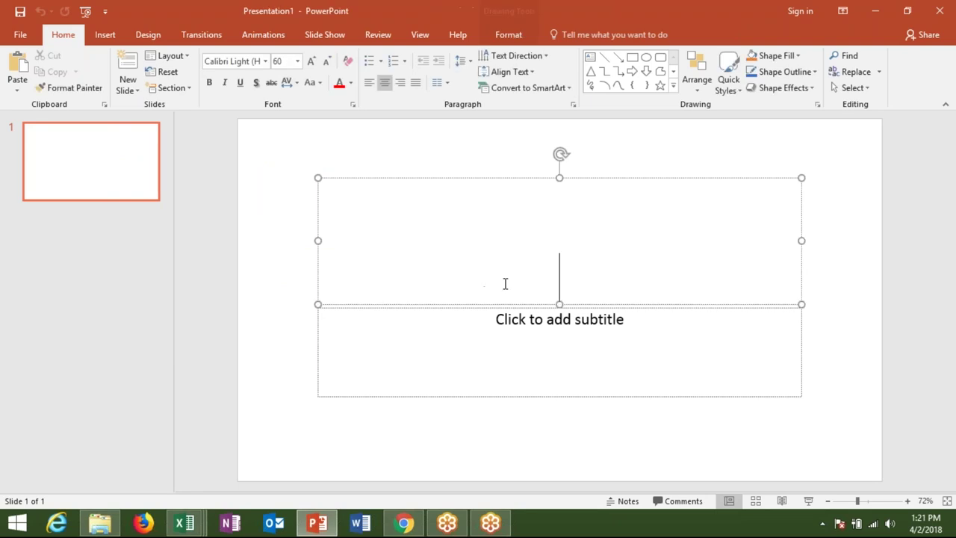
pyautogui.click(518, 310)
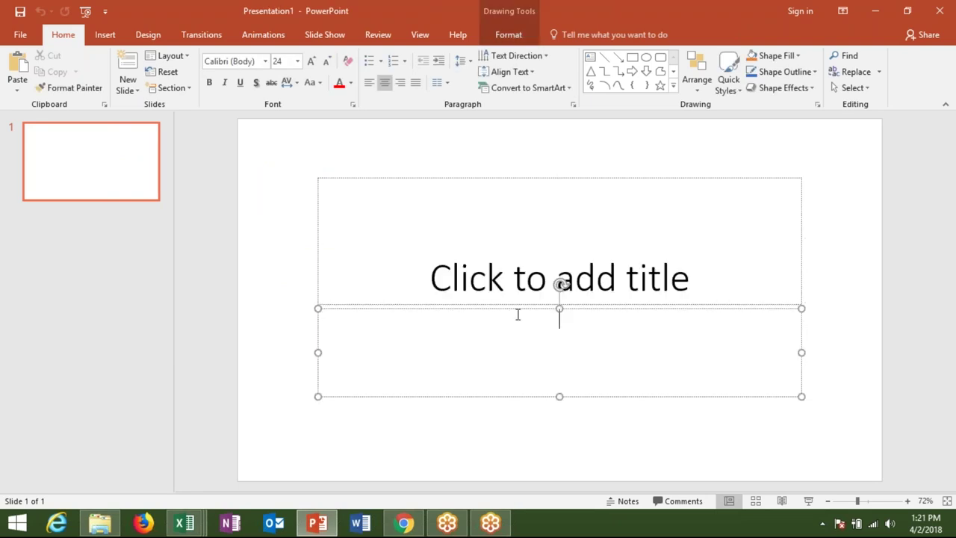
pyautogui.moveTo(352, 177); pyautogui.dragTo(303, 150)
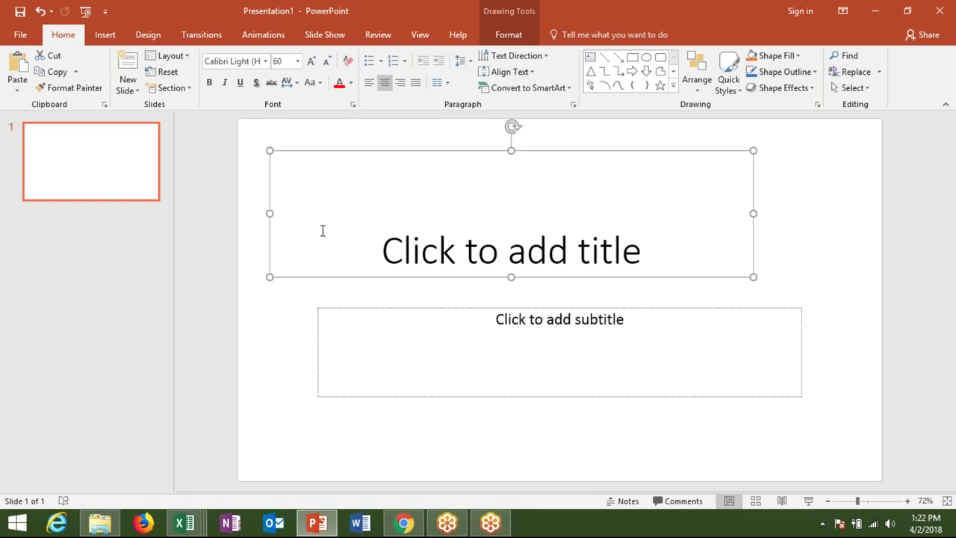
# - Enter the title 'MS Office 2016'
pyautogui.click(352, 251)
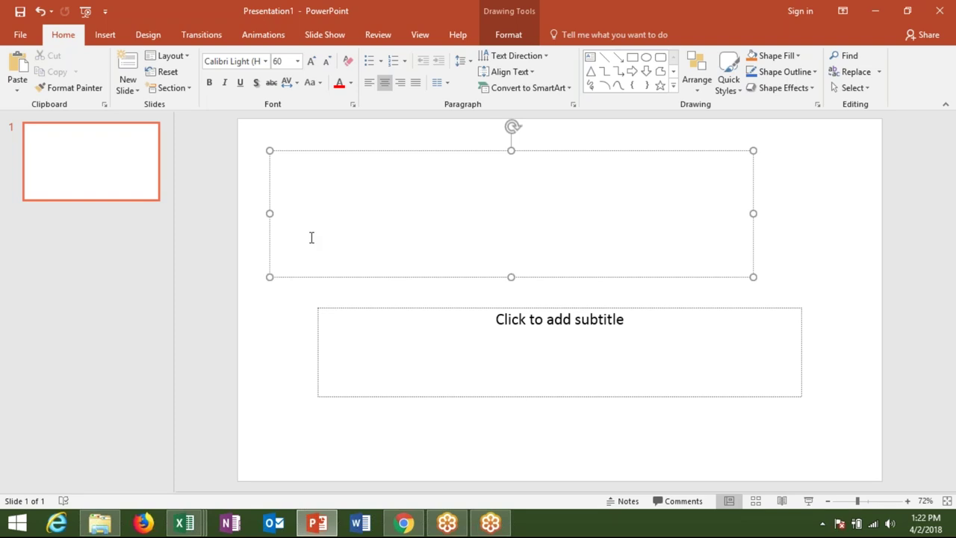
pyautogui.write('MS ')
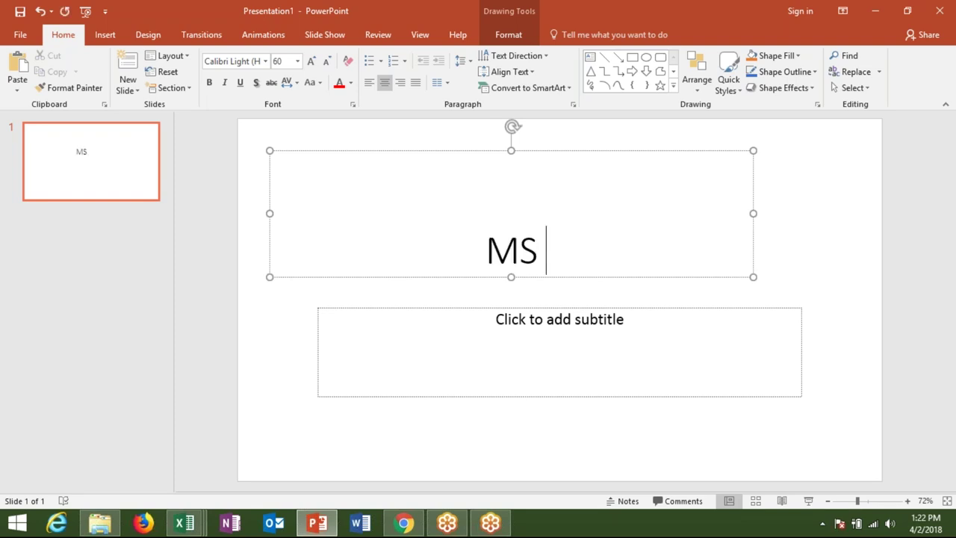
pyautogui.write('Office ')
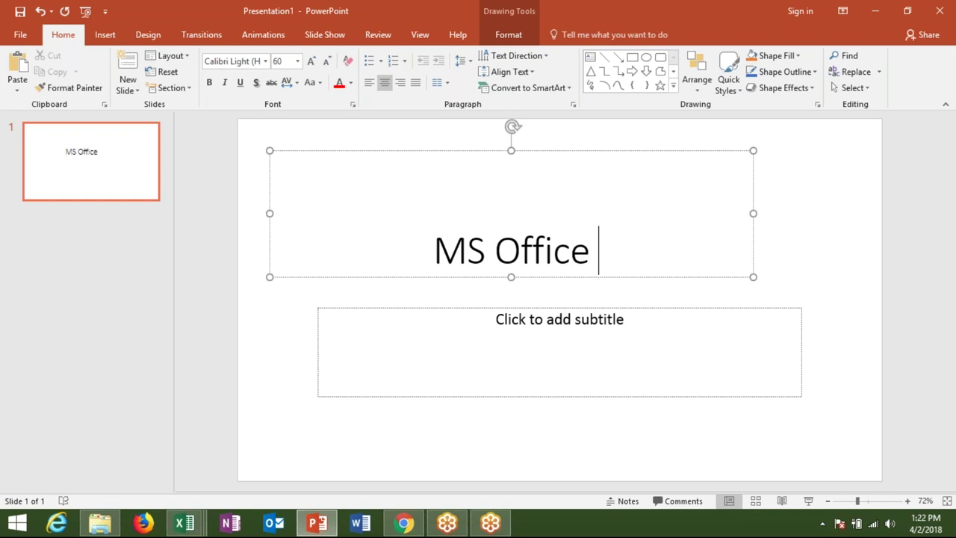
pyautogui.write('2016')
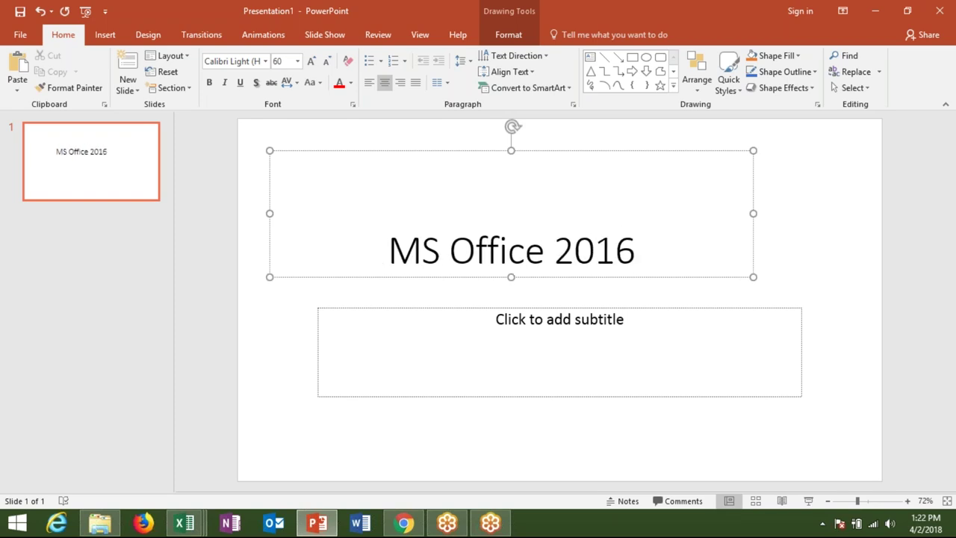
pyautogui.click(342, 302)
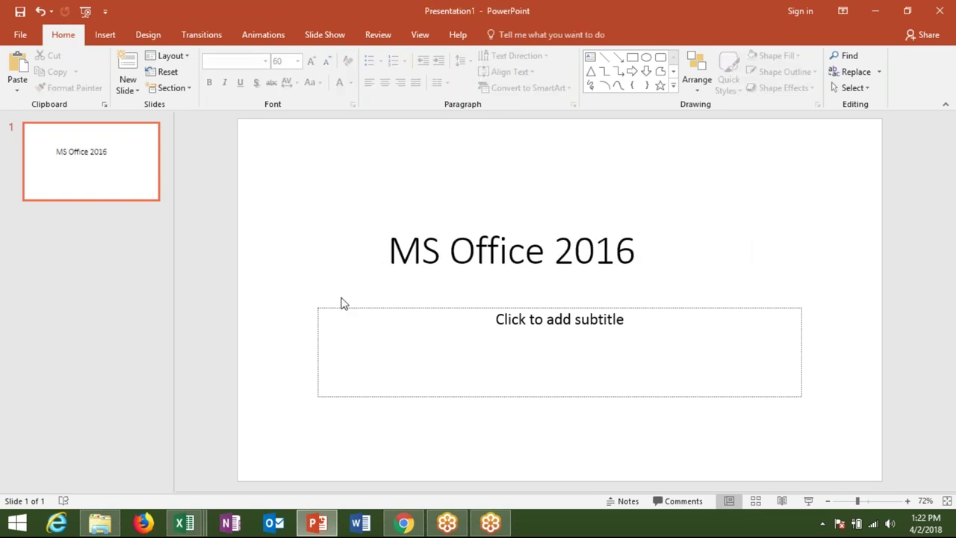
# - Move the subtitle up and enter 'New Version of MS Office', fixing the 'Verion' typo
pyautogui.click(387, 250)
pyautogui.click(425, 308)
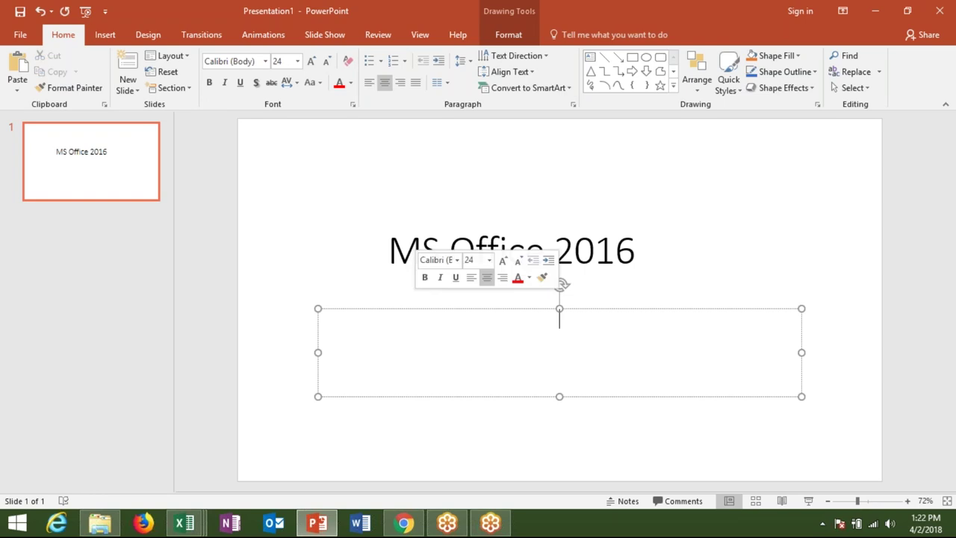
pyautogui.moveTo(431, 310); pyautogui.dragTo(393, 278)
pyautogui.click(416, 288)
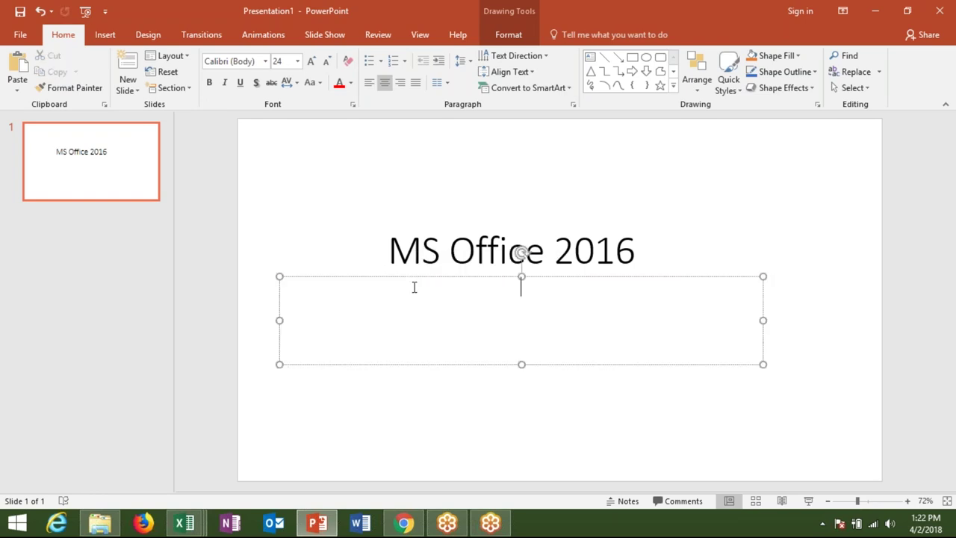
pyautogui.write('New Verion')
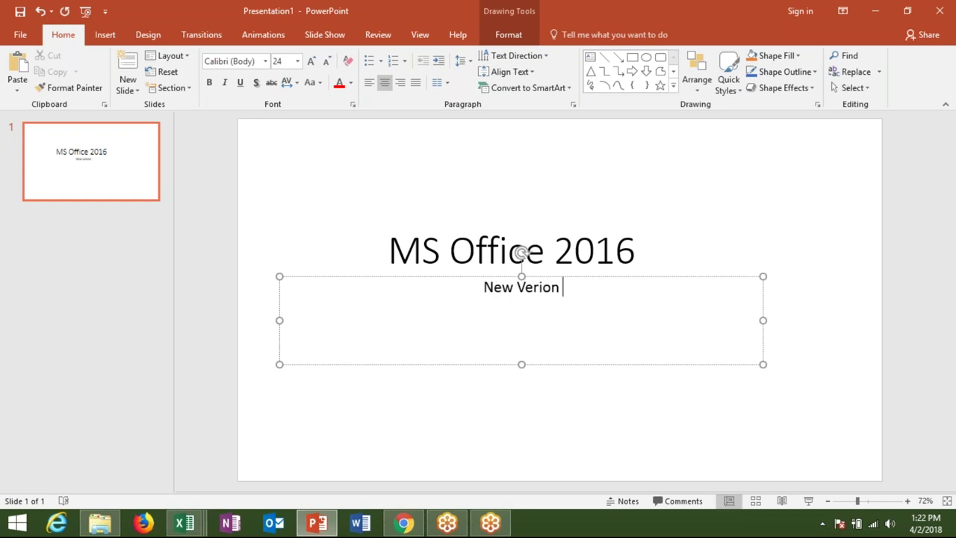
pyautogui.write(' of MS')
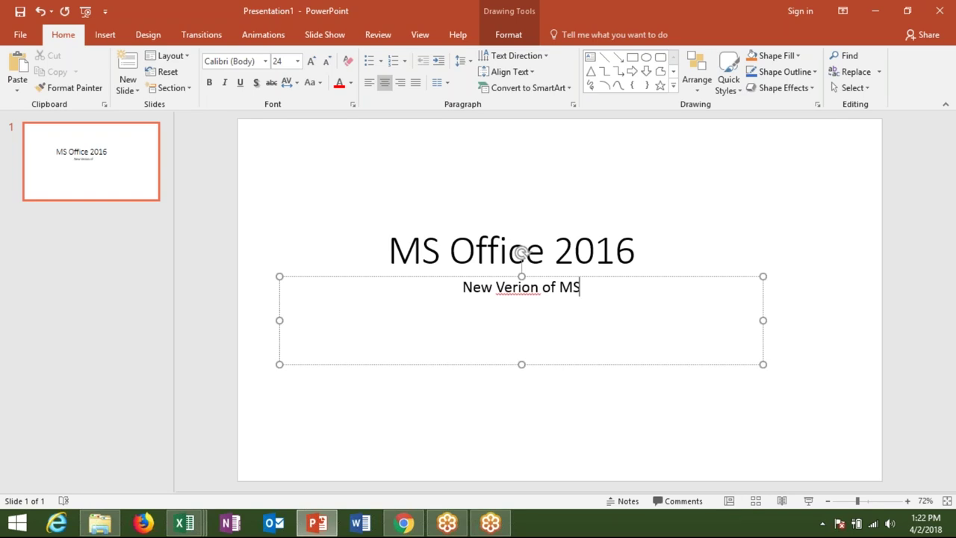
pyautogui.write(' O')
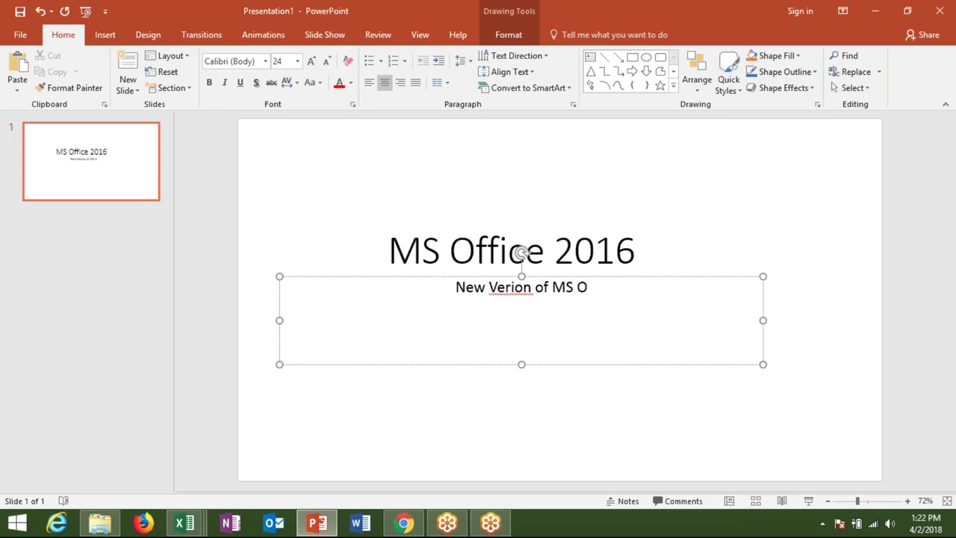
pyautogui.write('ffice')
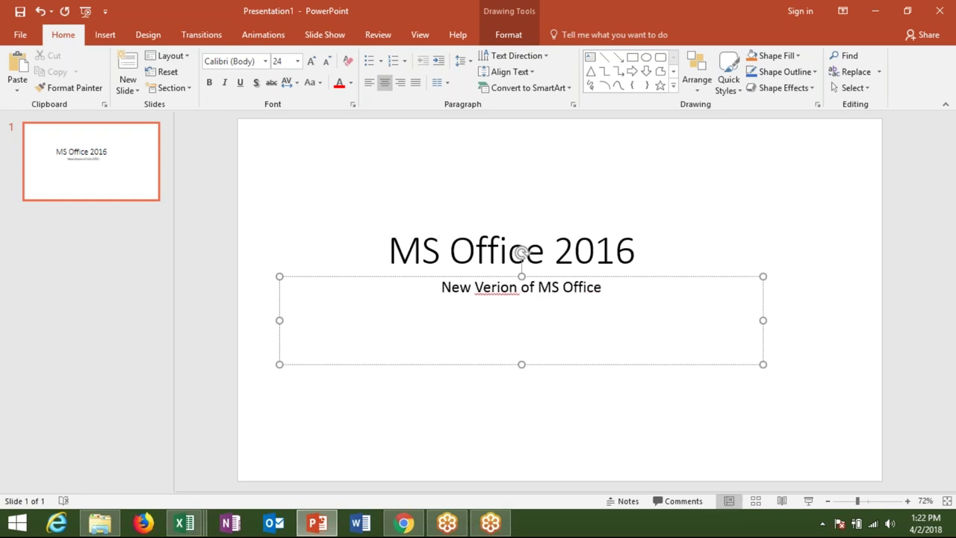
pyautogui.rightClick(491, 291)
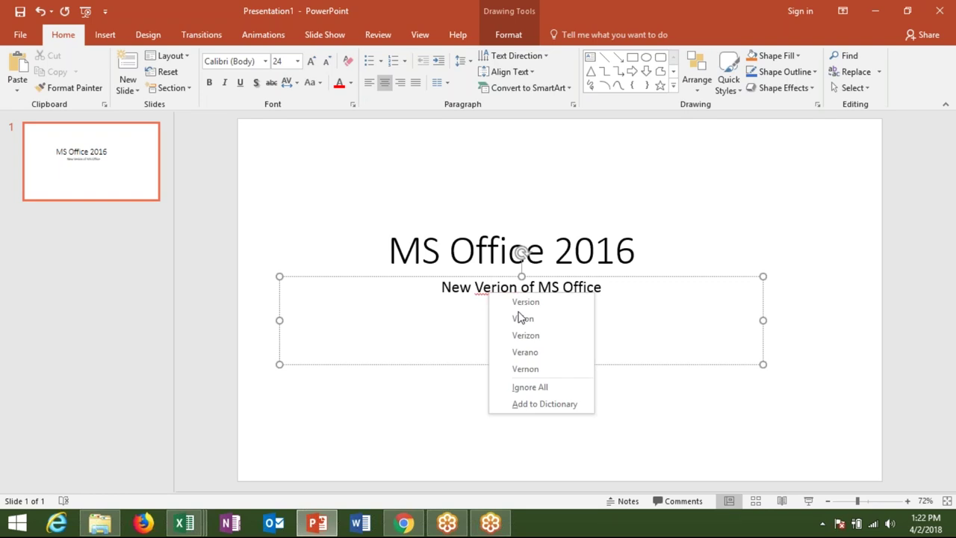
pyautogui.press('Escape')
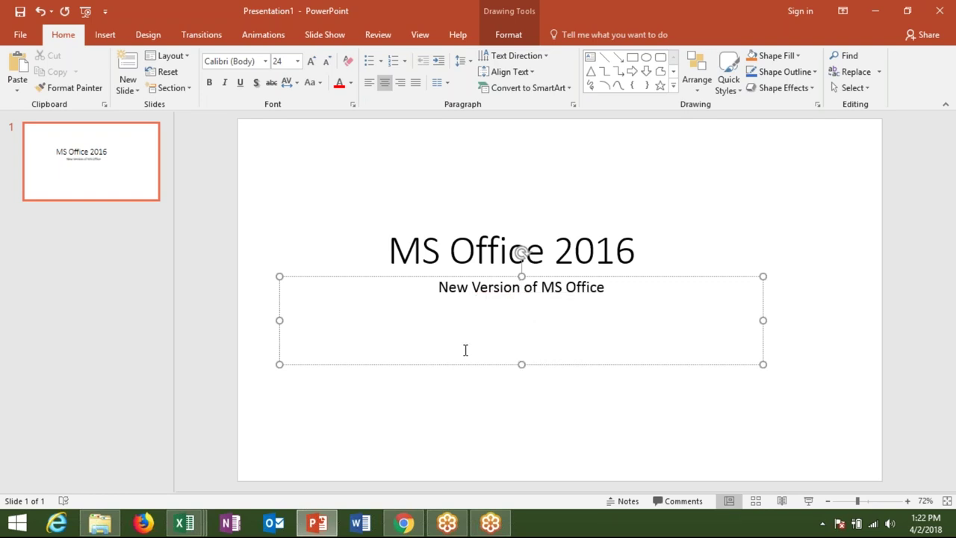
pyautogui.click(618, 250)
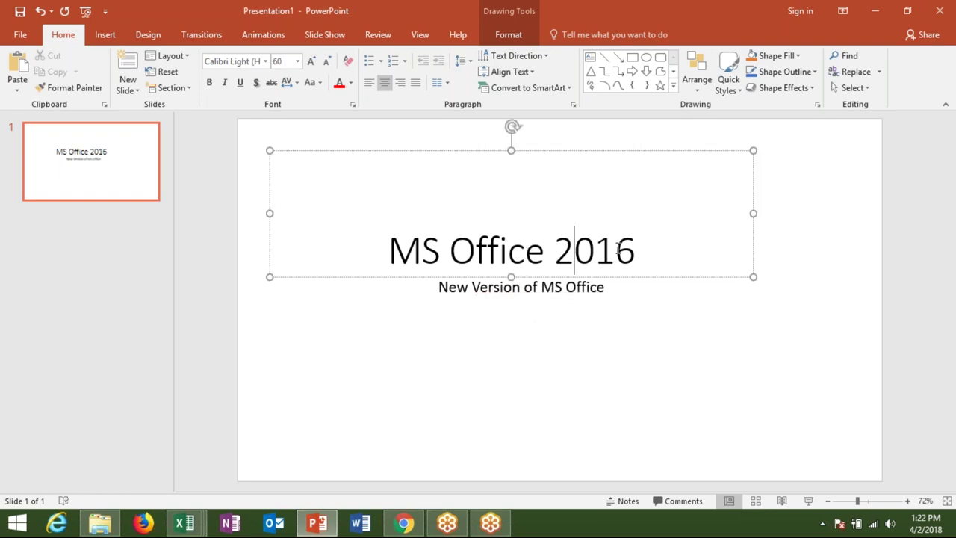
# - Underline the title and move the subtitle up right beneath it
pyautogui.moveTo(635, 250)
pyautogui.mouseDown()
pyautogui.moveTo(557, 232)
pyautogui.moveTo(385, 234)
pyautogui.mouseUp()
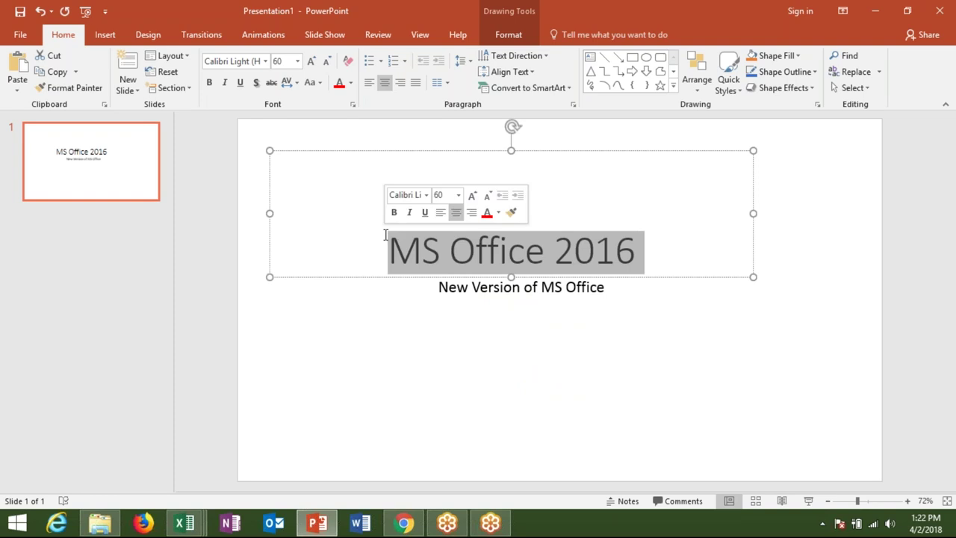
pyautogui.hotkey('ctrl', 'u')
pyautogui.click(428, 315)
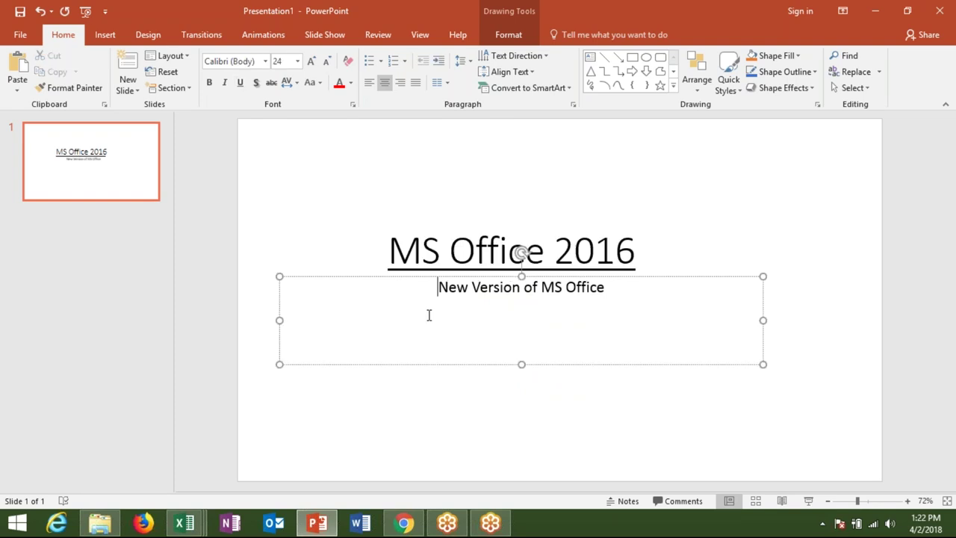
pyautogui.moveTo(476, 277); pyautogui.dragTo(467, 267)
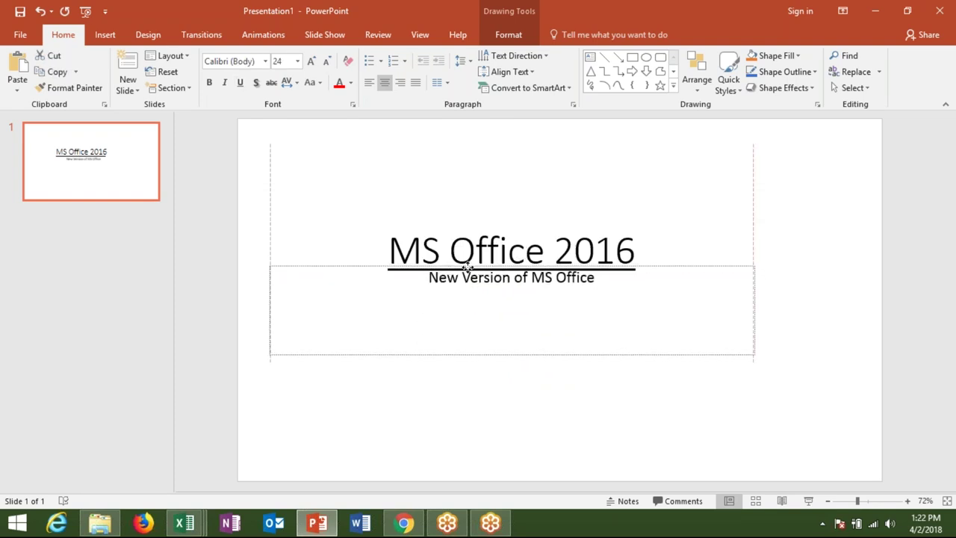
pyautogui.click(356, 456)
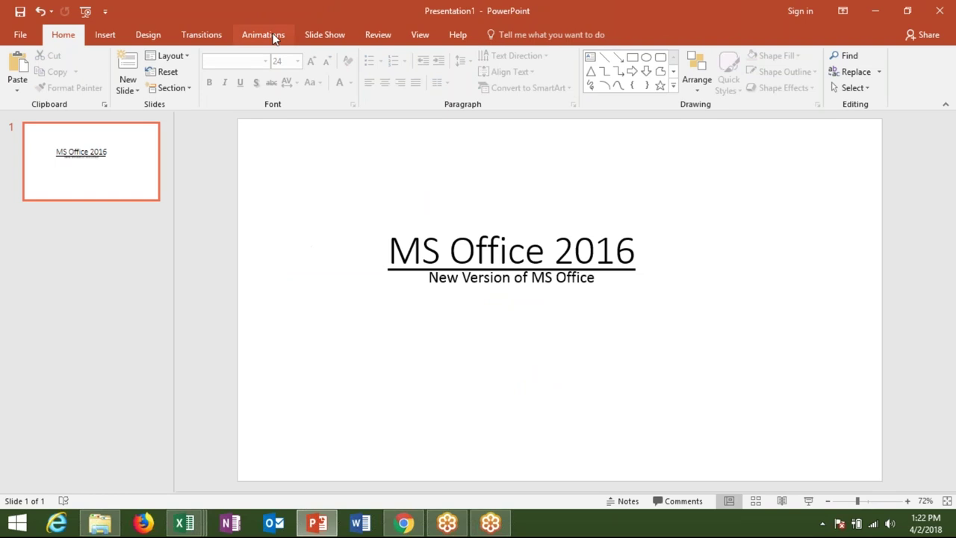
# - Apply the Gallery design theme to the slide
pyautogui.click(153, 37)
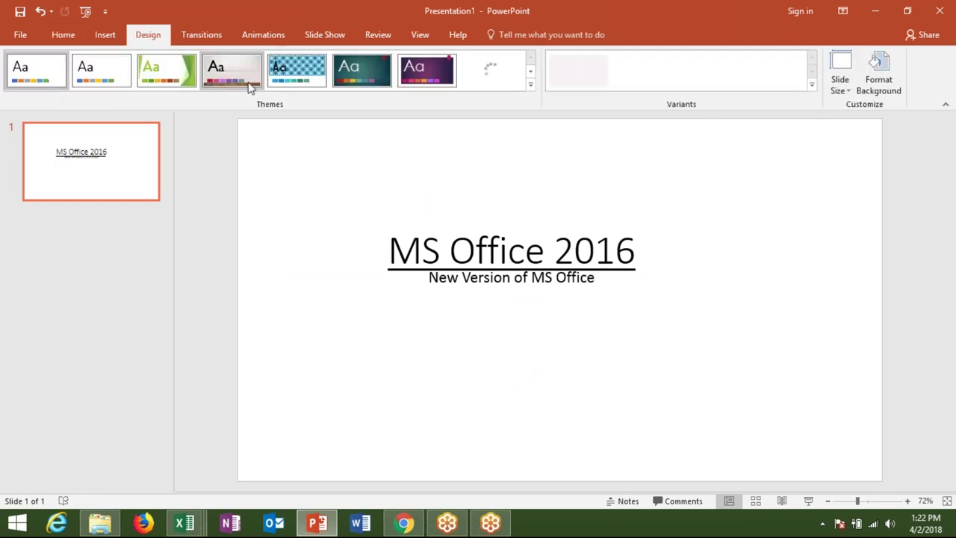
pyautogui.click(104, 80)
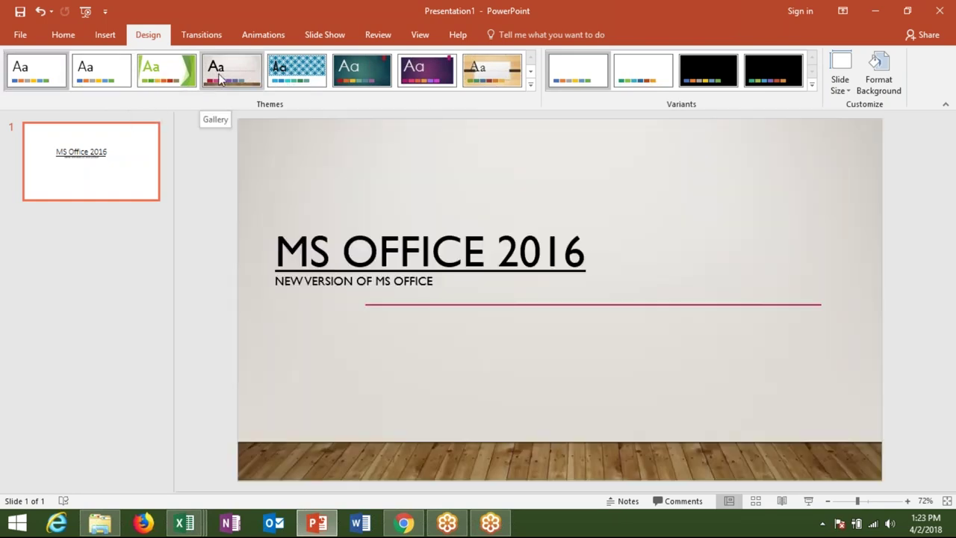
pyautogui.click(218, 79)
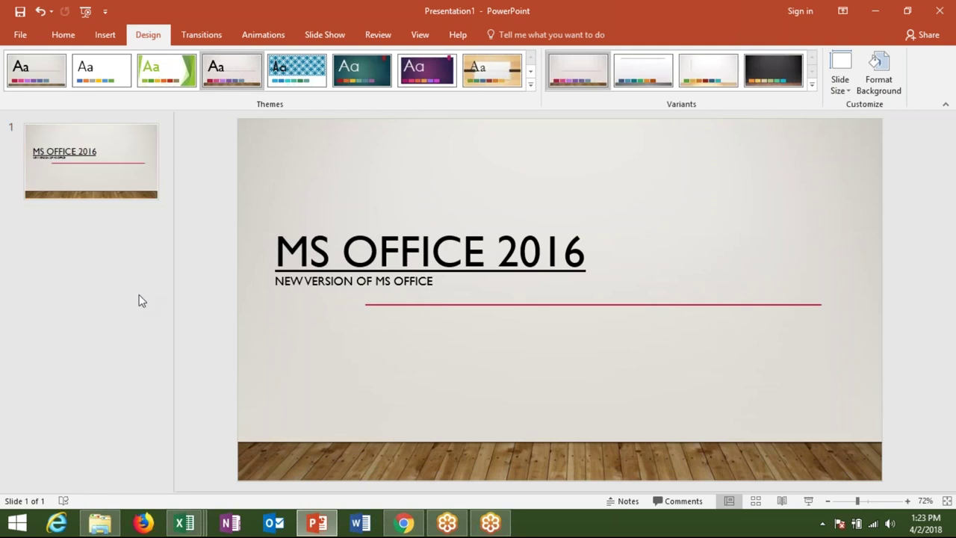
pyautogui.click(66, 35)
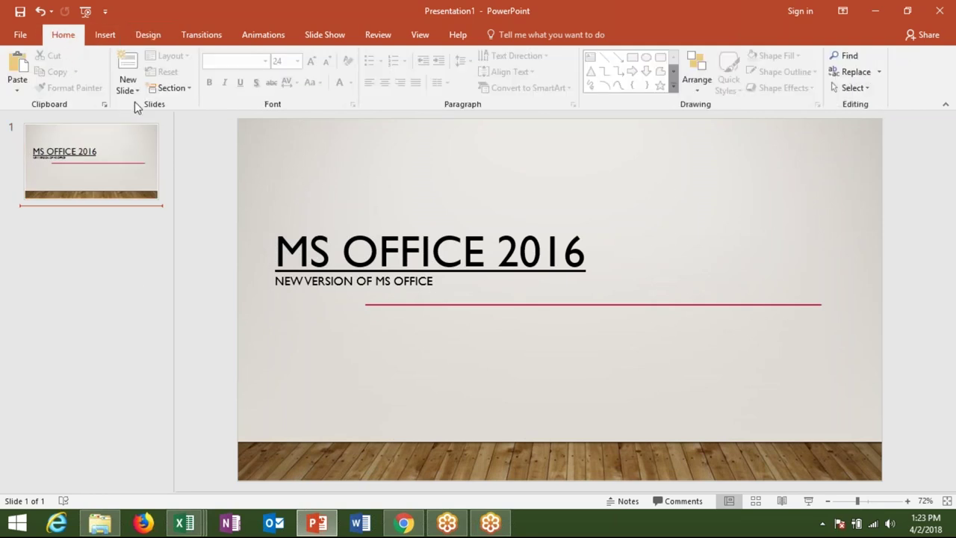
# - Add a Title and Content slide titled 'APPLICATION LIST OF MS OFFICE'
pyautogui.click(133, 90)
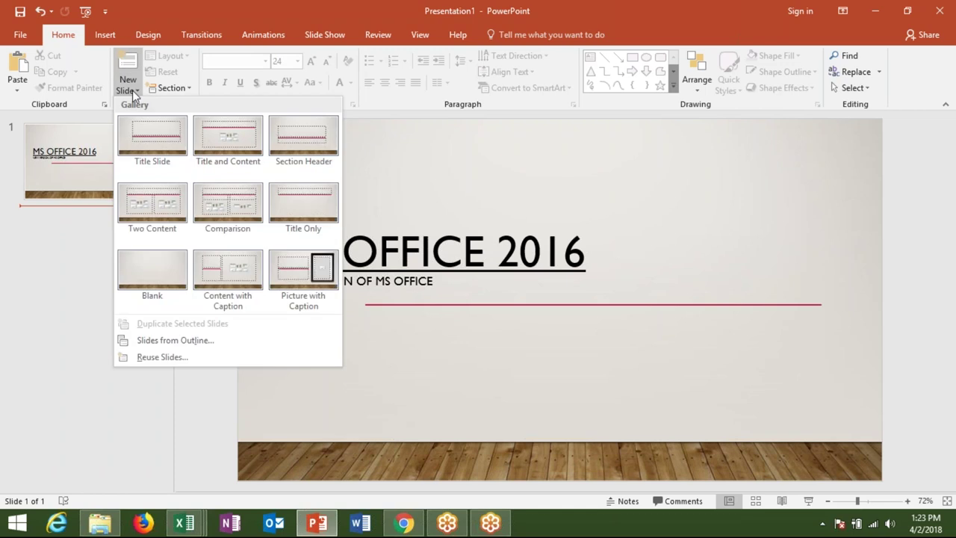
pyautogui.click(227, 136)
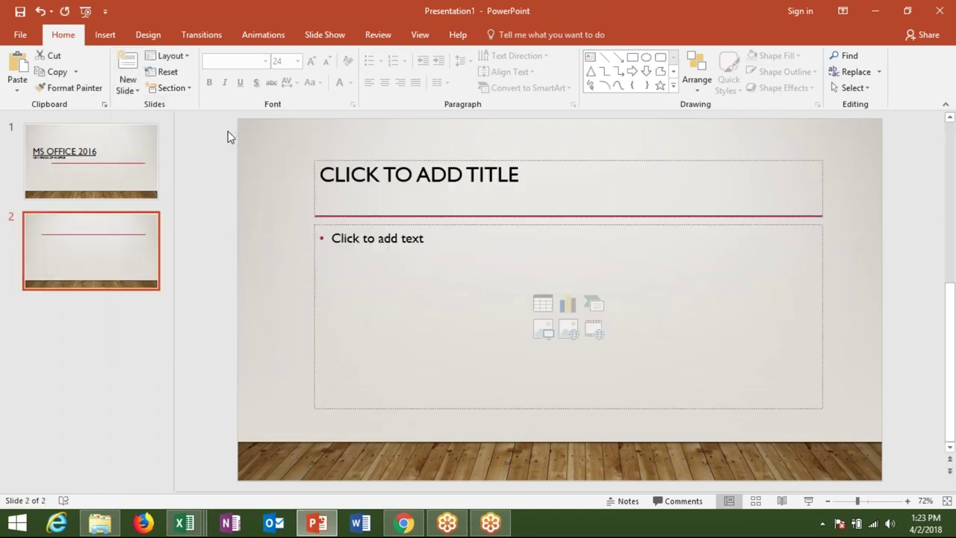
pyautogui.click(430, 193)
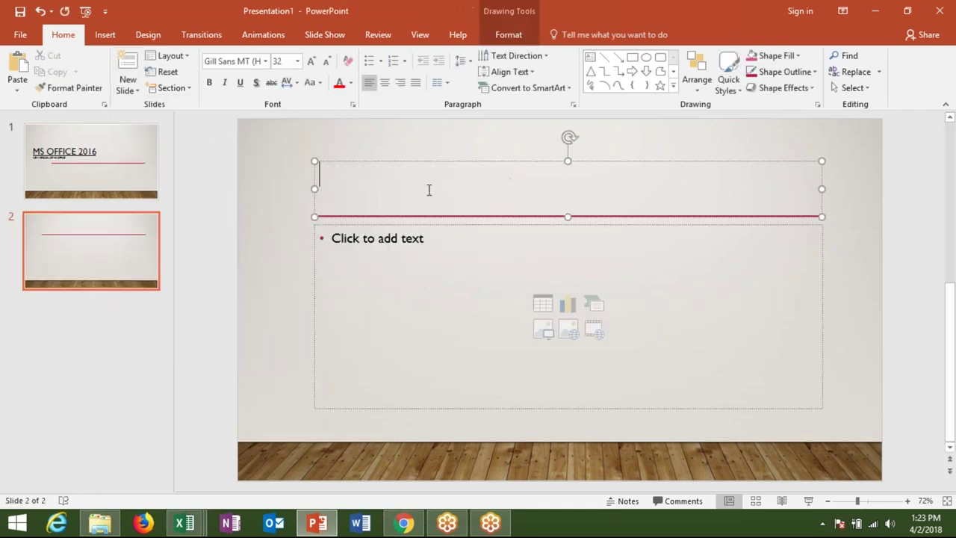
pyautogui.write('A')
pyautogui.write('PPLICATION LIST OF MSS')
pyautogui.press('BackSpace')
pyautogui.write('OFFICE')
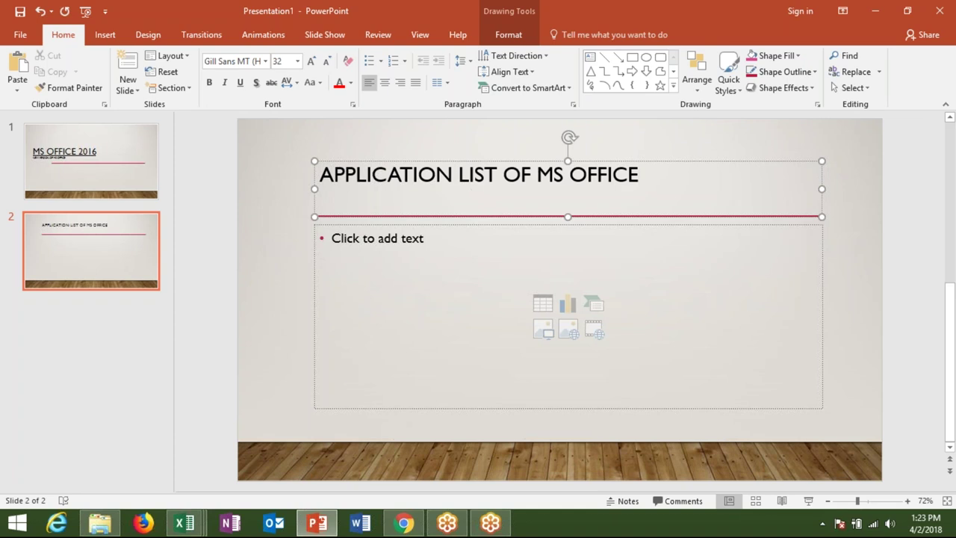
# - Type the first bullet 'MS Excel 2016' in the content area
pyautogui.hotkey('ctrl', 'Return')
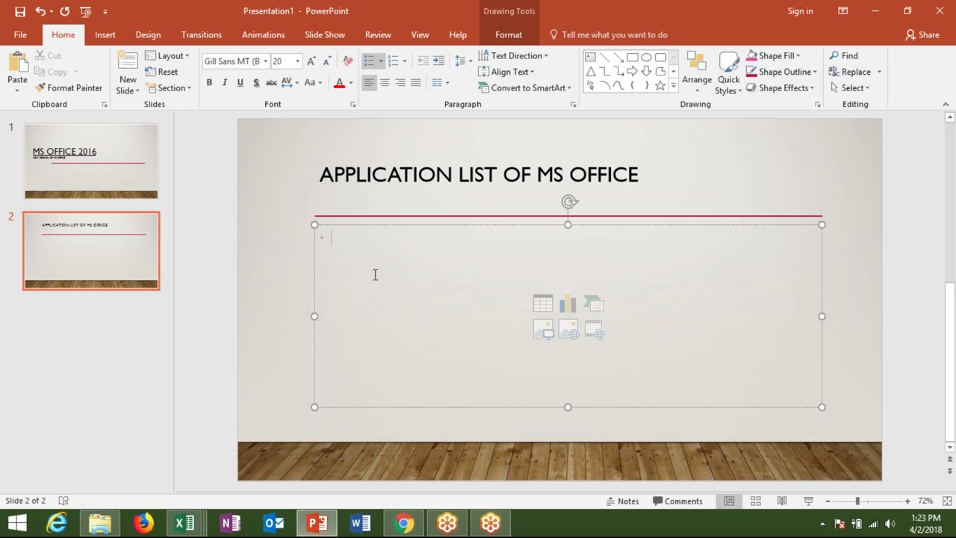
pyautogui.write('I')
pyautogui.press('BackSpace')
pyautogui.write('I.')
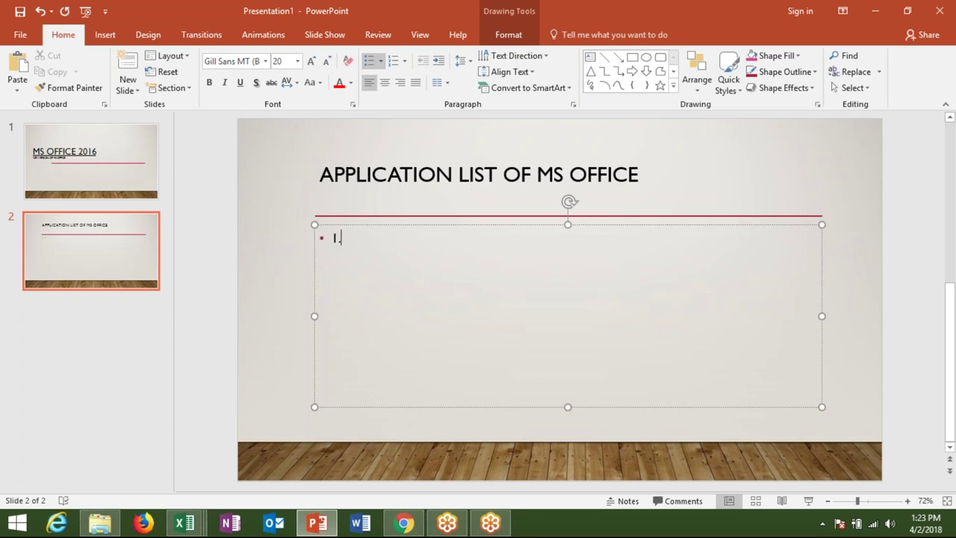
pyautogui.write(' MS Excel 2016')
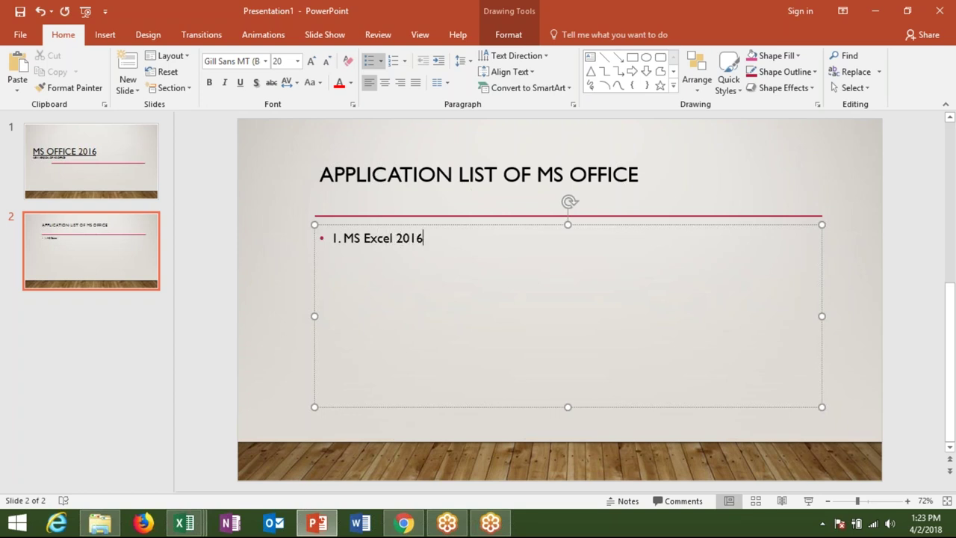
pyautogui.click(288, 351)
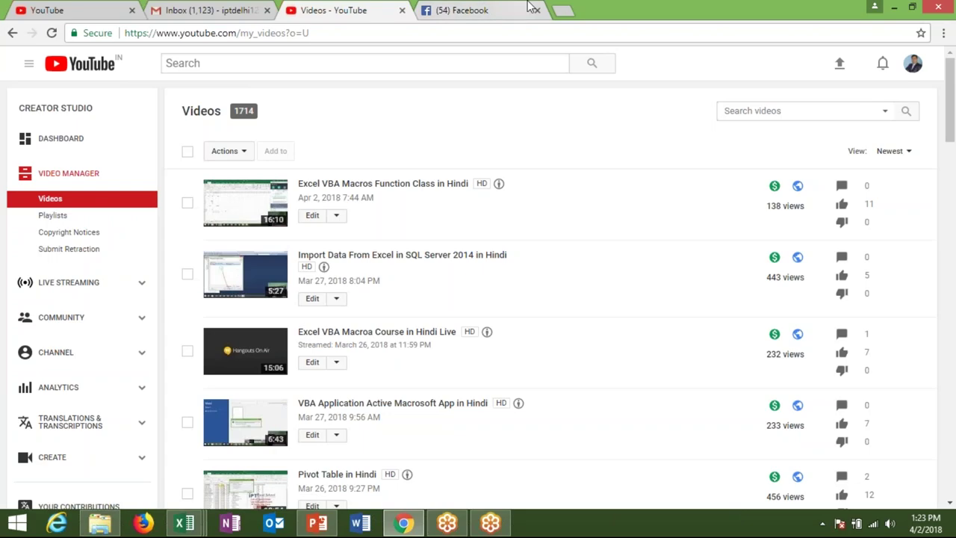
# - Open google.com in the Chrome tab
pyautogui.click(490, 12)
pyautogui.click(480, 32)
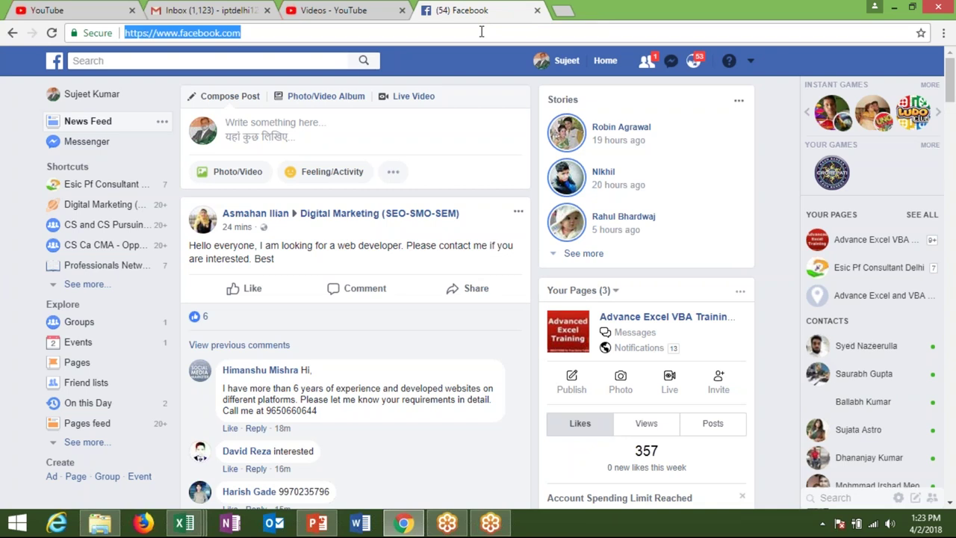
pyautogui.write('google.com')
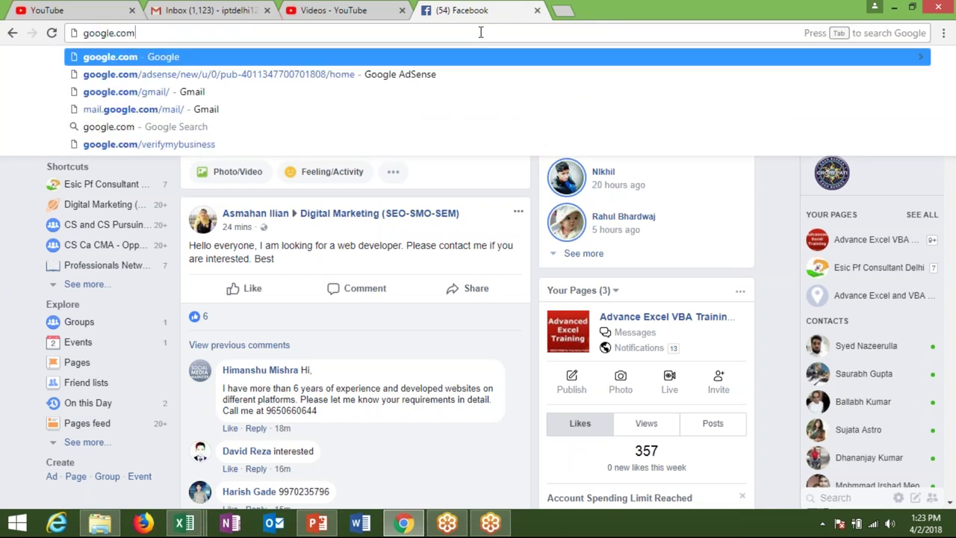
pyautogui.press('Return')
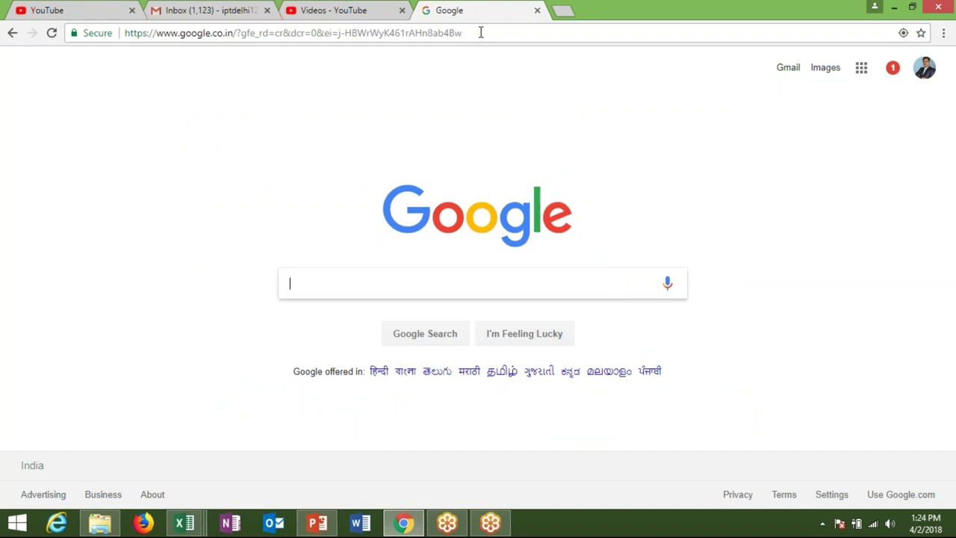
# - Search Google for 'excel logo' and copy one of the Excel logo images
pyautogui.write('excel l')
pyautogui.write('og')
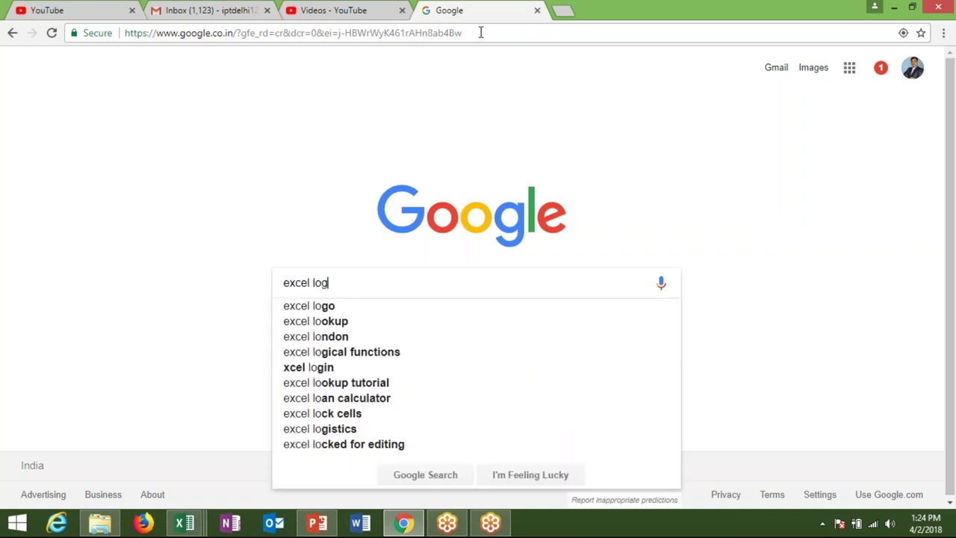
pyautogui.write('o')
pyautogui.press('Return')
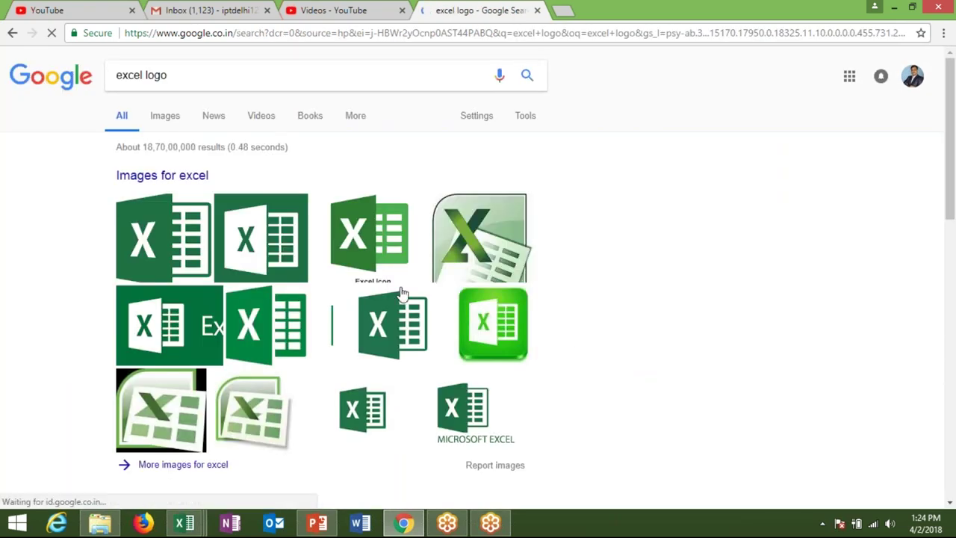
pyautogui.rightClick(473, 419)
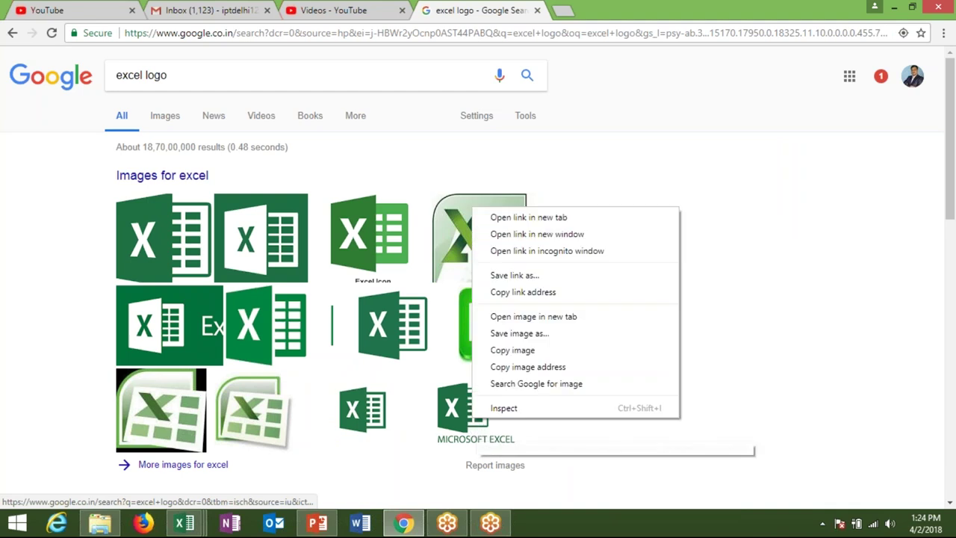
pyautogui.click(511, 351)
pyautogui.hotkey('alt', 'Tab')
pyautogui.hotkey('ctrl', 'v')
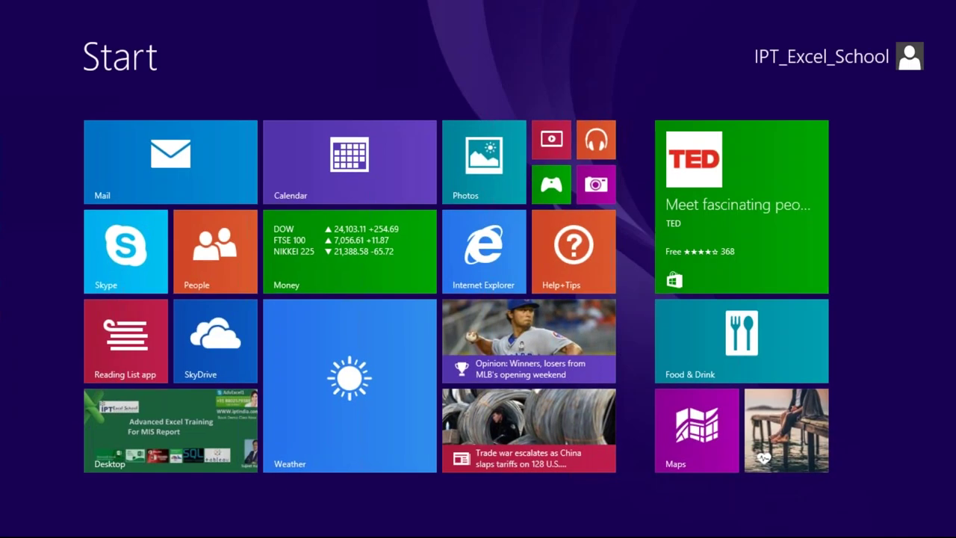
# - Open Paint, paste the Excel logo onto its canvas, and return to PowerPoint
pyautogui.write('paint')
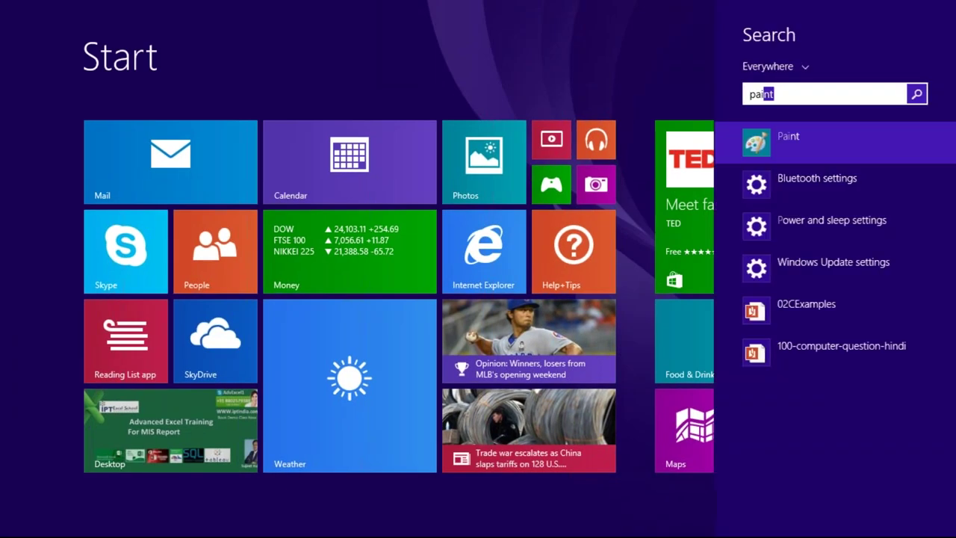
pyautogui.click(788, 144)
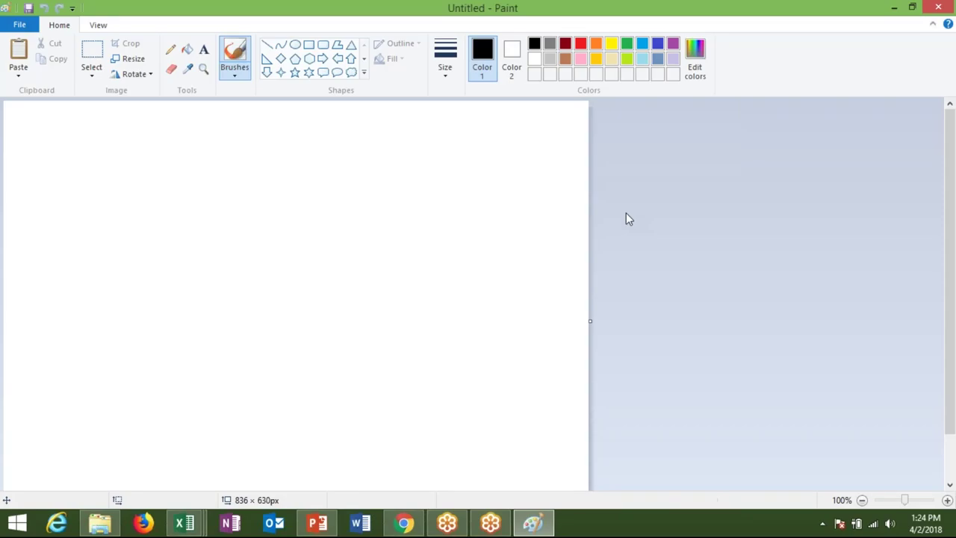
pyautogui.hotkey('ctrl', 'v')
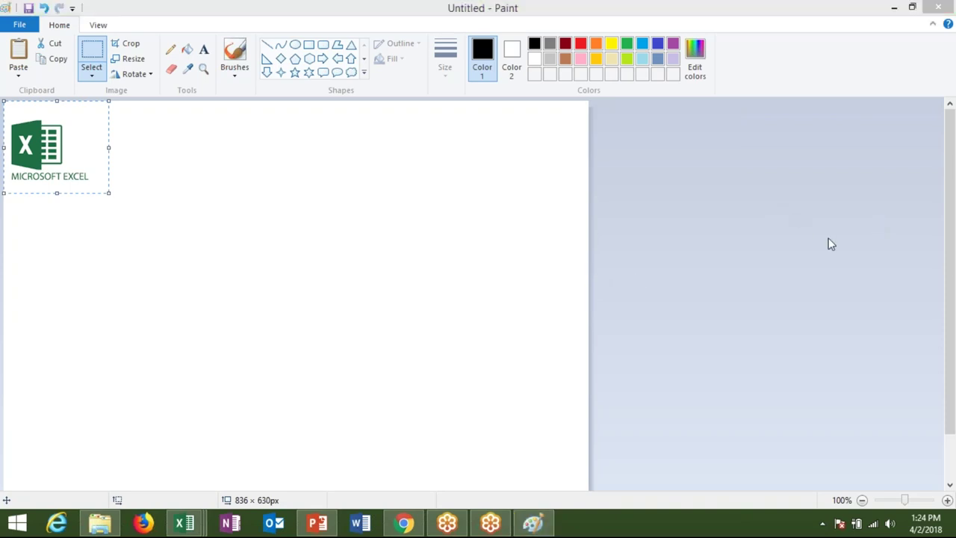
pyautogui.hotkey('alt', 'Tab')
pyautogui.hotkey('alt', 'Tab')
pyautogui.hotkey('alt', 'shift', 'Tab')
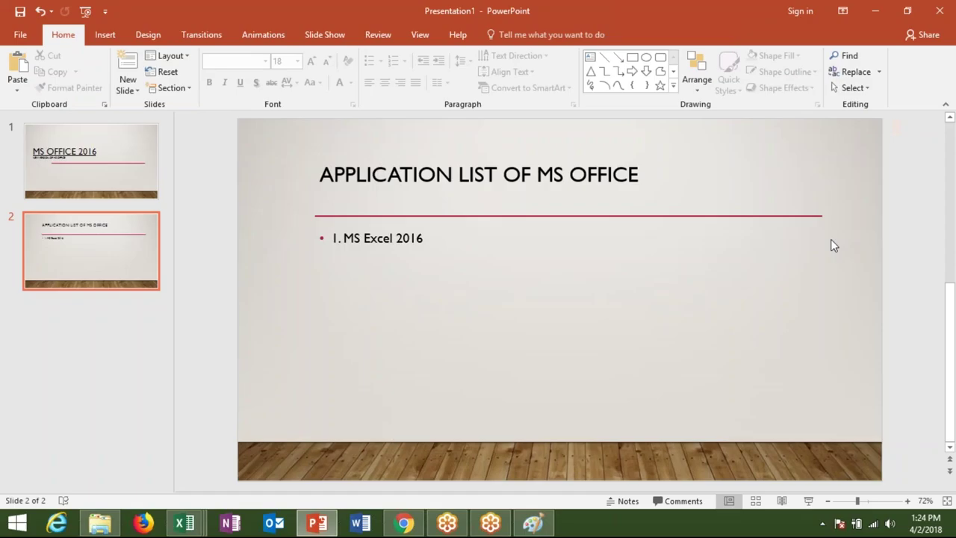
# - Paste the Excel logo, position it after 'MS Excel 2016', and shrink it to line height
pyautogui.hotkey('ctrl', 'v')
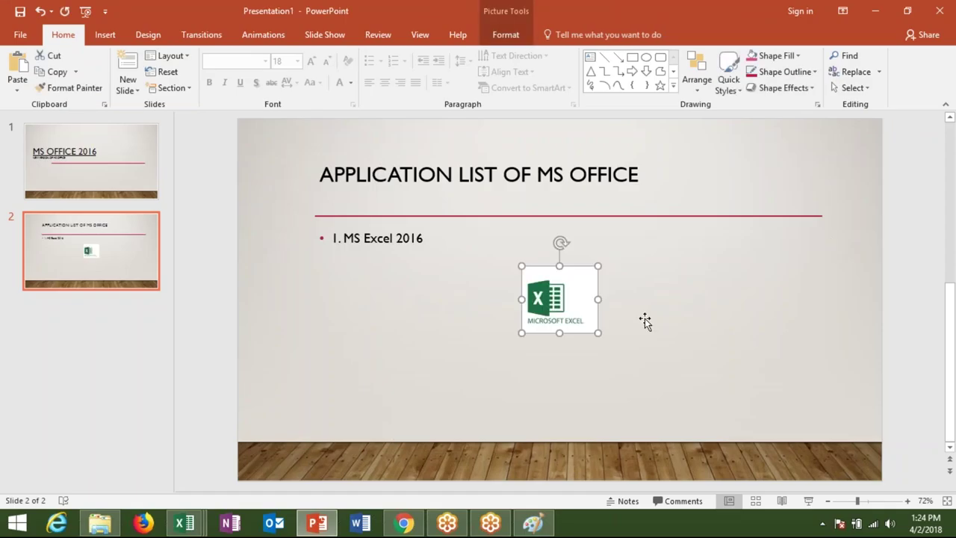
pyautogui.moveTo(579, 314); pyautogui.dragTo(501, 275)
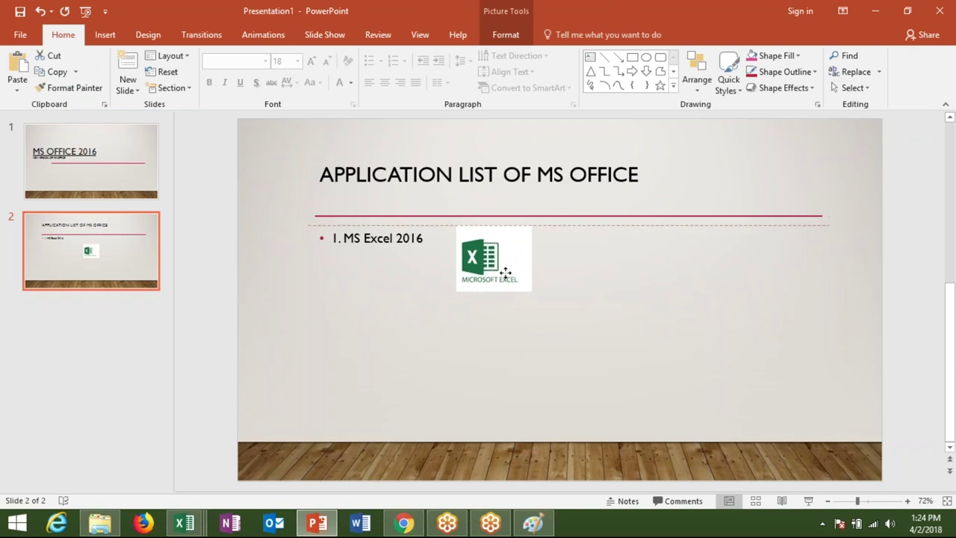
pyautogui.moveTo(501, 275)
pyautogui.mouseDown()
pyautogui.moveTo(491, 263)
pyautogui.moveTo(499, 267)
pyautogui.moveTo(472, 265)
pyautogui.mouseUp()
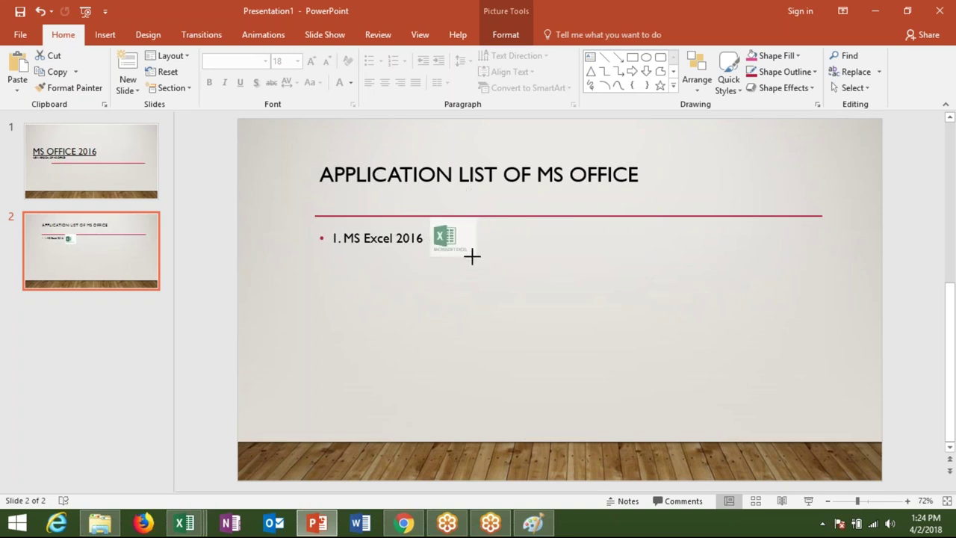
pyautogui.moveTo(476, 264); pyautogui.dragTo(472, 257)
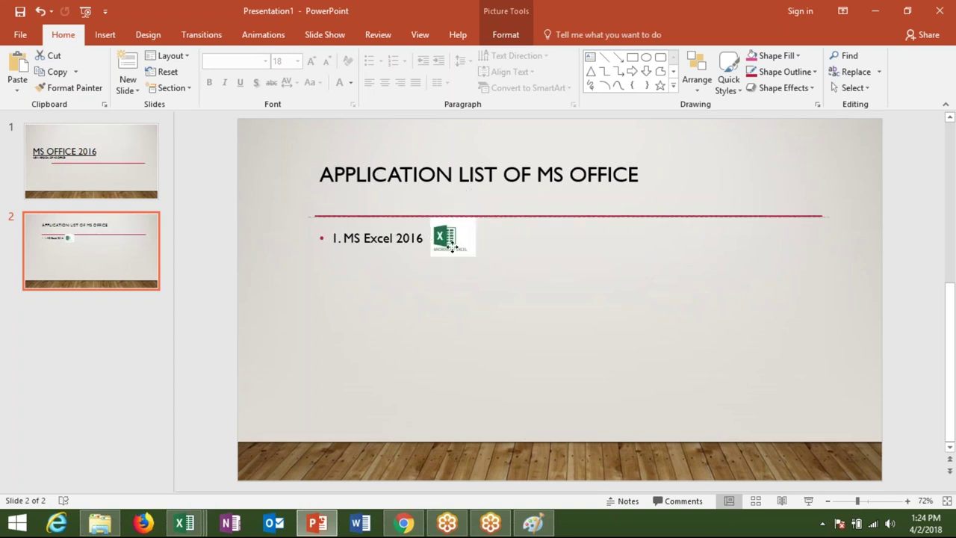
# - Add a second bullet '2.MS Word 2016' below the Excel line
pyautogui.click(407, 262)
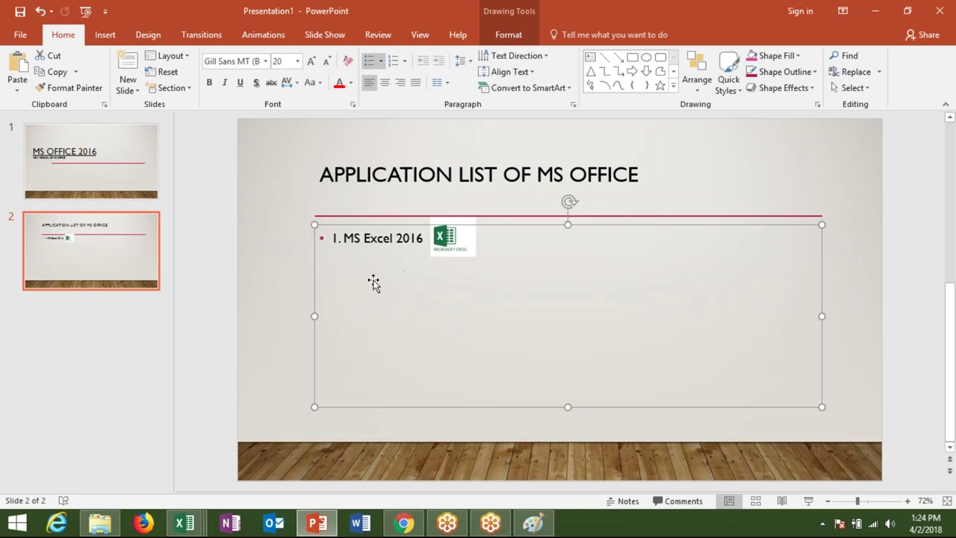
pyautogui.doubleClick(394, 278)
pyautogui.press('Home')
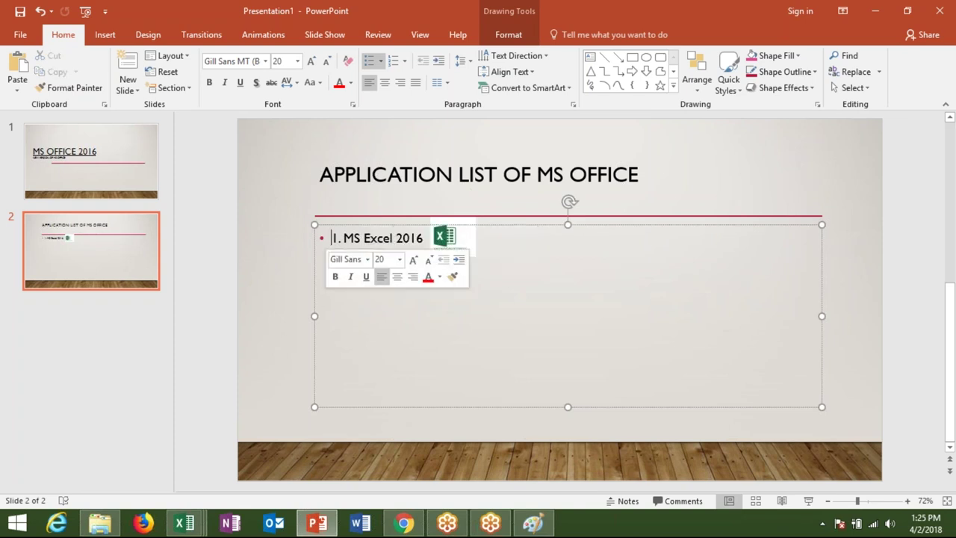
pyautogui.click(423, 241)
pyautogui.press('Return')
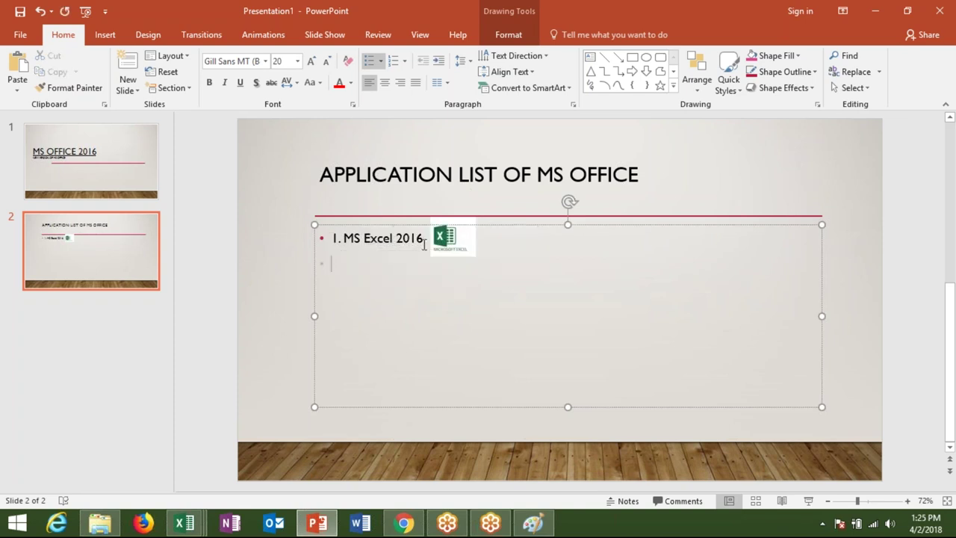
pyautogui.write('2.')
pyautogui.write('MS Word 2016')
pyautogui.hotkey('alt', 'Tab')
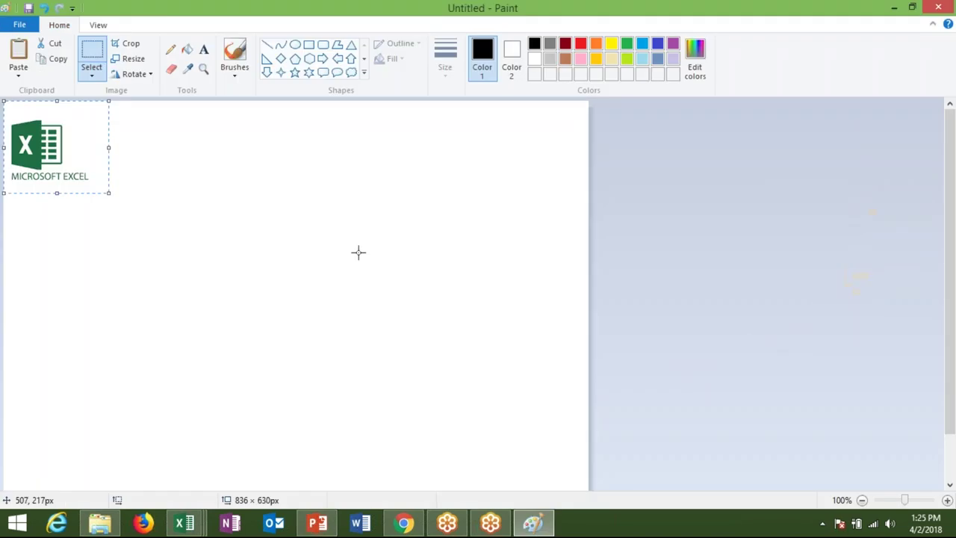
# - Search Google for 'ms word logo'
pyautogui.click(403, 523)
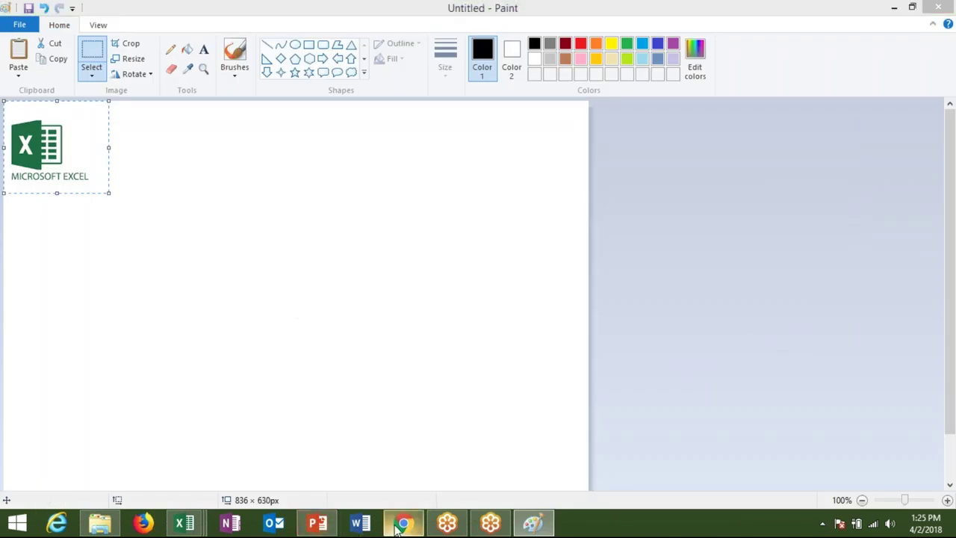
pyautogui.click(188, 75)
pyautogui.press('BackSpace')
pyautogui.press('BackSpace')
pyautogui.press('BackSpace')
pyautogui.press('BackSpace')
pyautogui.press('BackSpace')
pyautogui.press('BackSpace')
pyautogui.press('BackSpace')
pyautogui.press('BackSpace')
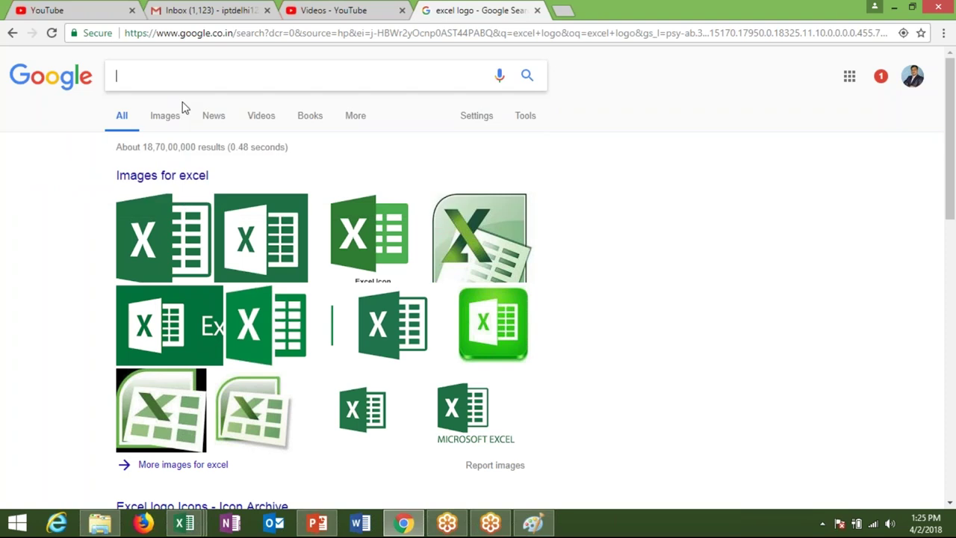
pyautogui.write('ms lo')
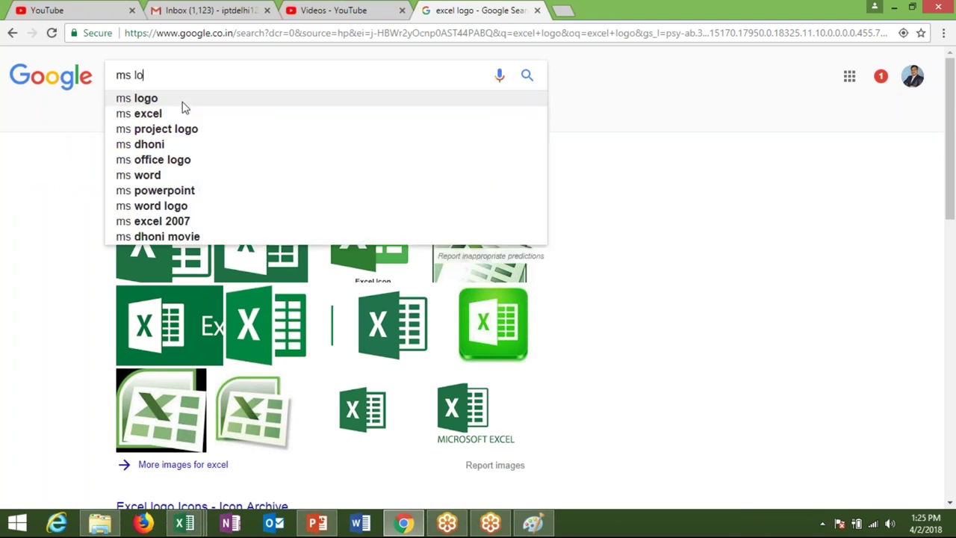
pyautogui.write('go')
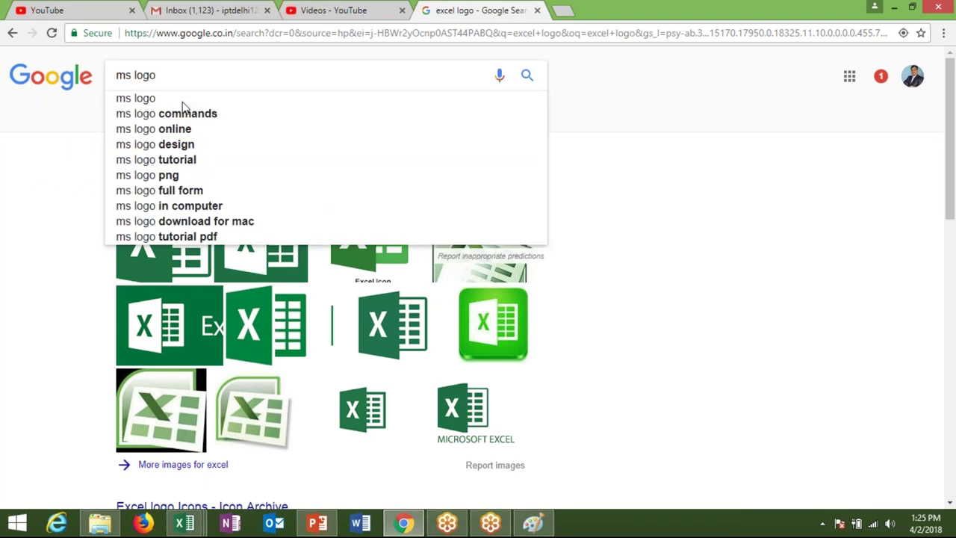
pyautogui.click(183, 105)
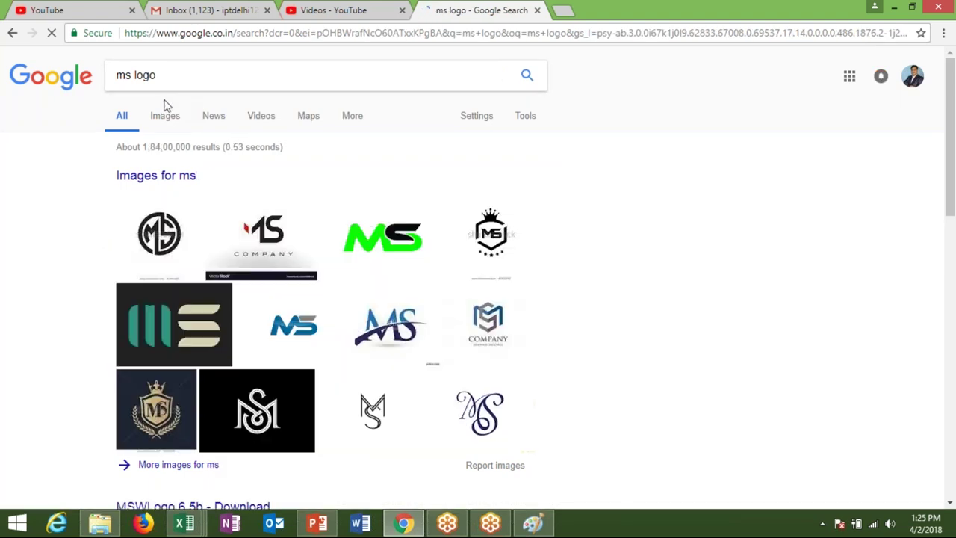
pyautogui.click(133, 73)
pyautogui.write('w')
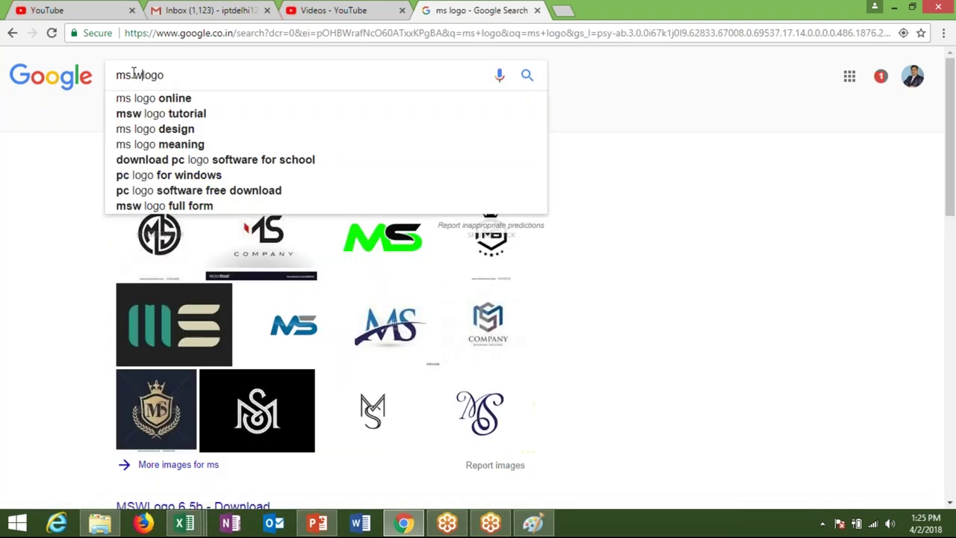
pyautogui.write('ord')
pyautogui.press('Return')
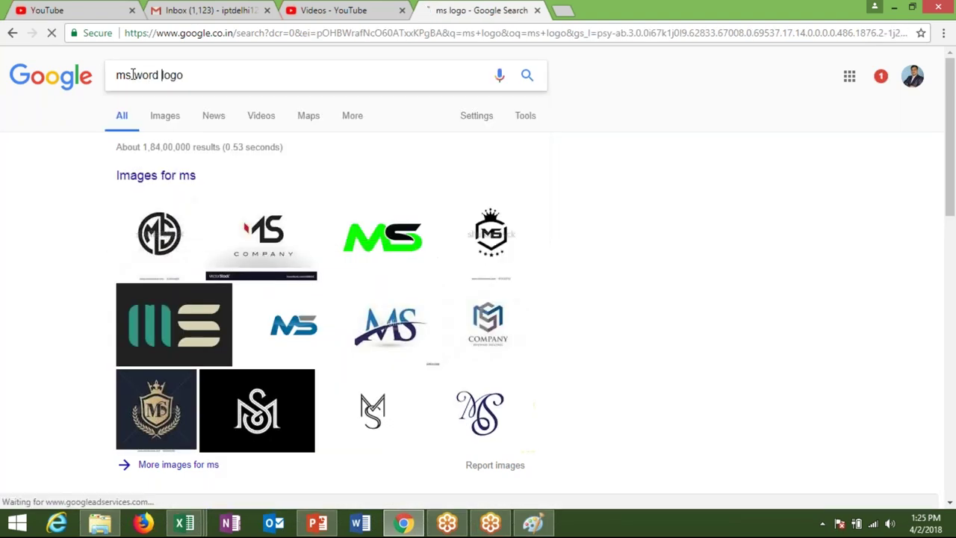
# - Switch to image results and copy the wide Word banner logo image
pyautogui.scroll(-1, 221, 344)
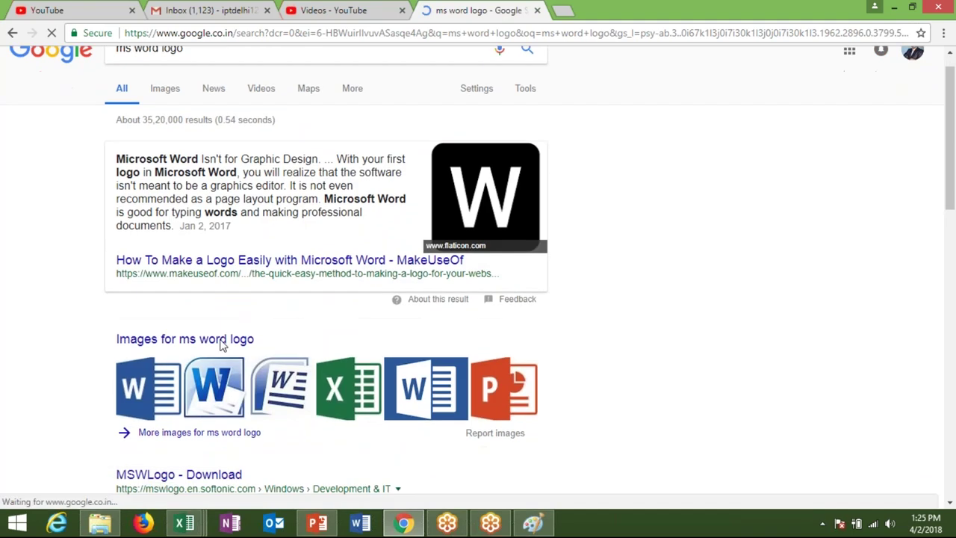
pyautogui.scroll(-2, 221, 345)
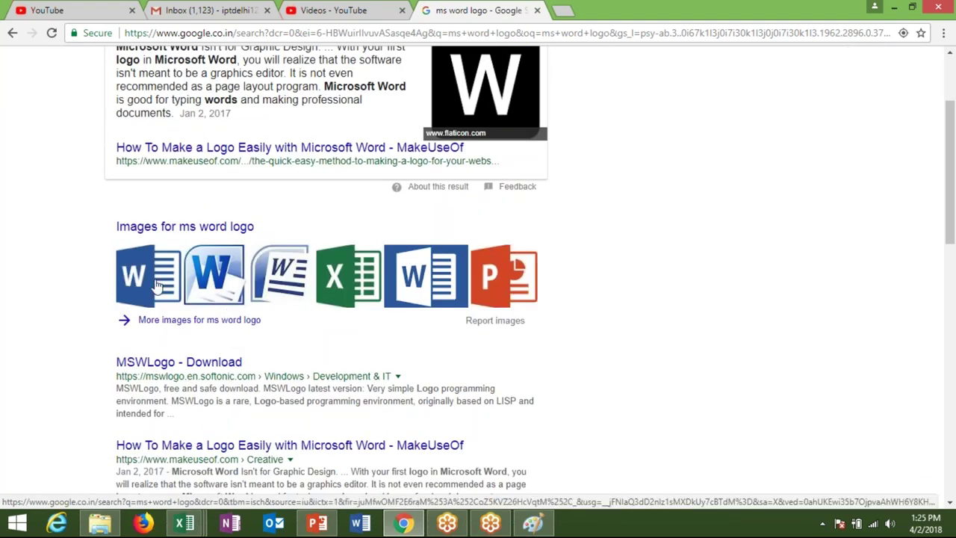
pyautogui.scroll(2, 166, 292)
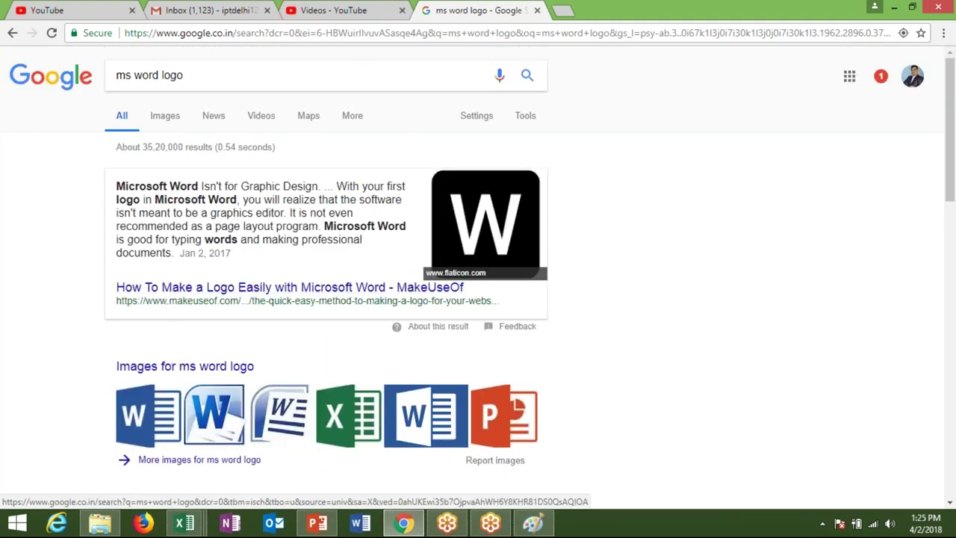
pyautogui.click(165, 116)
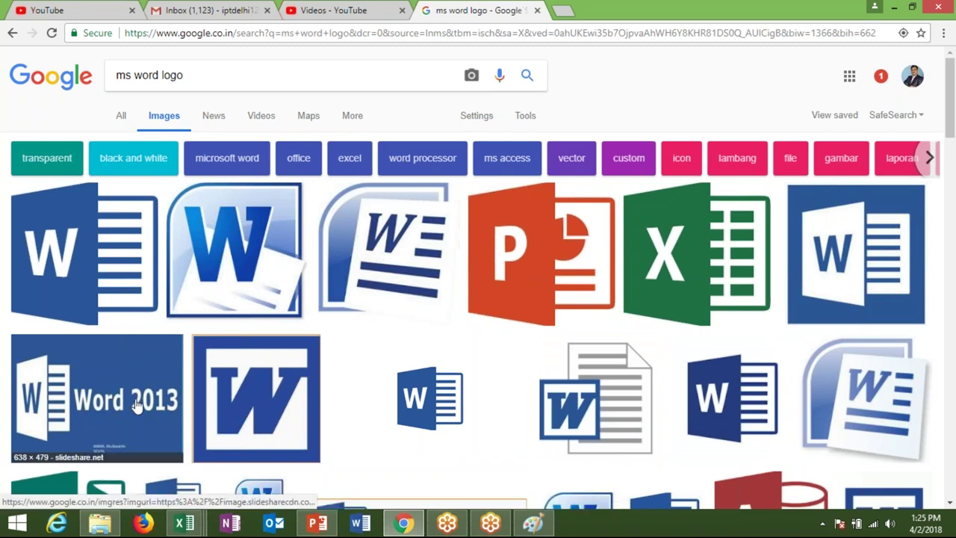
pyautogui.scroll(-1, 263, 413)
pyautogui.scroll(-1, 263, 413)
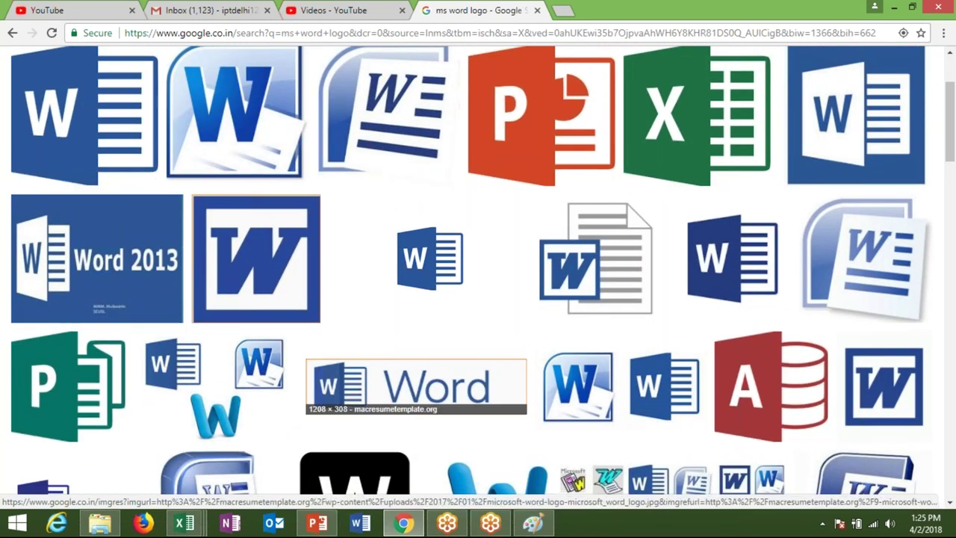
pyautogui.rightClick(368, 374)
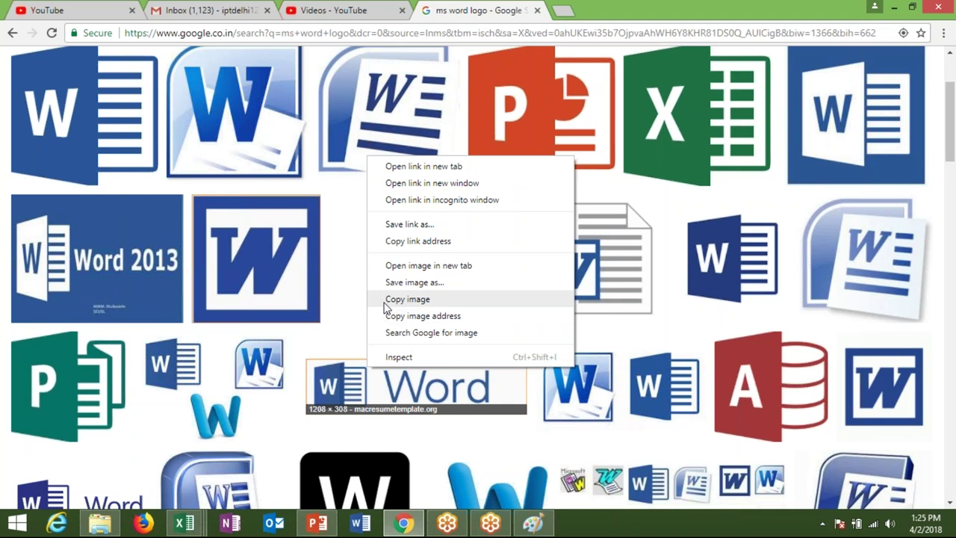
pyautogui.click(386, 299)
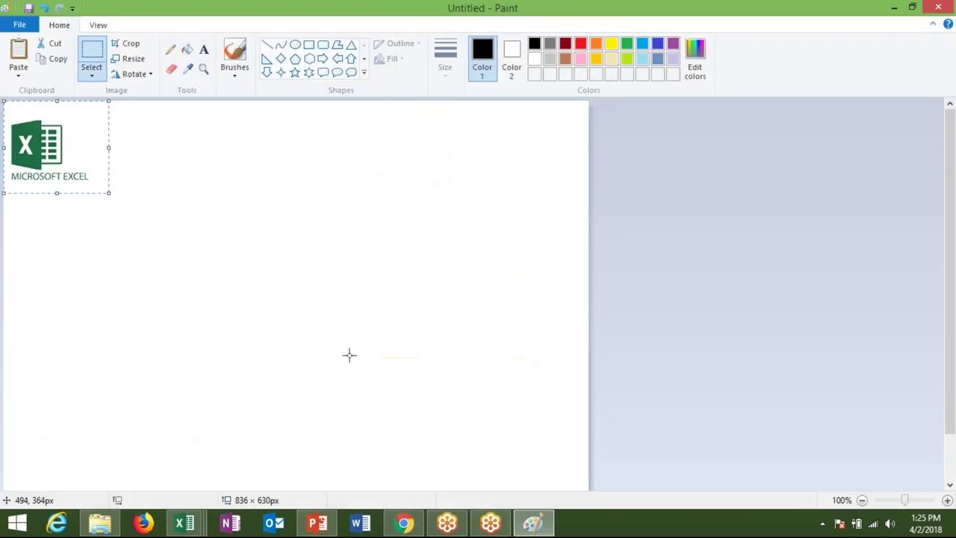
pyautogui.click(404, 523)
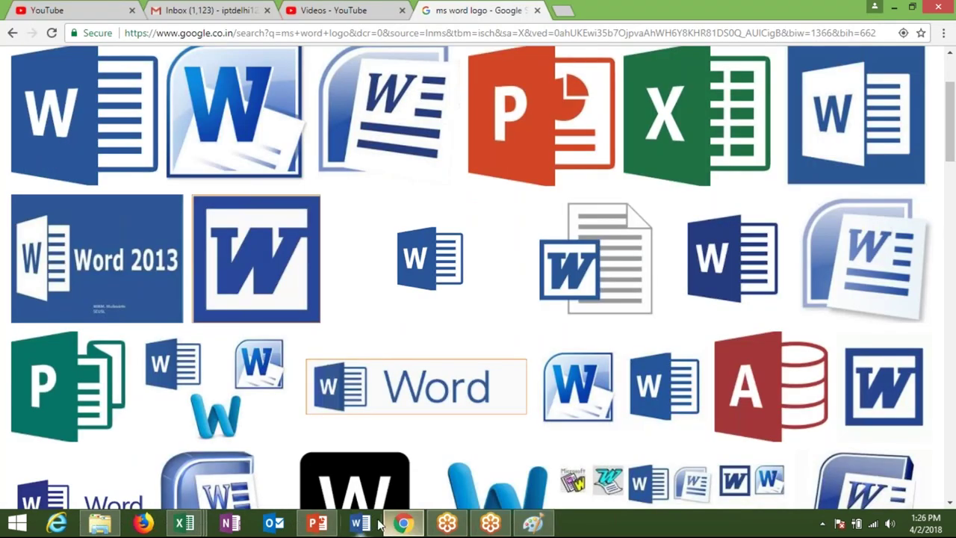
# - Paste the copied logo on slide 2, undo, restore the bullet text, then return to Chrome
pyautogui.click(323, 526)
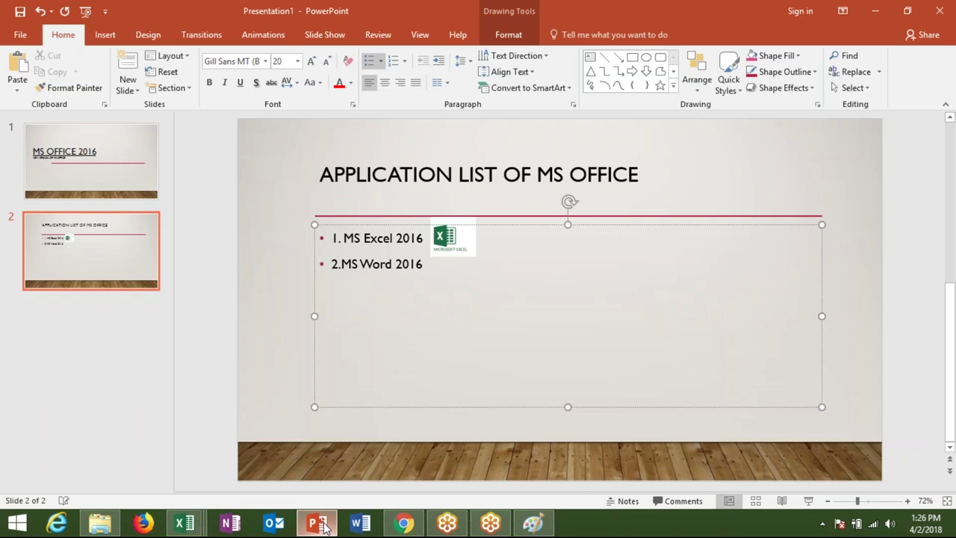
pyautogui.hotkey('ctrl', 'v')
pyautogui.press('Delete')
pyautogui.hotkey('ctrl', 'z')
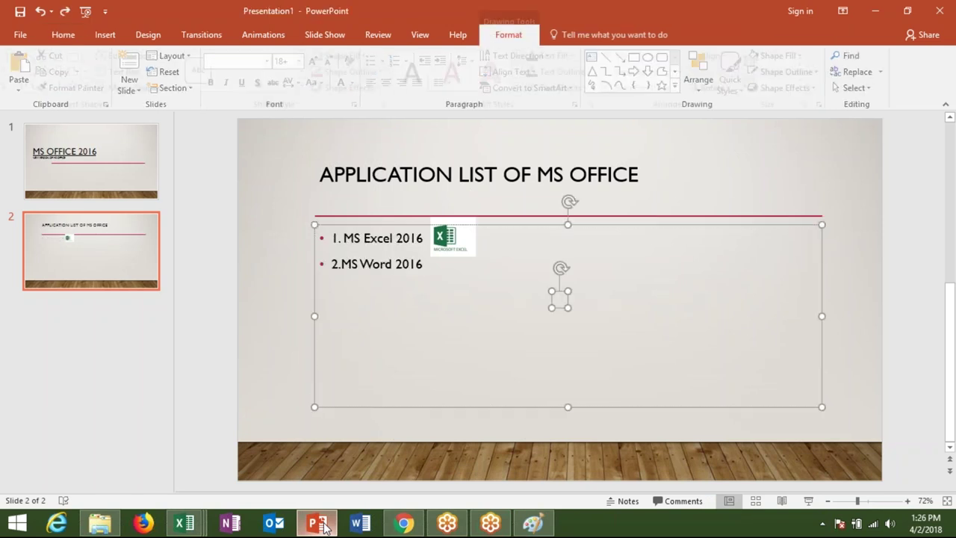
pyautogui.hotkey('alt', 'Tab')
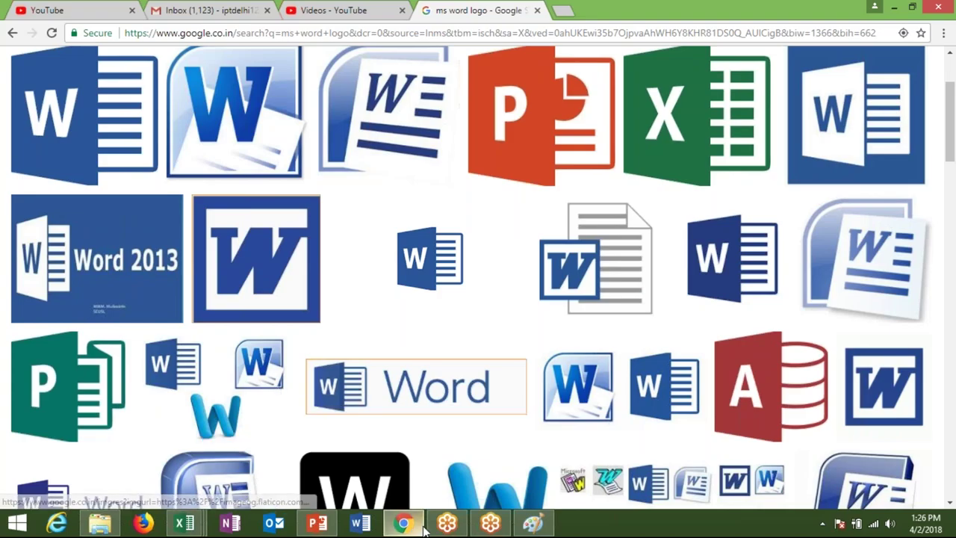
# - Replace Paint's Excel logo with the Word banner, then paste it onto slide 2
pyautogui.click(537, 526)
pyautogui.press('Delete')
pyautogui.hotkey('ctrl', 'v')
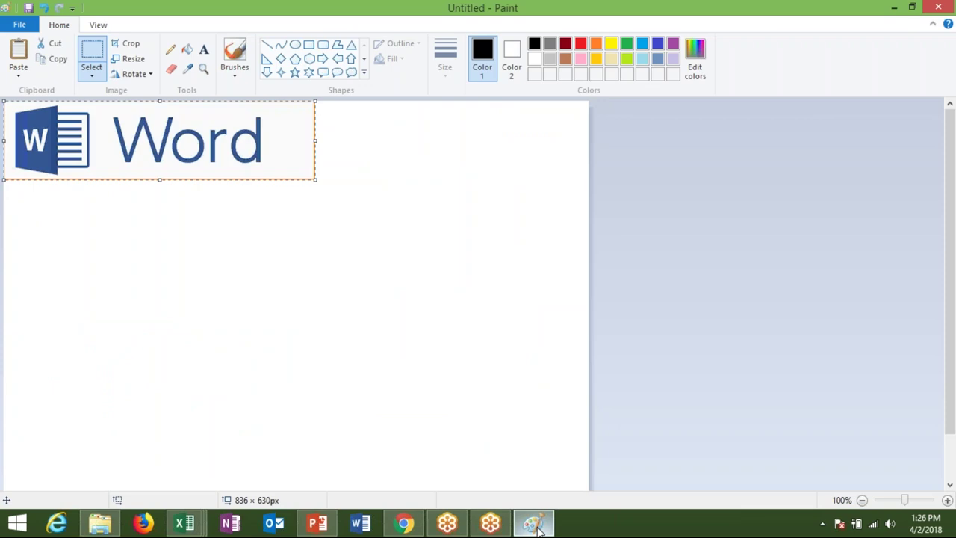
pyautogui.hotkey('alt', 'Tab')
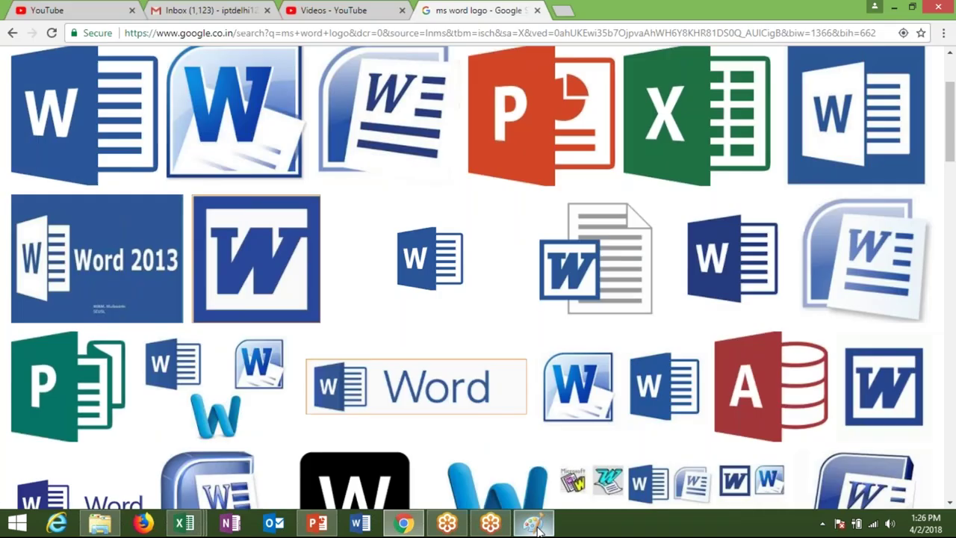
pyautogui.hotkey('alt', 'Tab')
pyautogui.hotkey('alt', 'Tab')
pyautogui.hotkey('ctrl', 'v')
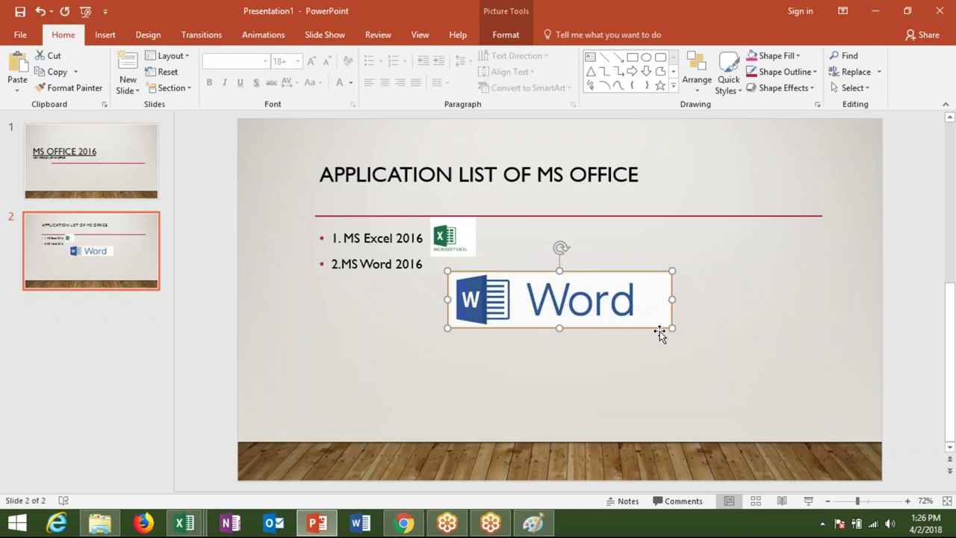
# - Shrink the Word logo to bullet size and set it beside the 2.MS Word 2016 bullet on slide 2
pyautogui.moveTo(673, 329); pyautogui.dragTo(498, 278)
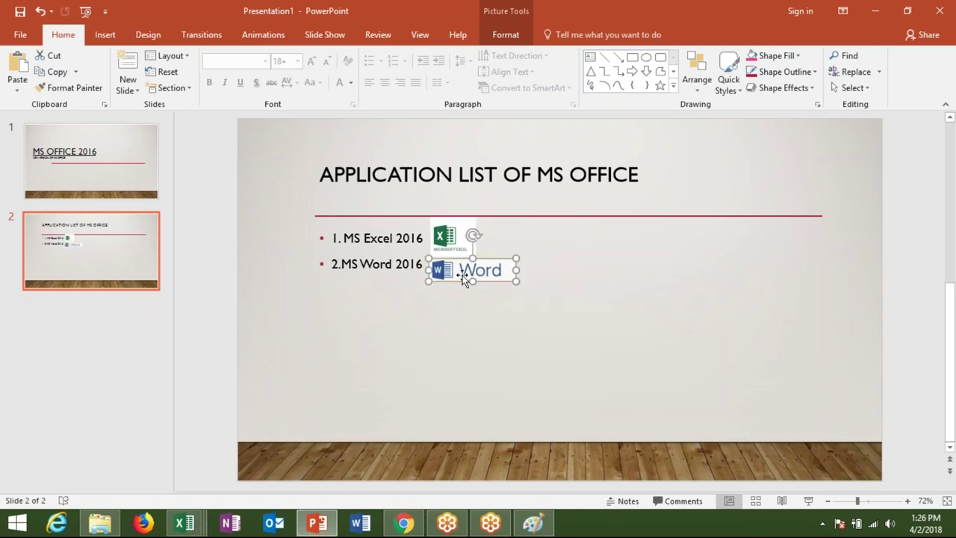
pyautogui.click(461, 323)
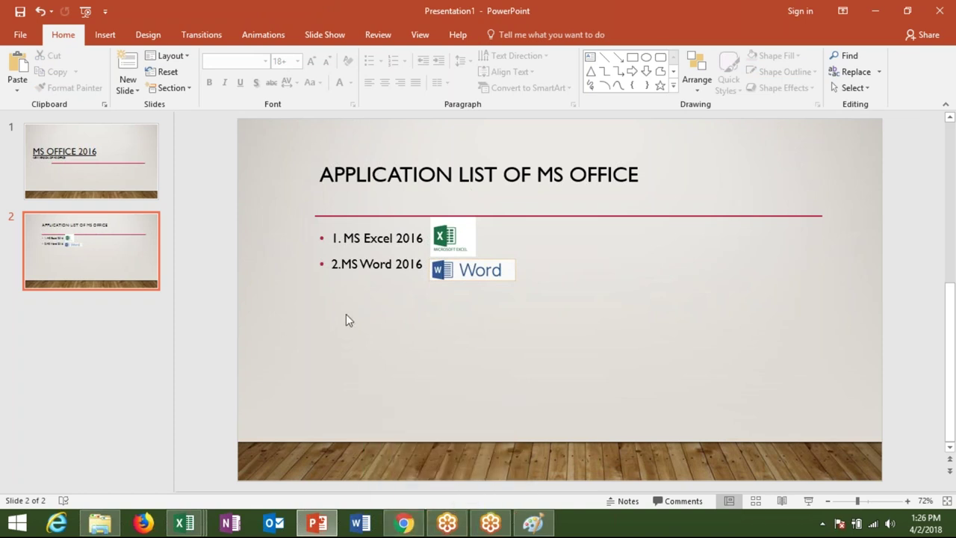
pyautogui.scroll(1, 265, 329)
pyautogui.scroll(-1, 257, 326)
pyautogui.click(152, 274)
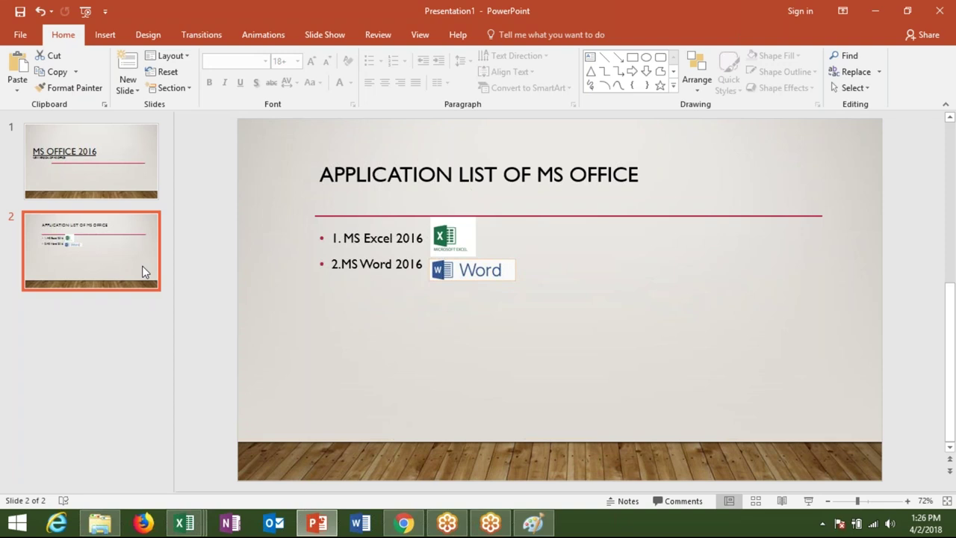
pyautogui.hotkey('alt', 'Tab')
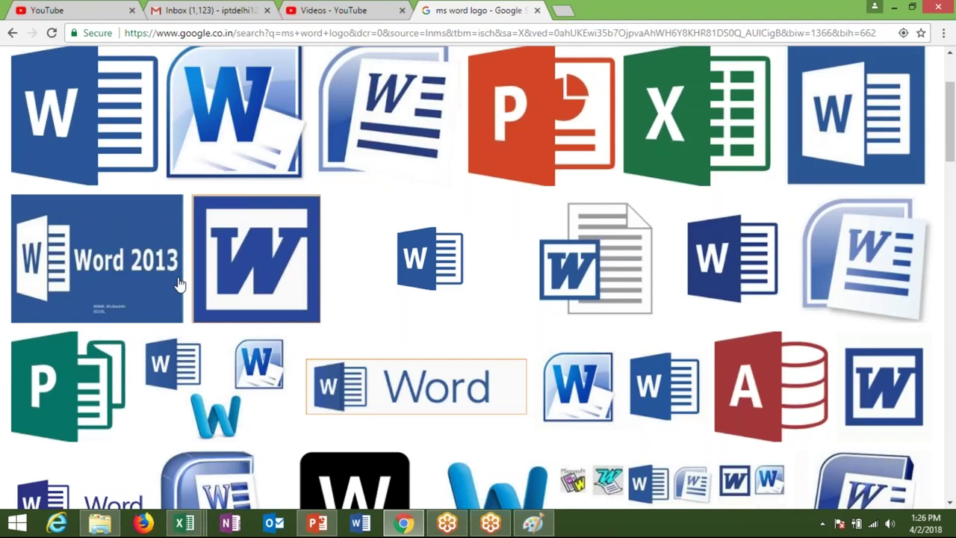
# - Go back to the all-results page for 'ms word logo' and select the whole search query
pyautogui.scroll(3, 179, 234)
pyautogui.click(13, 33)
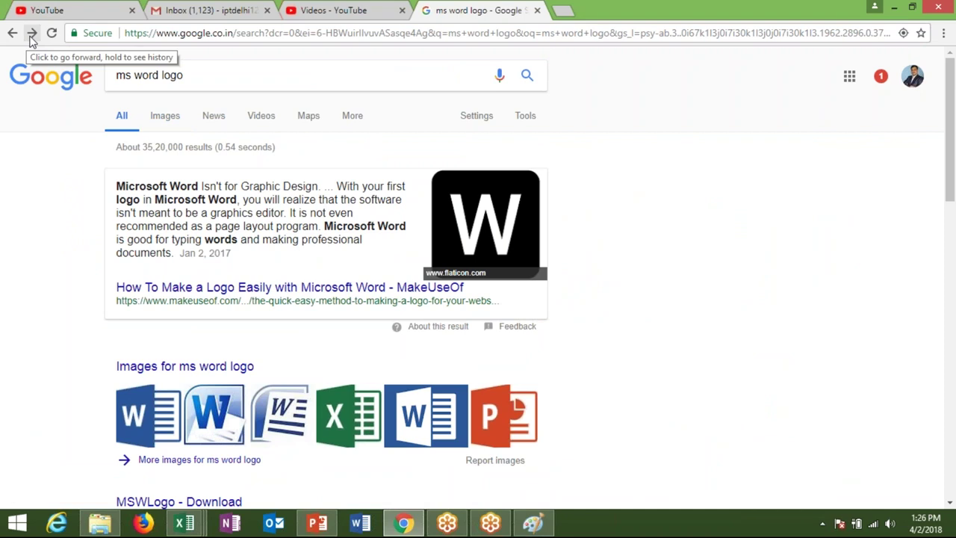
pyautogui.click(182, 75)
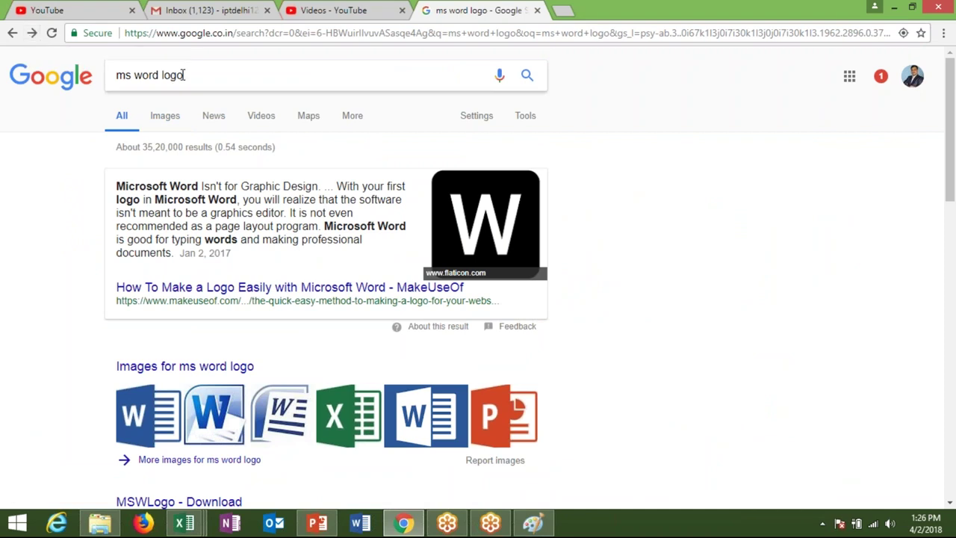
pyautogui.moveTo(182, 75); pyautogui.dragTo(111, 80)
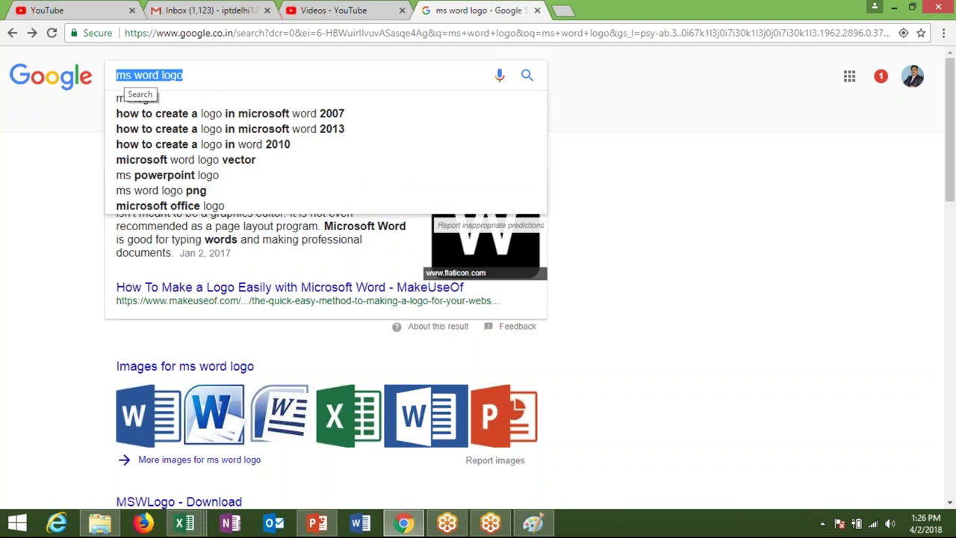
# - Search Google for 'version list of ms excel' and look over the Office versions snippet table
pyautogui.write('ver')
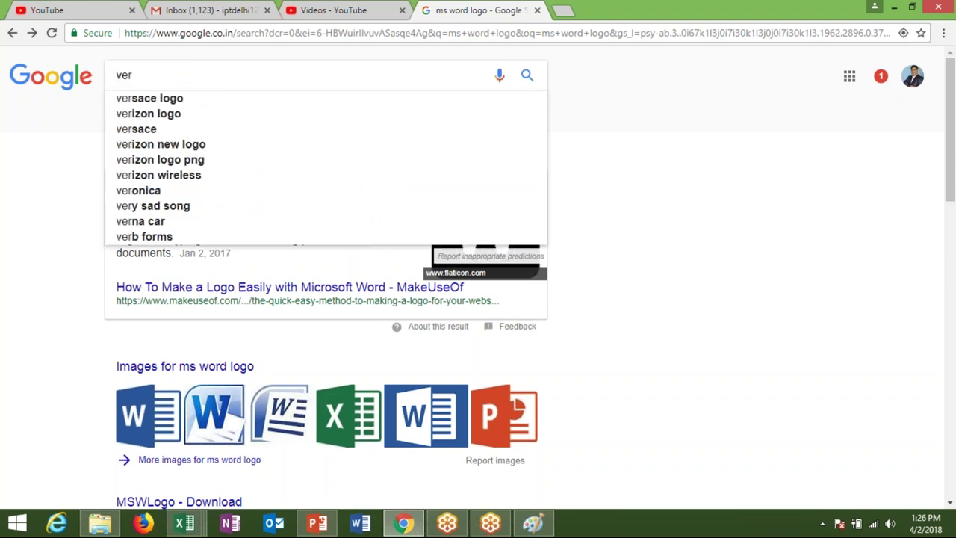
pyautogui.write('sion list')
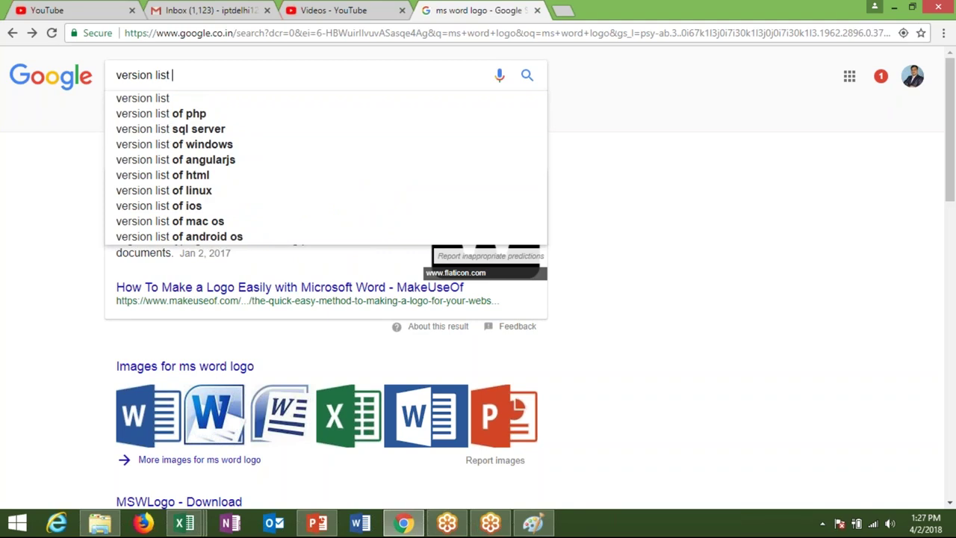
pyautogui.write(' of')
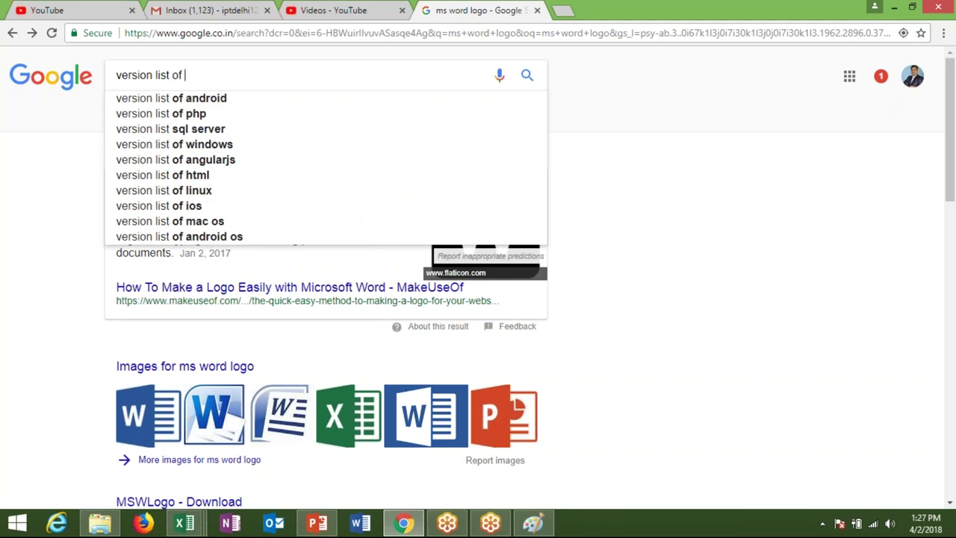
pyautogui.write(' ms excel')
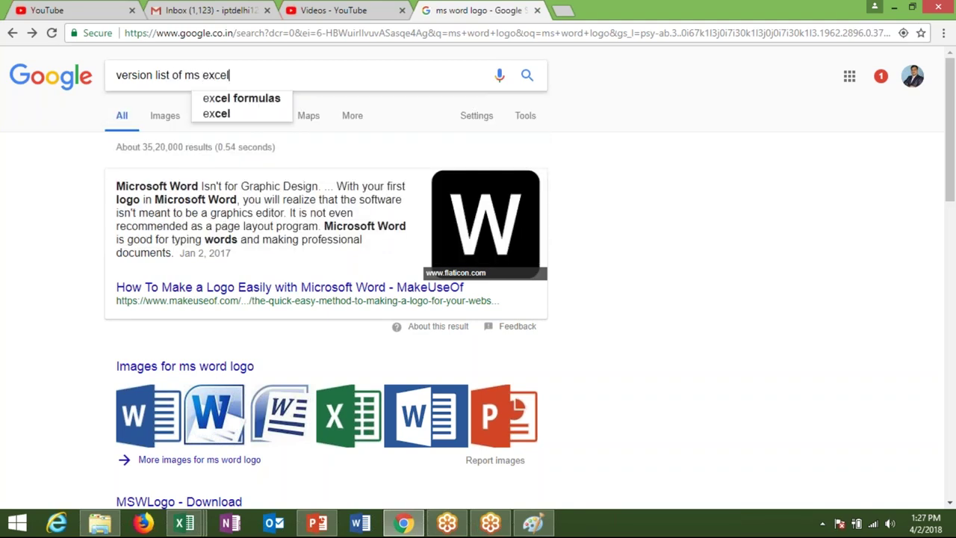
pyautogui.press('Return')
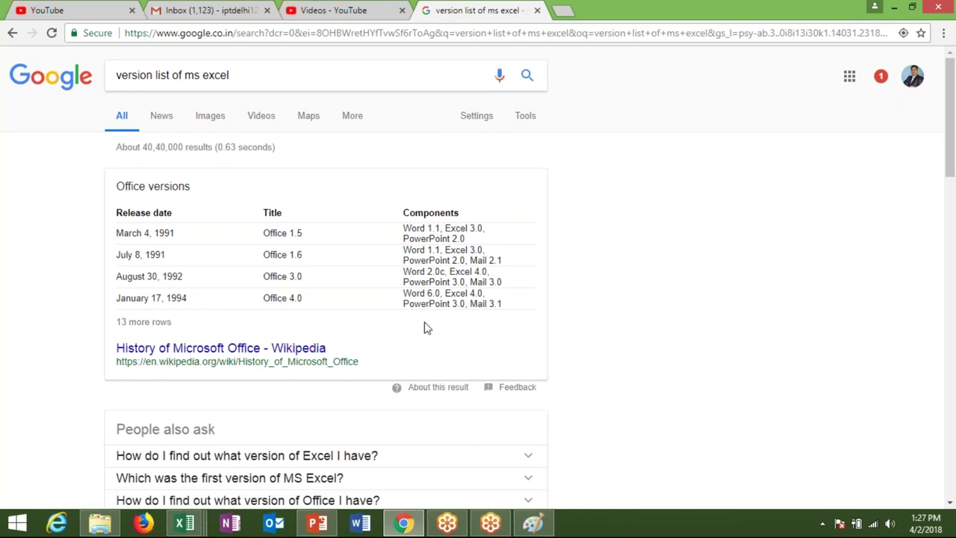
pyautogui.moveTo(516, 316); pyautogui.dragTo(142, 234)
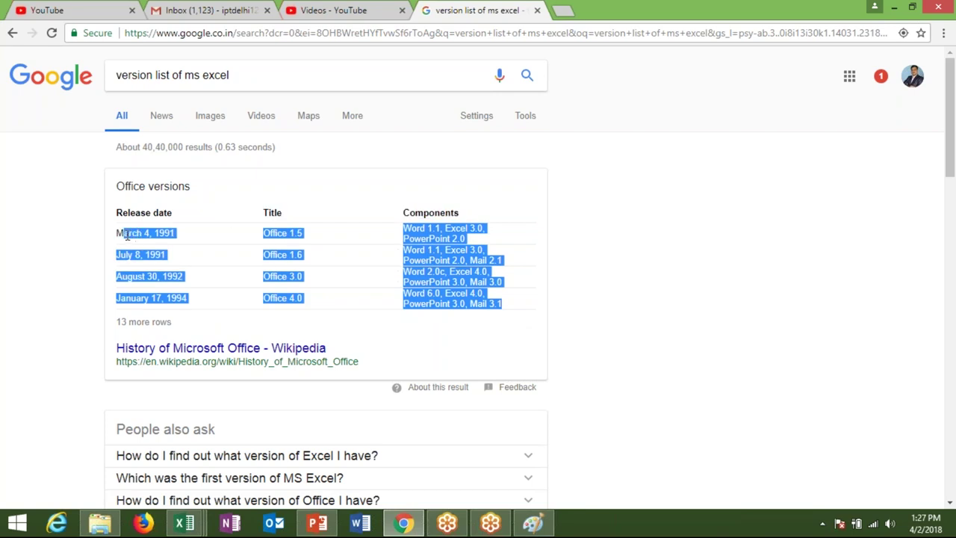
pyautogui.moveTo(137, 236); pyautogui.dragTo(114, 238)
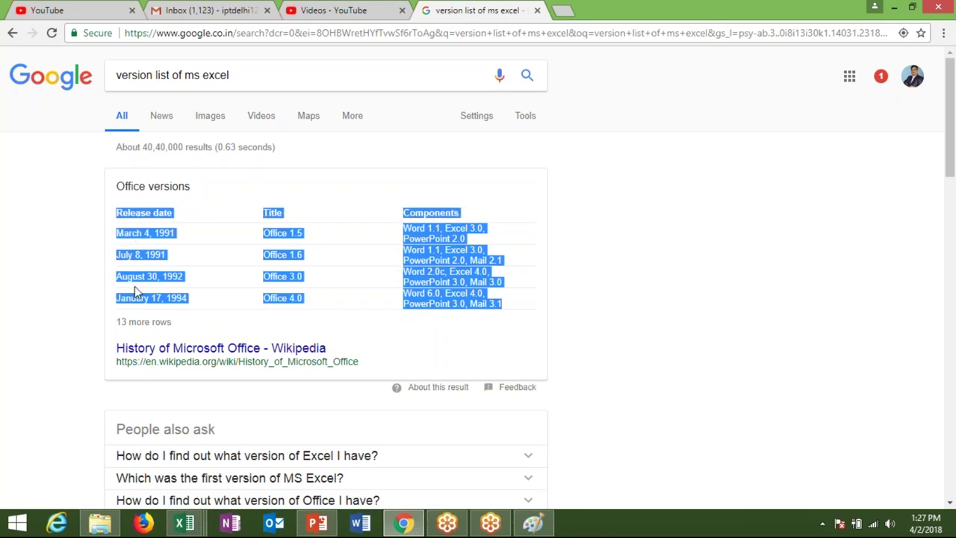
pyautogui.click(184, 322)
# - Open the History of Microsoft Office article on Wikipedia and scroll to its Office versions table
pyautogui.click(166, 356)
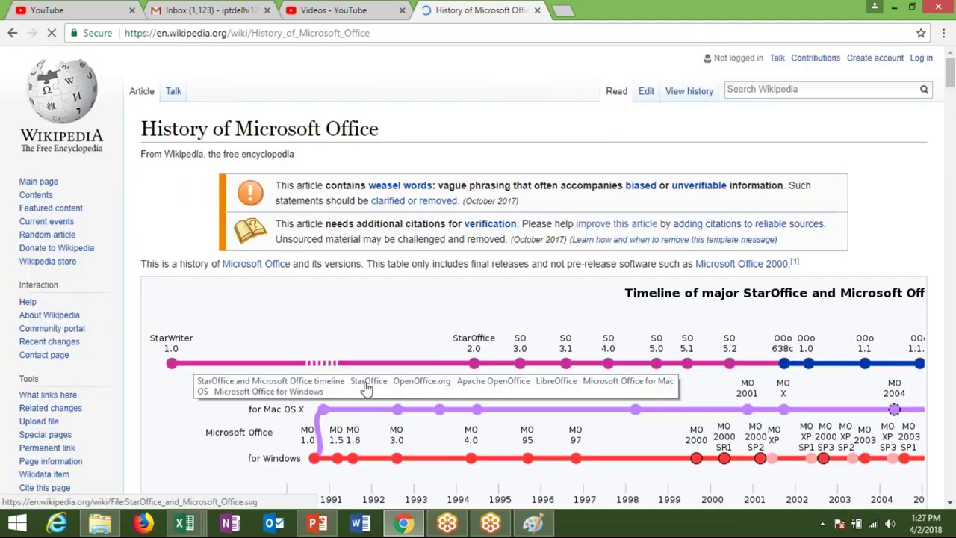
pyautogui.scroll(-3, 376, 341)
pyautogui.scroll(-2, 376, 342)
pyautogui.scroll(-1, 375, 342)
pyautogui.scroll(-5, 375, 340)
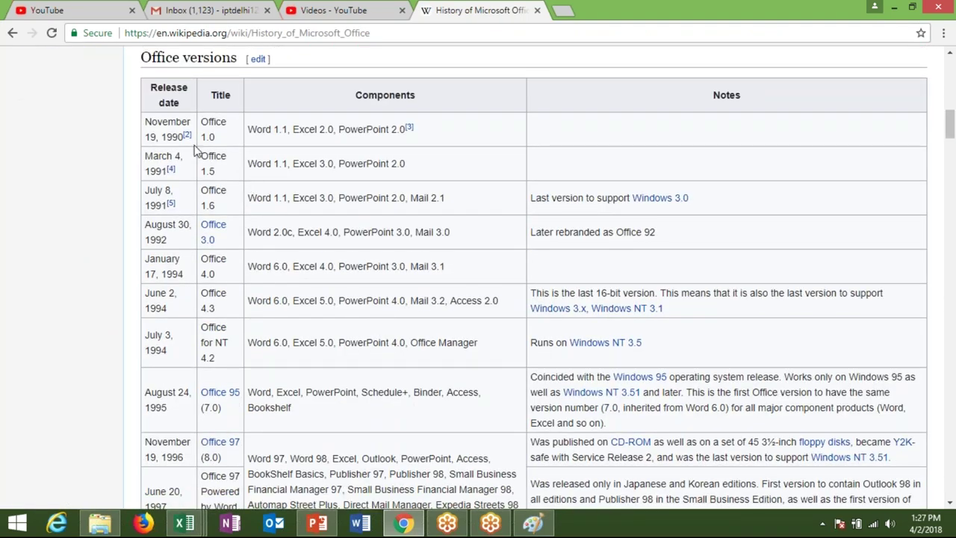
# - Select the whole Office versions table, from the Release date header down to the 2016 row
pyautogui.tripleClick(150, 91)
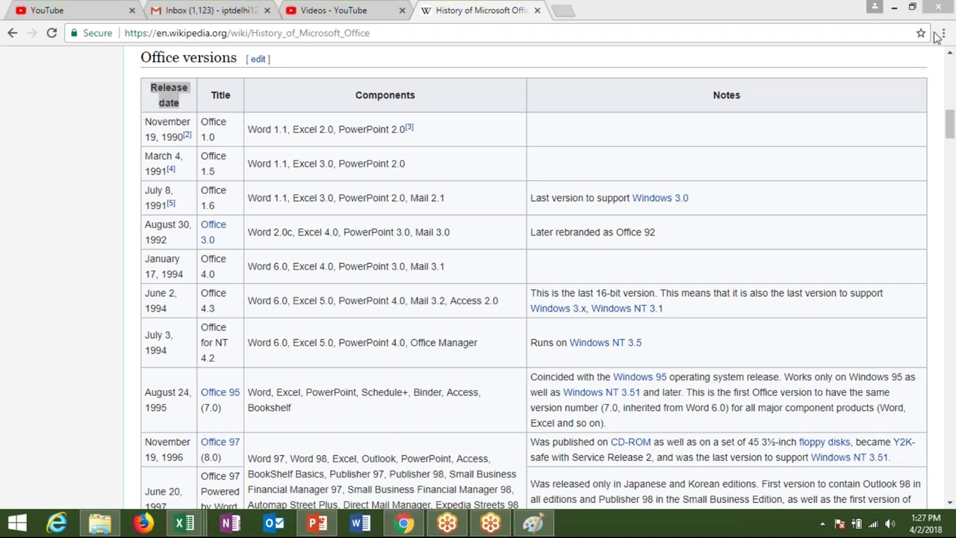
pyautogui.click(745, 193)
pyautogui.scroll(-2, 772, 201)
pyautogui.scroll(4, 773, 202)
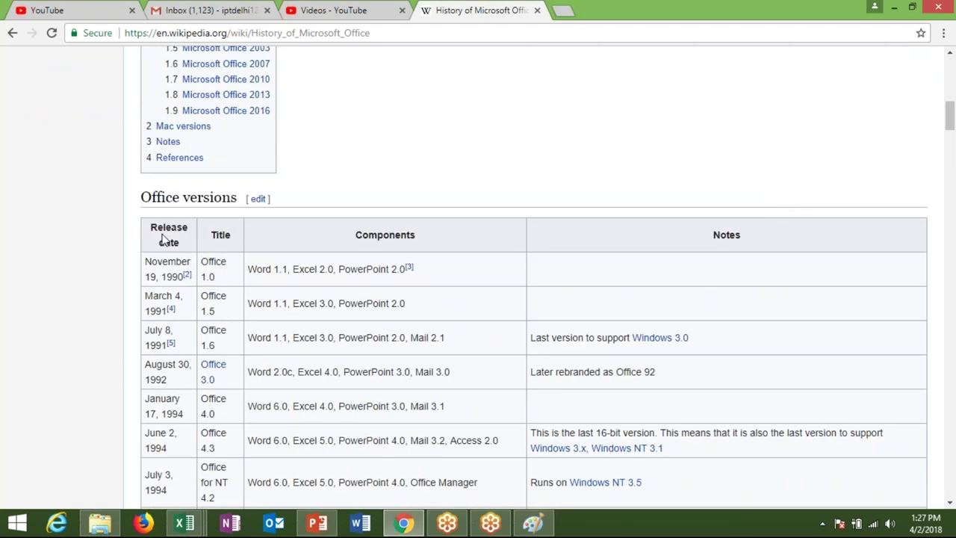
pyautogui.tripleClick(165, 241)
pyautogui.scroll(-3, 187, 292)
pyautogui.scroll(-6, 187, 291)
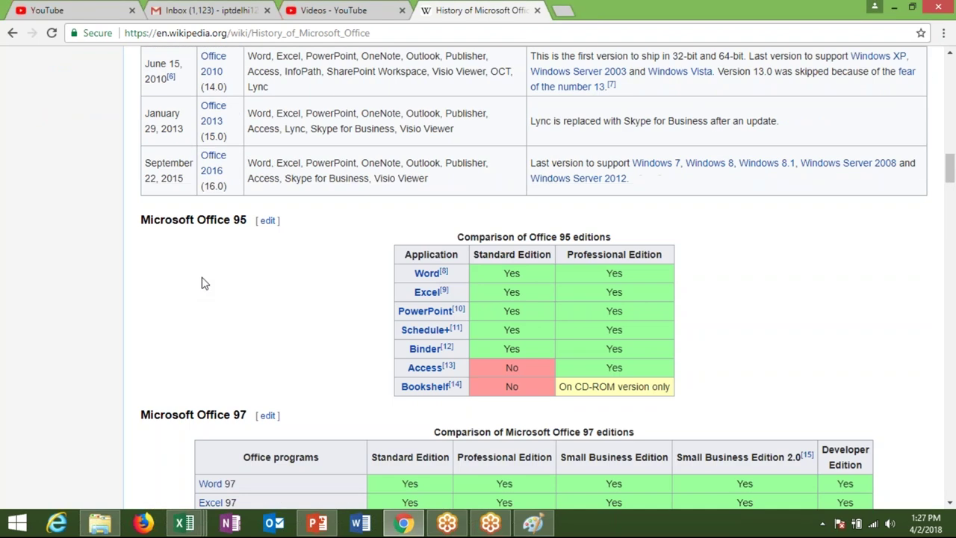
pyautogui.keyDown('shift'); pyautogui.click(628, 199); pyautogui.keyUp('shift')
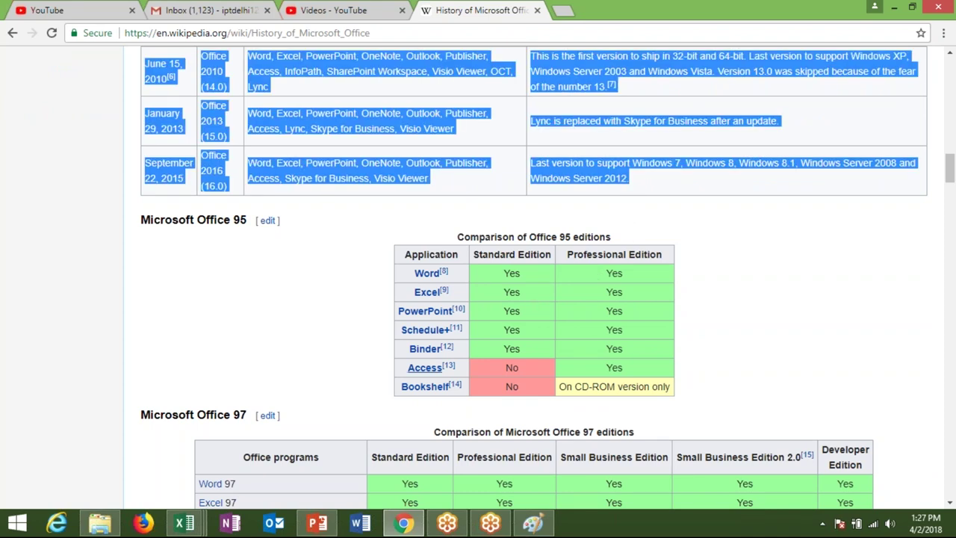
pyautogui.click(357, 524)
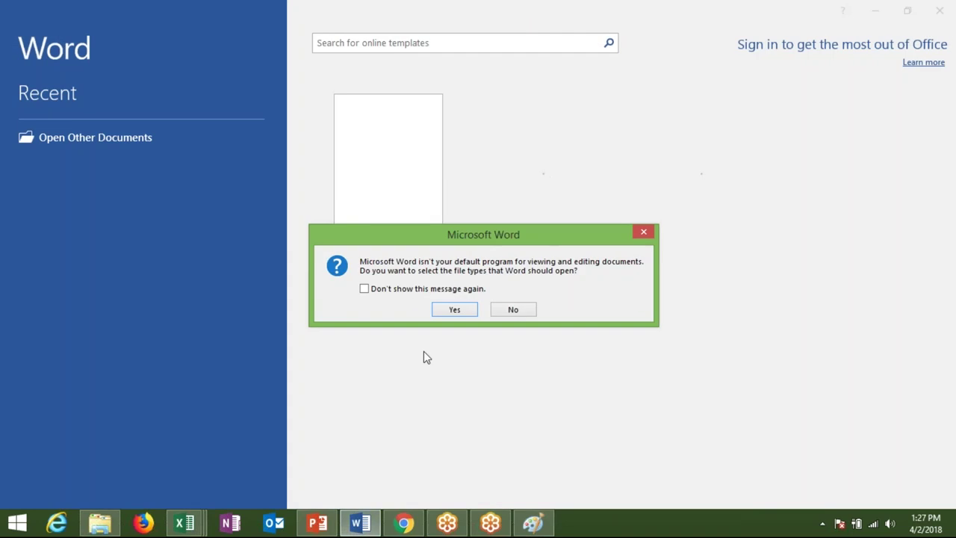
# - Start a blank Word document, dismiss the program-associations window, and paste in the Office versions table
pyautogui.click(450, 309)
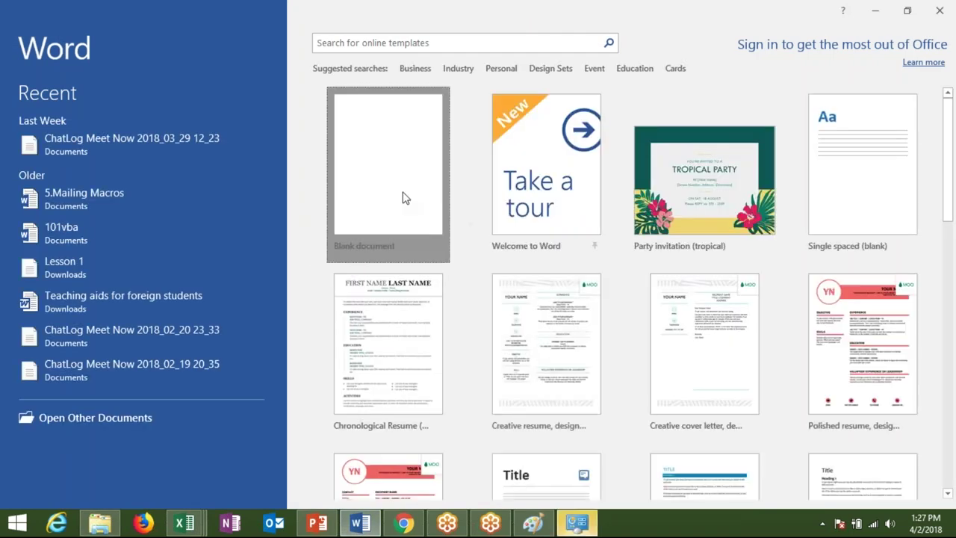
pyautogui.click(402, 198)
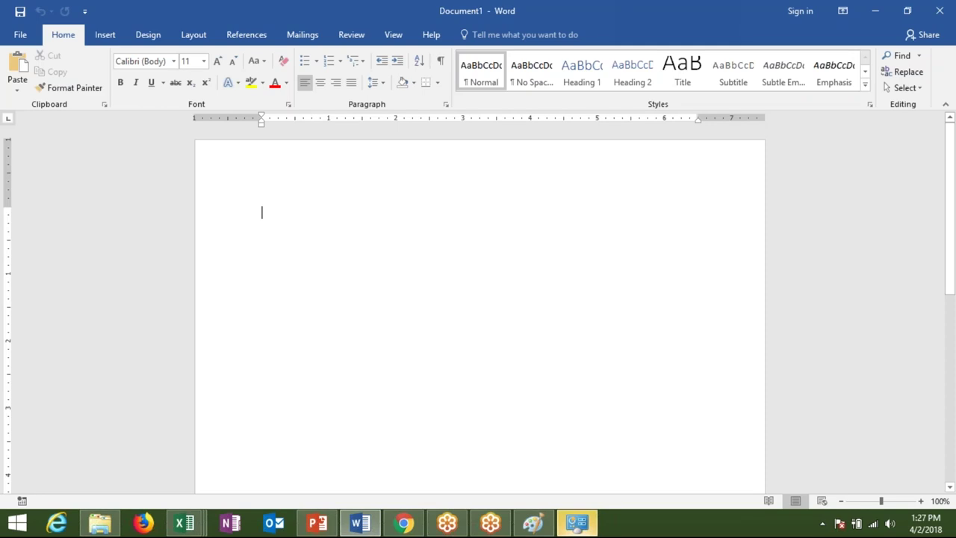
pyautogui.click(578, 523)
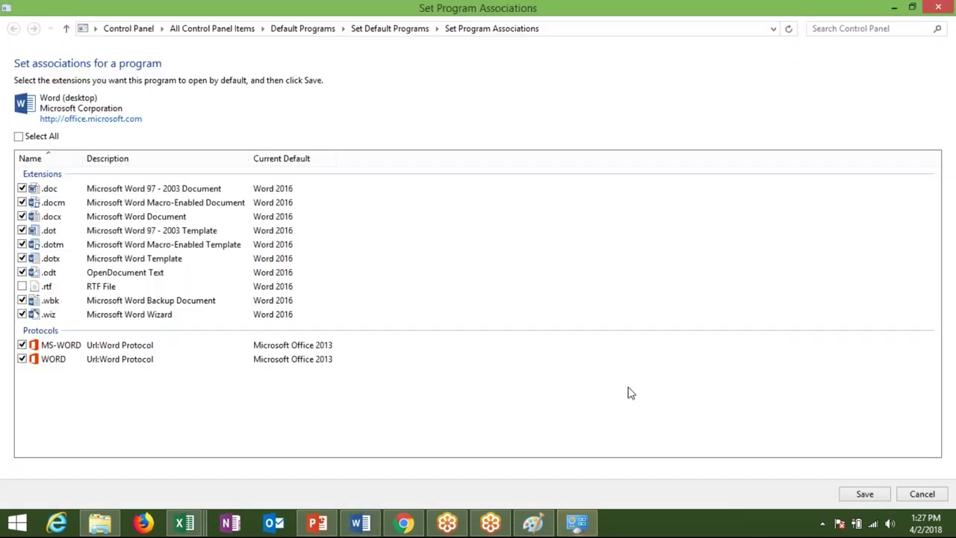
pyautogui.click(939, 7)
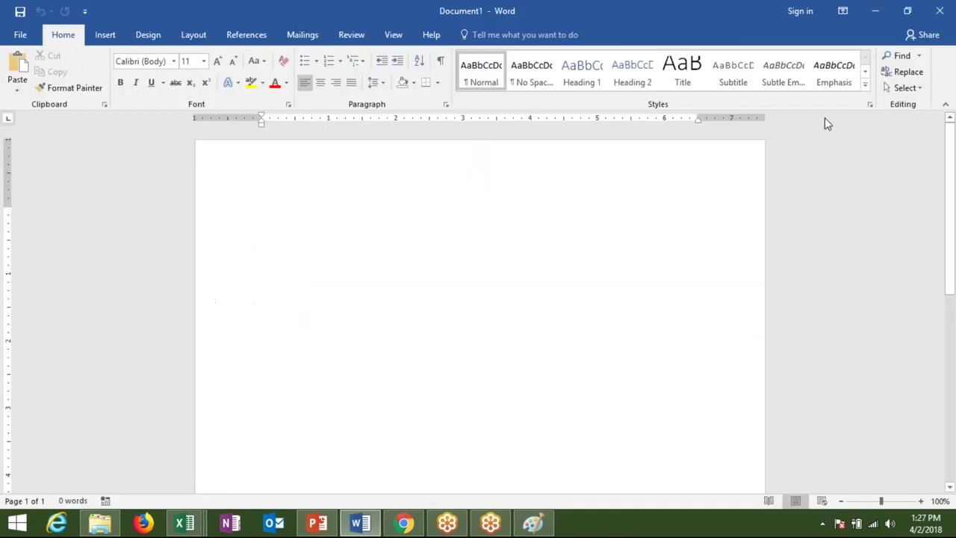
pyautogui.hotkey('ctrl', 'v')
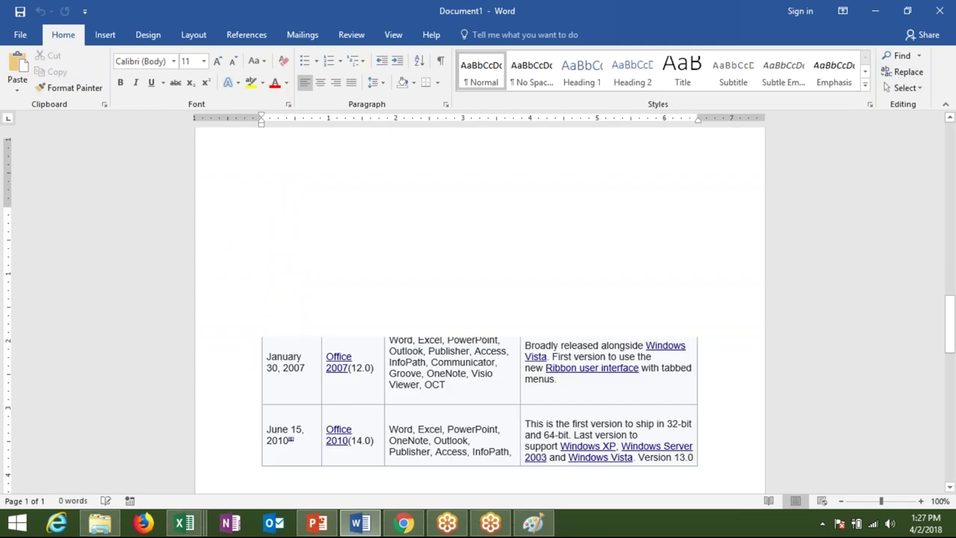
# - Widen the pasted table to full page width by dragging its left and right borders outward
pyautogui.scroll(10, 687, 207)
pyautogui.scroll(8, 687, 207)
pyautogui.scroll(8, 687, 207)
pyautogui.scroll(8, 687, 207)
pyautogui.scroll(3, 522, 200)
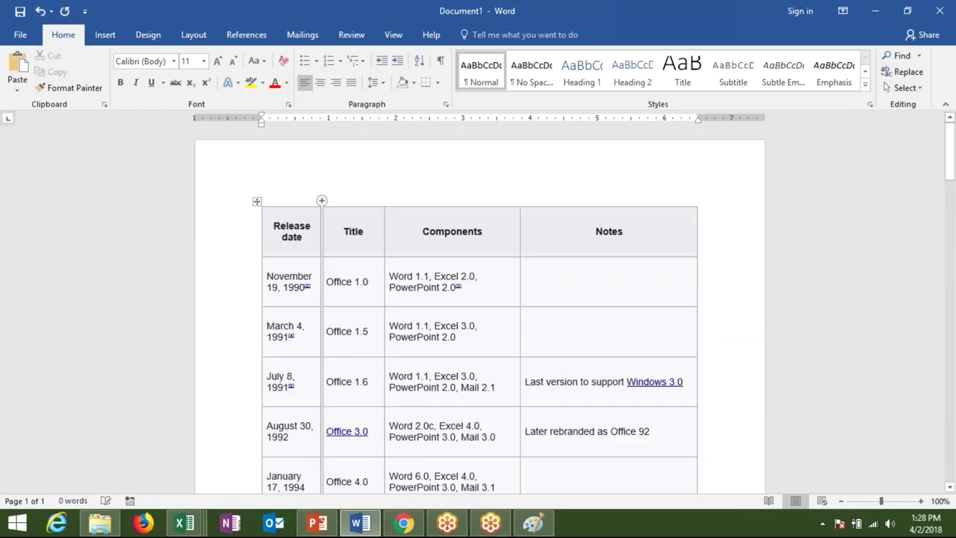
pyautogui.click(257, 203)
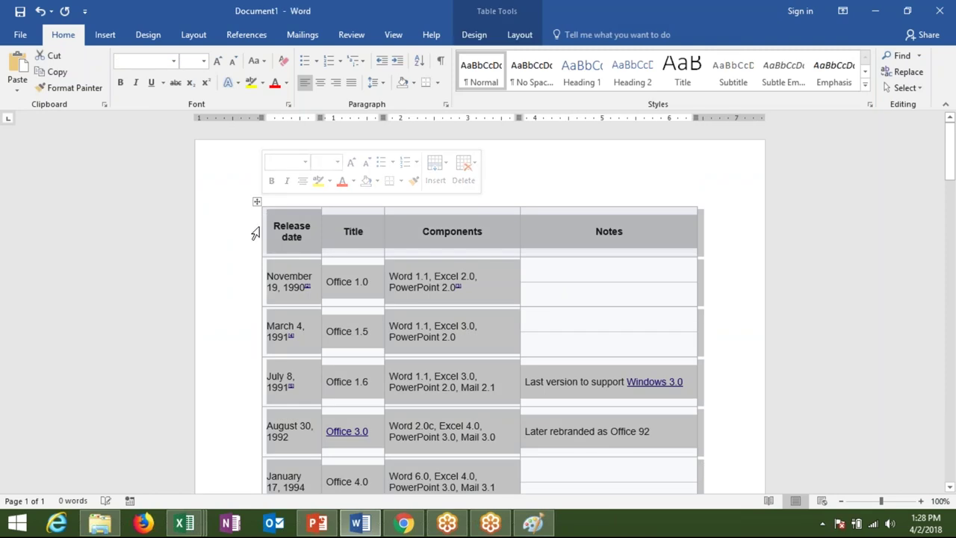
pyautogui.moveTo(262, 228); pyautogui.dragTo(217, 230)
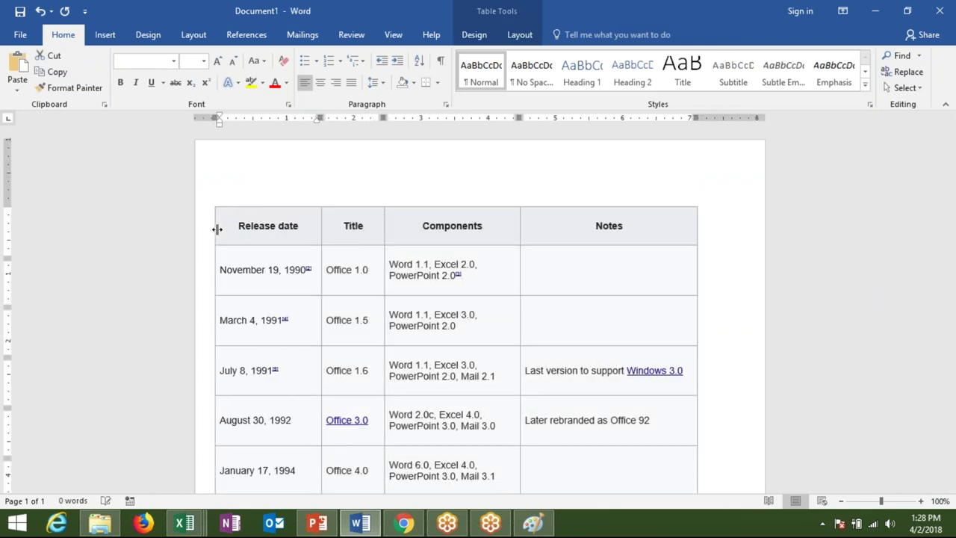
pyautogui.click(205, 201)
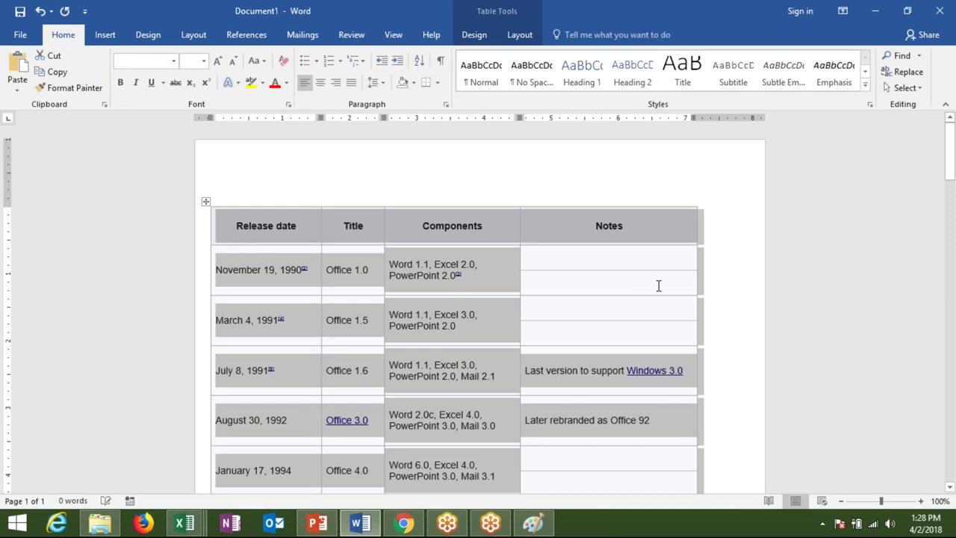
pyautogui.moveTo(698, 258); pyautogui.dragTo(762, 253)
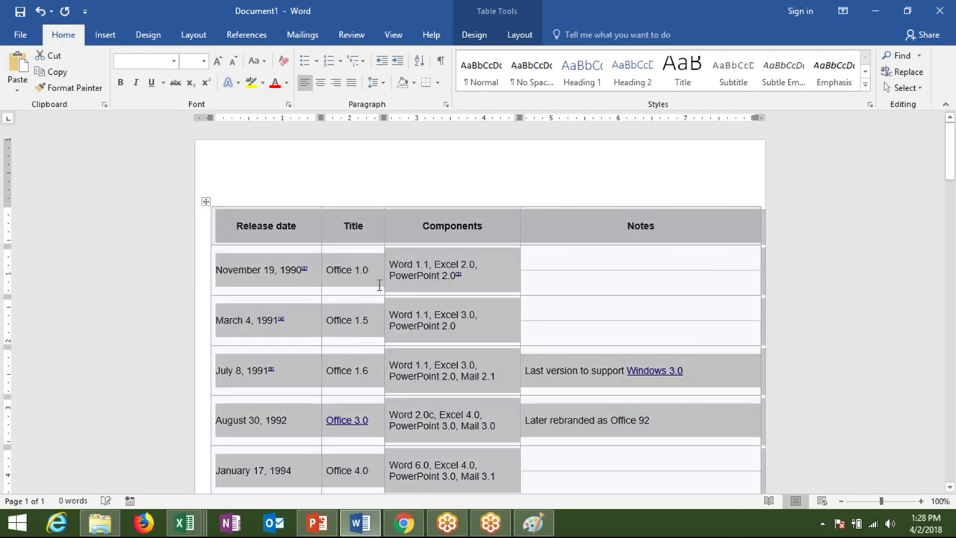
pyautogui.click(372, 244)
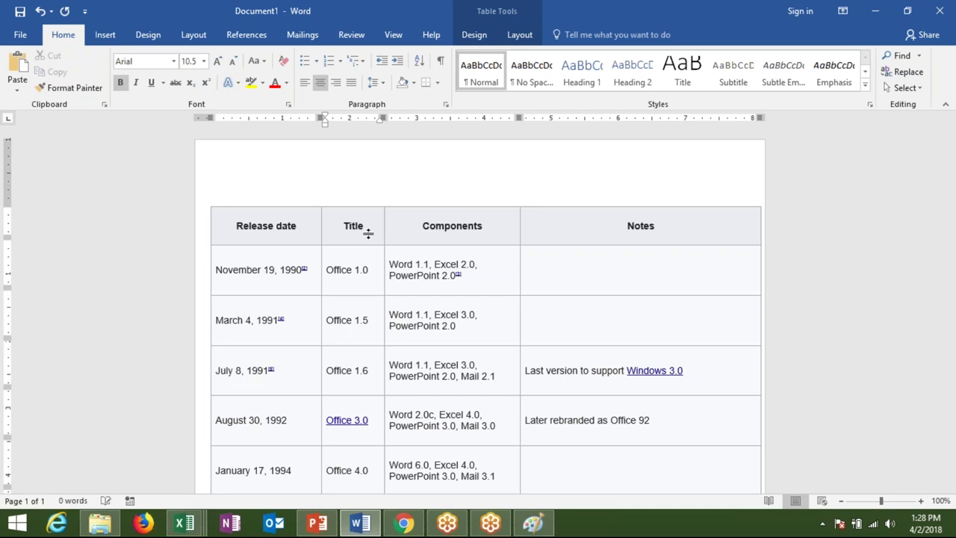
# - Scroll through the widened table down to its final Office 2016 row
pyautogui.scroll(-2, 360, 285)
pyautogui.scroll(-5, 360, 285)
pyautogui.scroll(-3, 351, 277)
pyautogui.scroll(-3, 348, 273)
pyautogui.scroll(-5, 354, 263)
pyautogui.scroll(-3, 354, 262)
pyautogui.scroll(-4, 352, 256)
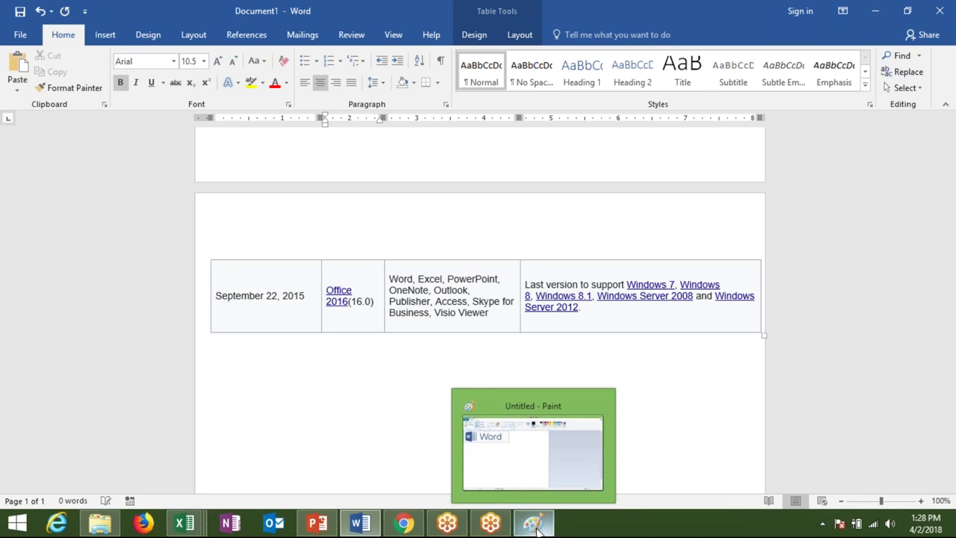
pyautogui.click(318, 523)
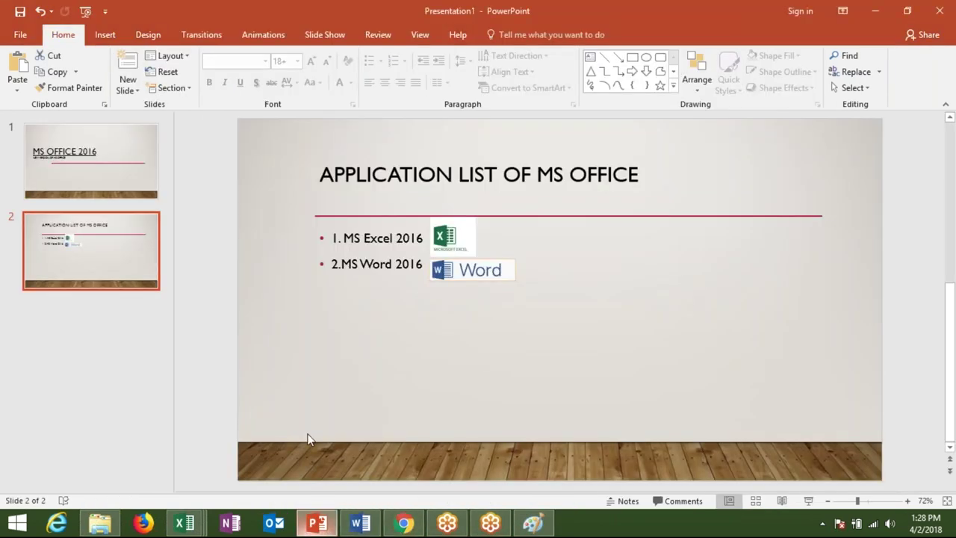
# - Insert slide 3 with the Title Only layout and start editing its title
pyautogui.click(128, 90)
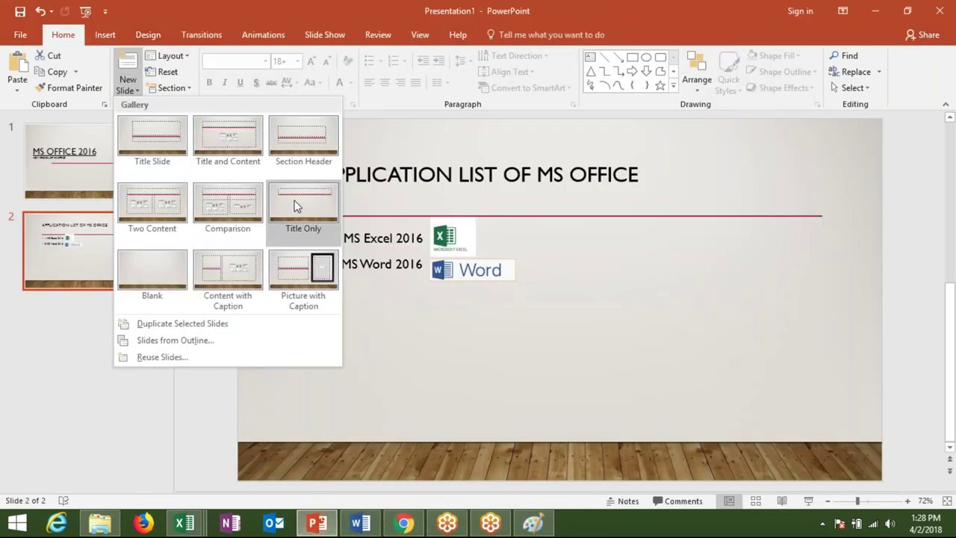
pyautogui.click(294, 201)
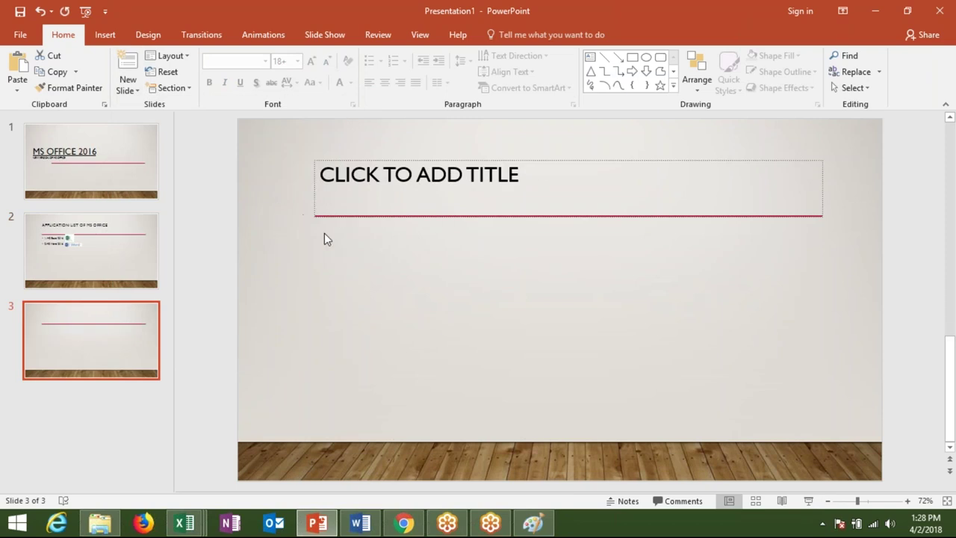
pyautogui.click(358, 192)
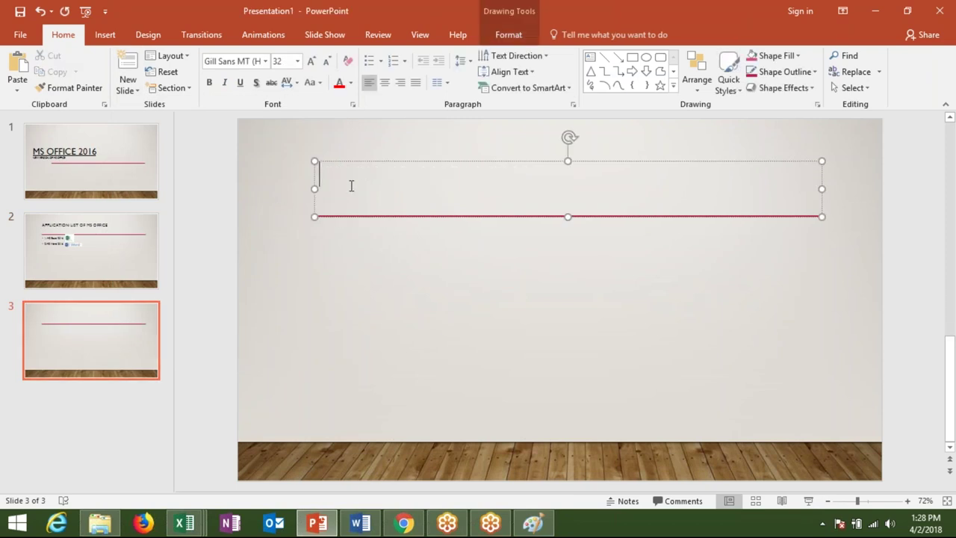
# - Enter the title 'MS EXCEL VIRSONE' and nudge the title box slightly lower
pyautogui.write('MS EXCEL ')
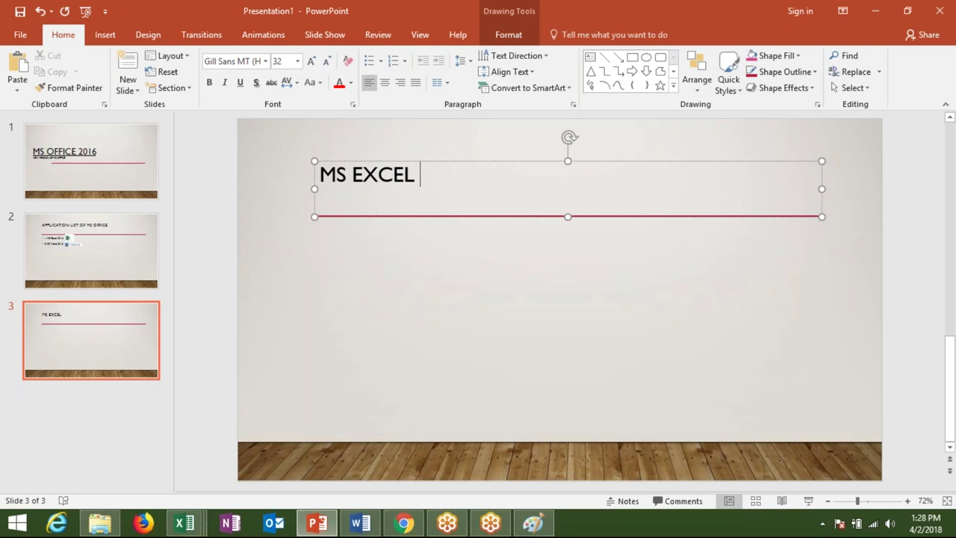
pyautogui.write('VIRSONE')
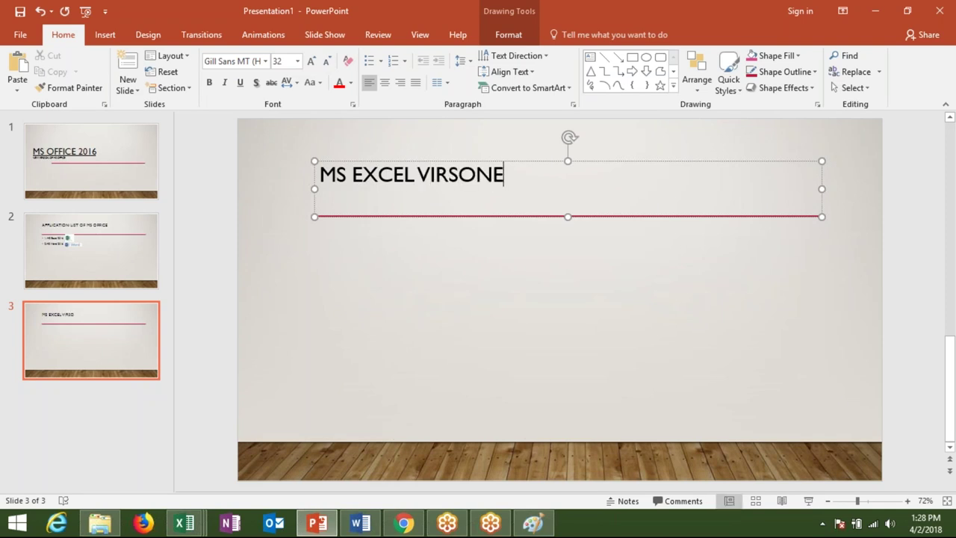
pyautogui.press('Escape')
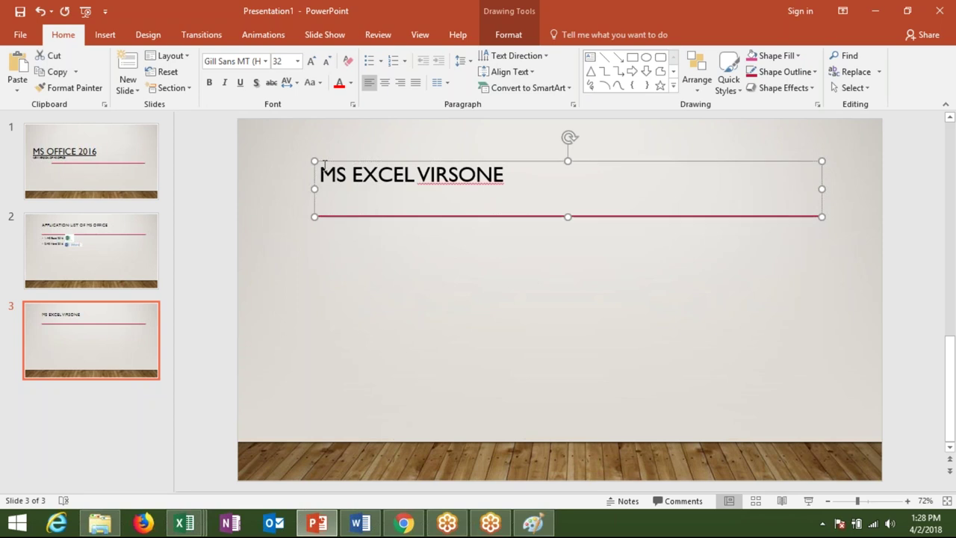
pyautogui.moveTo(324, 163); pyautogui.dragTo(322, 143)
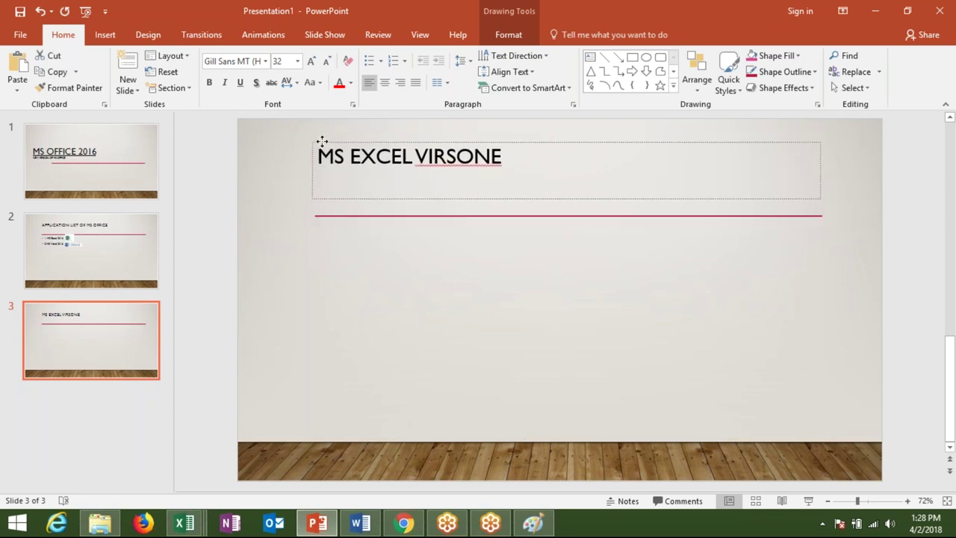
pyautogui.moveTo(322, 142); pyautogui.dragTo(325, 157)
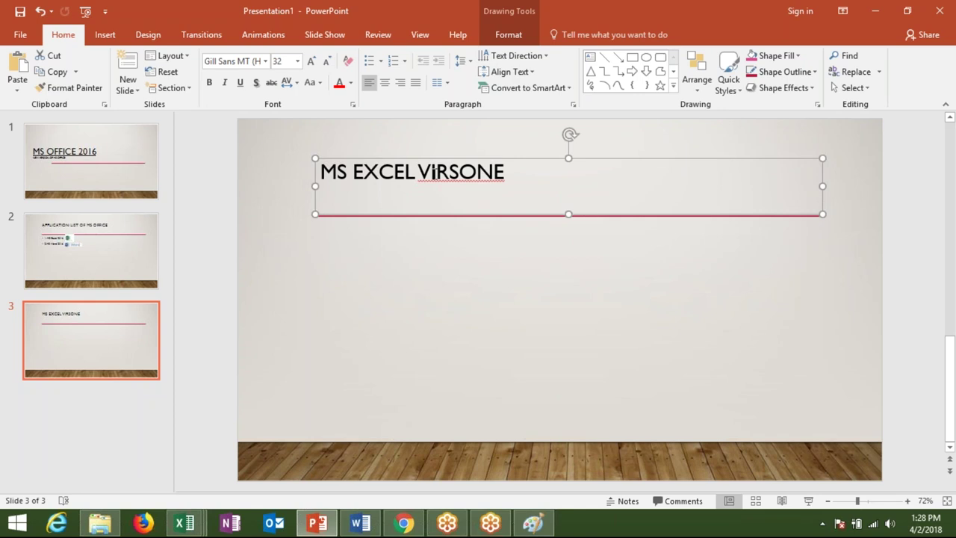
# - Fix the misspelled word so the title reads 'MS EXCEL VERSION'
pyautogui.rightClick(432, 175)
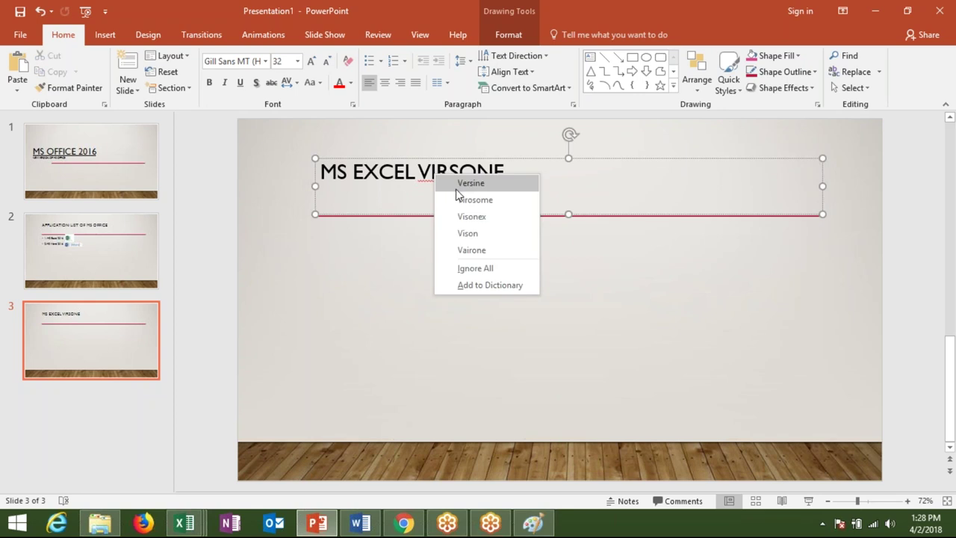
pyautogui.click(442, 187)
pyautogui.click(436, 173)
pyautogui.press('BackSpace')
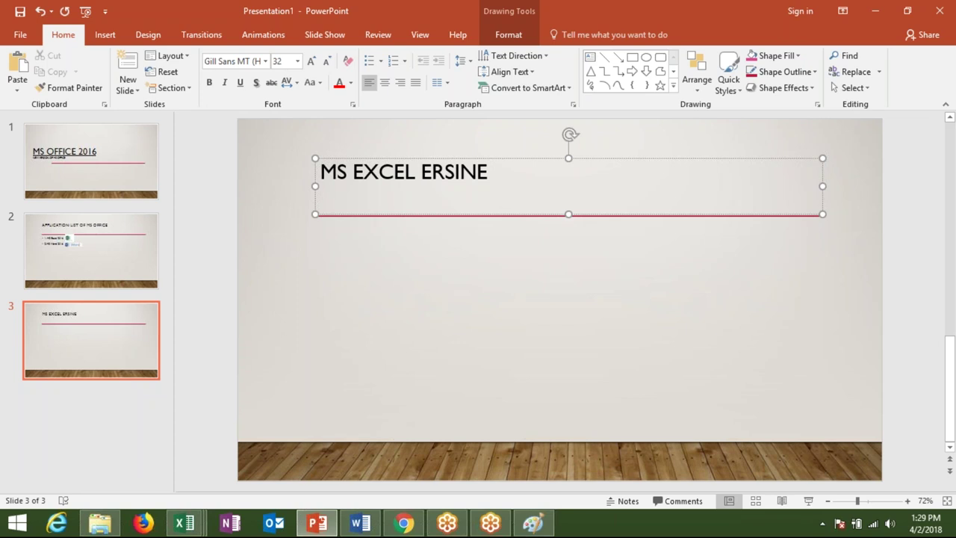
pyautogui.doubleClick(425, 172)
pyautogui.press('BackSpace')
pyautogui.press('BackSpace')
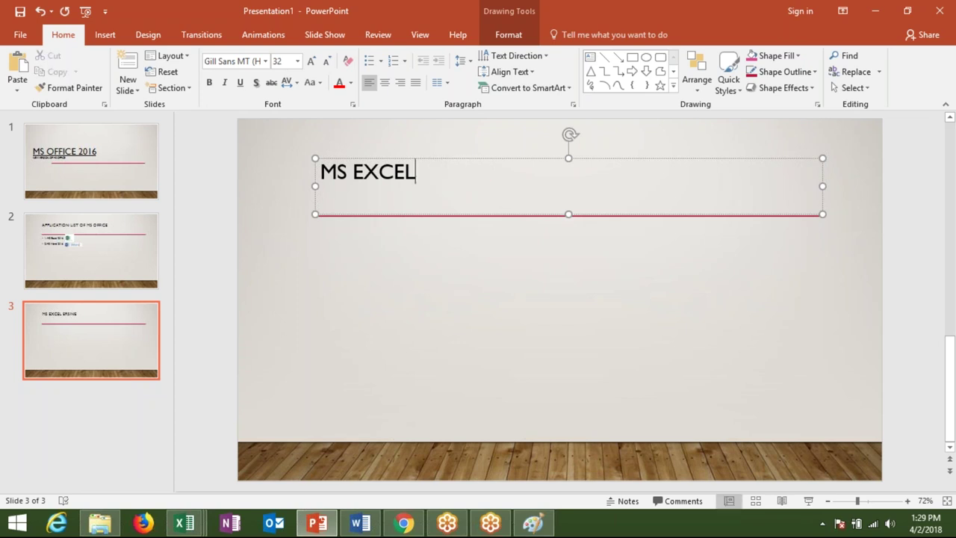
pyautogui.write('V')
pyautogui.press('BackSpace')
pyautogui.write('VV')
pyautogui.press('BackSpace')
pyautogui.write('ERSION')
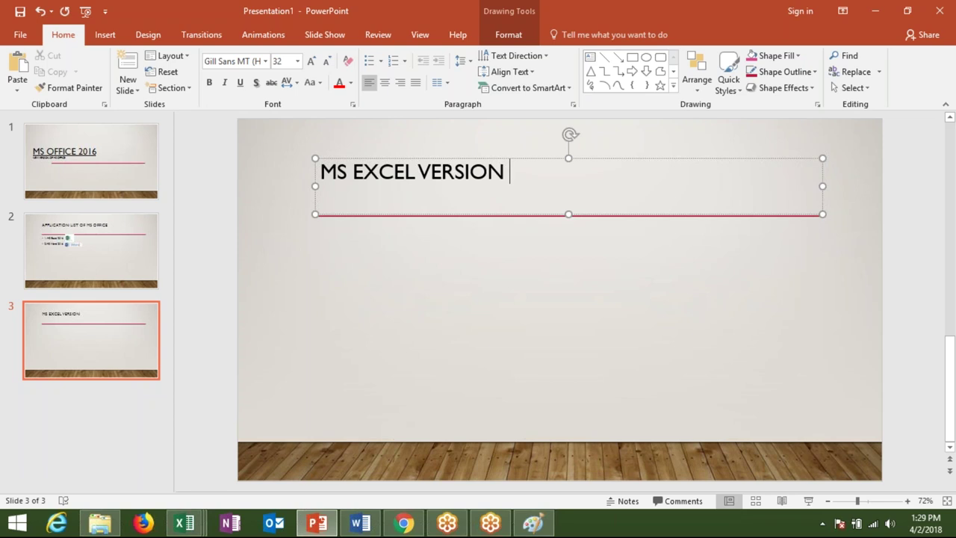
pyautogui.click(504, 294)
pyautogui.hotkey('alt', 'Tab')
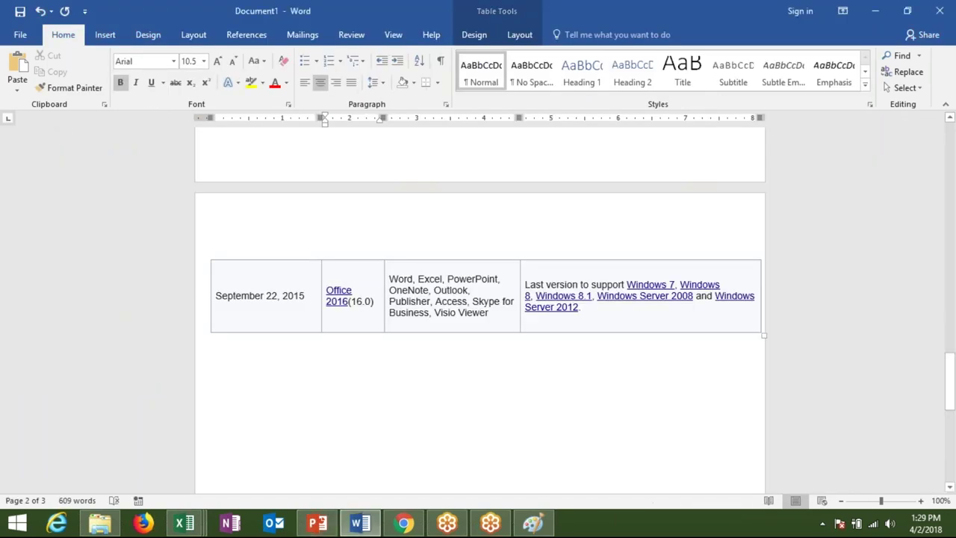
# - Select and copy the entire Office release-date table in Word
pyautogui.scroll(4, 416, 244)
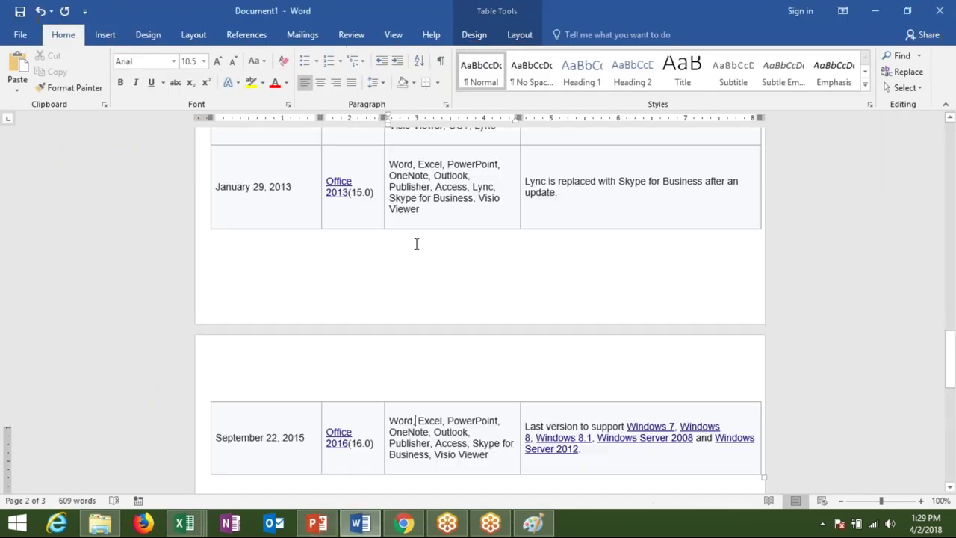
pyautogui.scroll(10, 416, 243)
pyautogui.scroll(10, 414, 261)
pyautogui.scroll(2, 415, 267)
pyautogui.scroll(10, 418, 269)
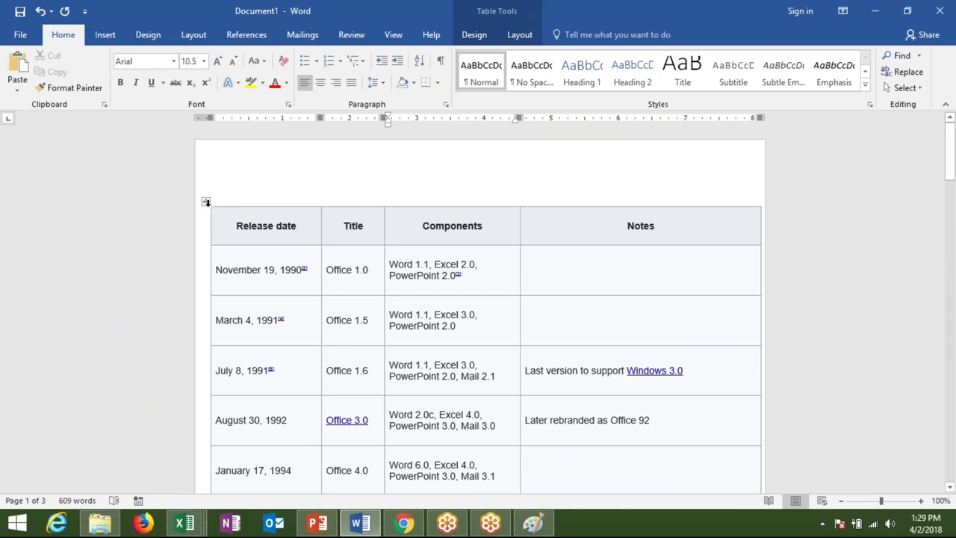
pyautogui.click(207, 202)
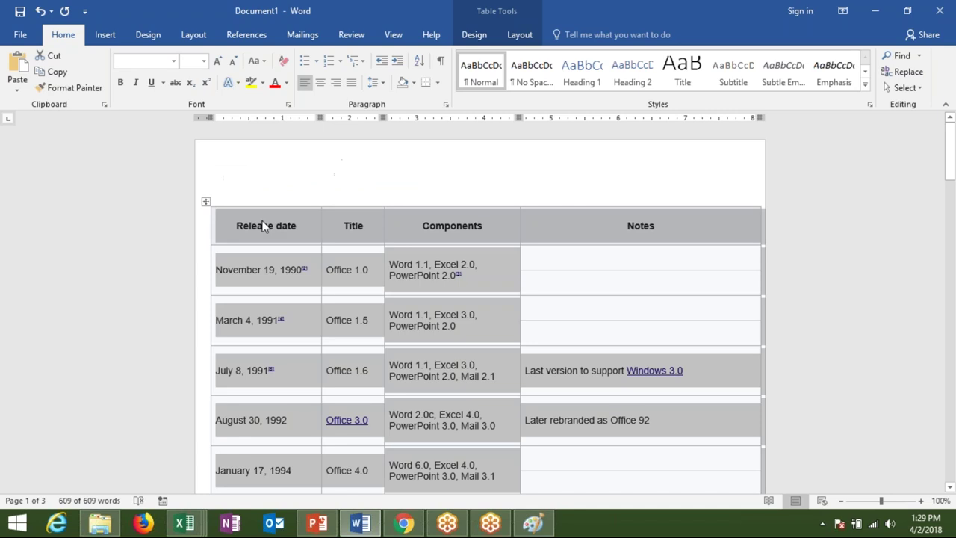
pyautogui.hotkey('alt', 'Tab')
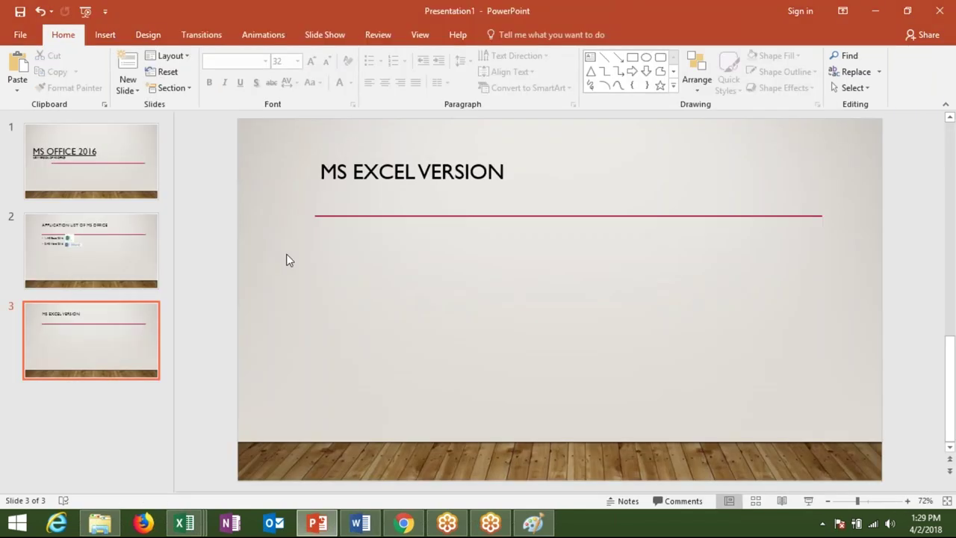
# - Paste the Office release table onto slide 3 and resize it to fill the area under the title
pyautogui.hotkey('ctrl', 'v')
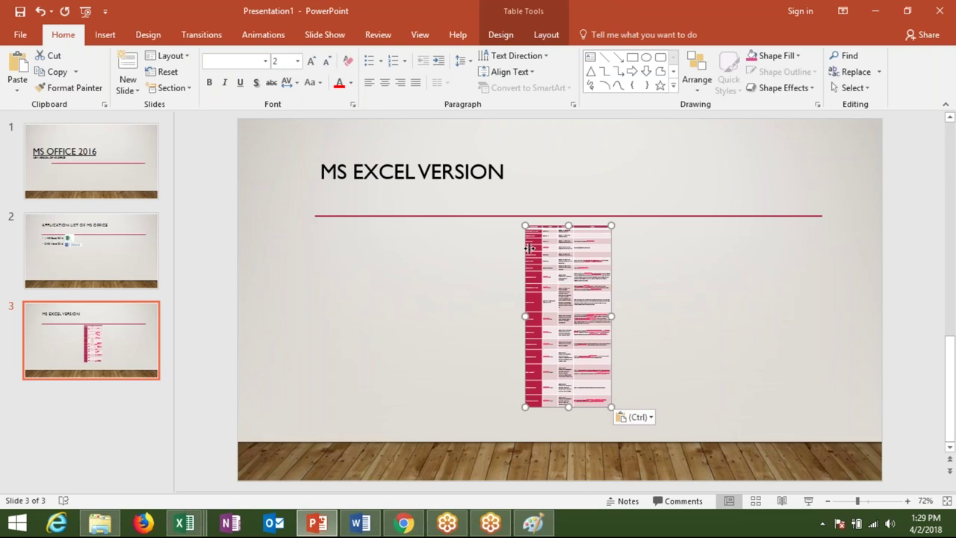
pyautogui.moveTo(527, 222); pyautogui.dragTo(327, 228)
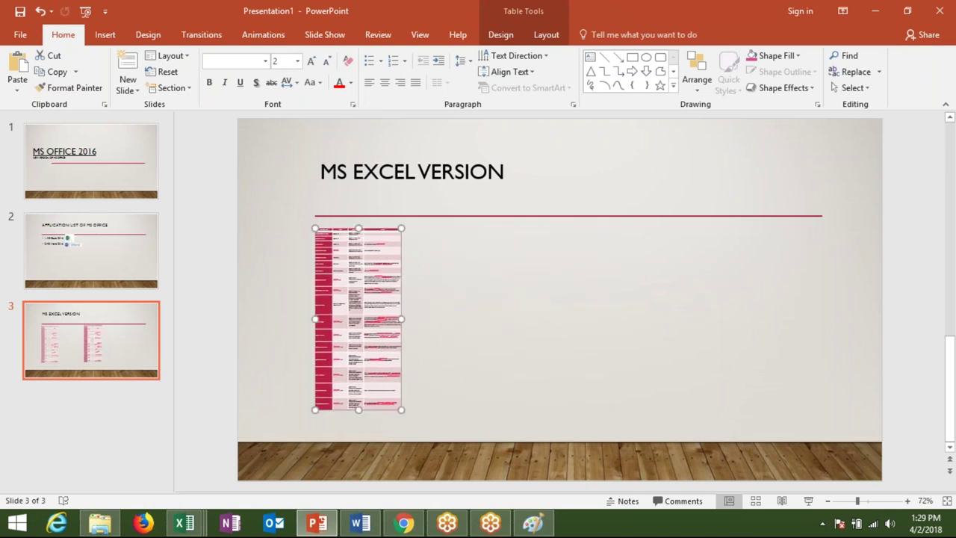
pyautogui.moveTo(401, 319); pyautogui.dragTo(739, 318)
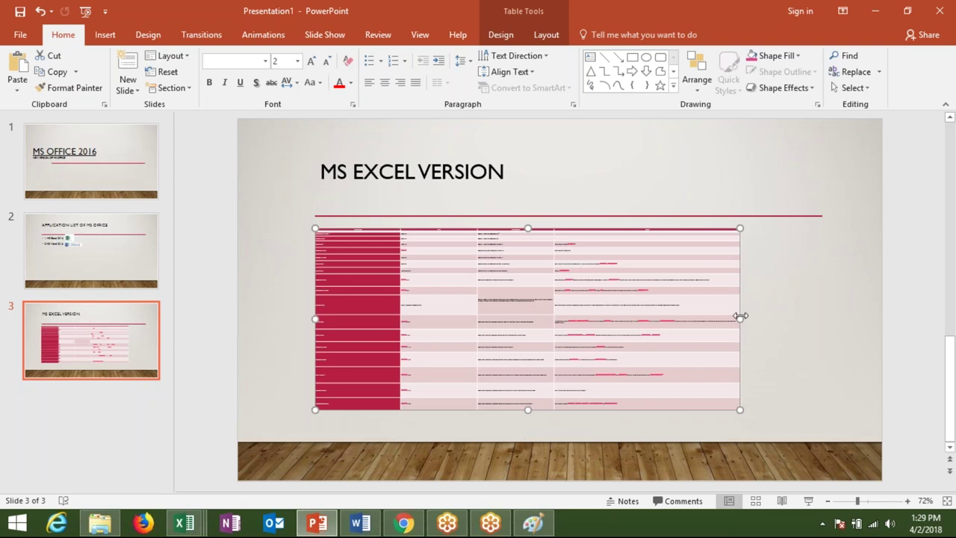
pyautogui.moveTo(738, 317); pyautogui.dragTo(838, 319)
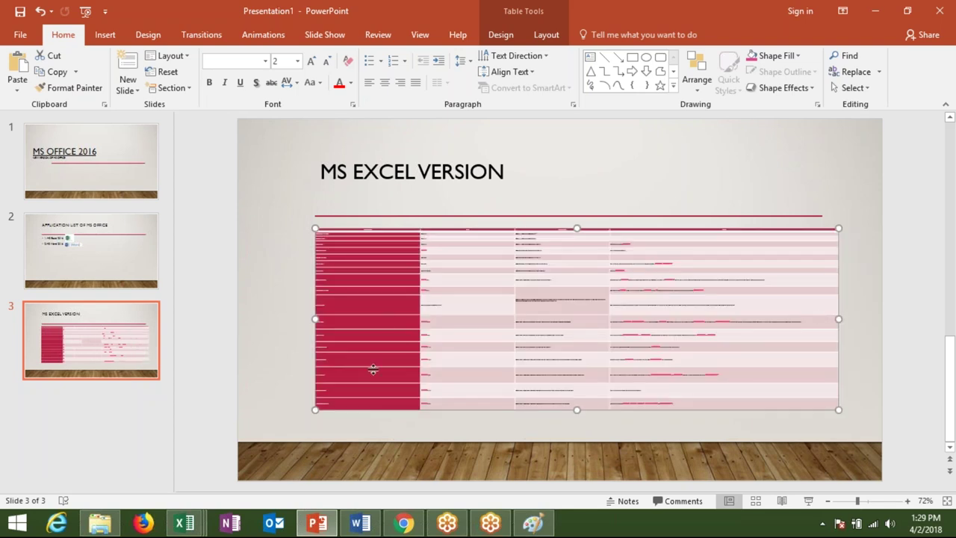
pyautogui.moveTo(315, 410); pyautogui.dragTo(316, 478)
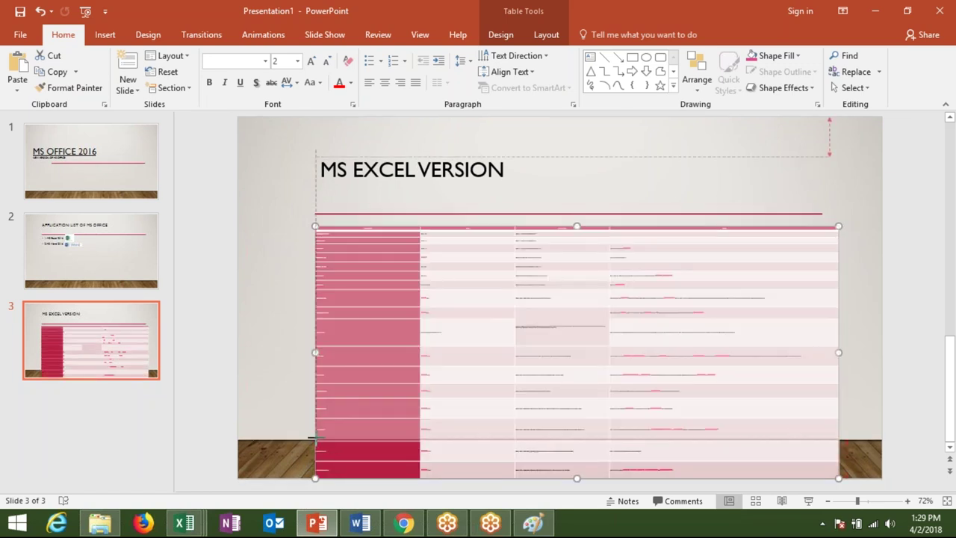
pyautogui.moveTo(316, 478); pyautogui.dragTo(315, 441)
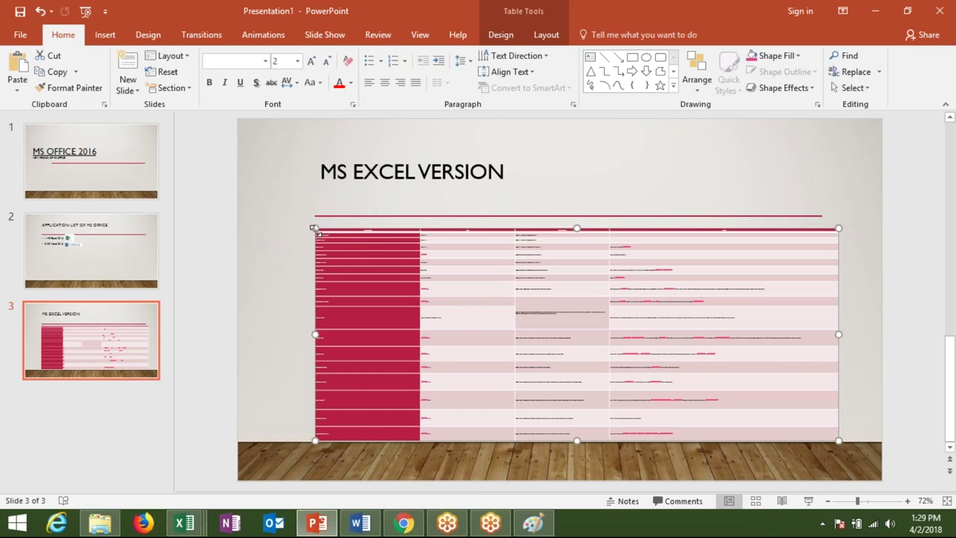
pyautogui.moveTo(316, 228); pyautogui.dragTo(314, 224)
pyautogui.click(264, 230)
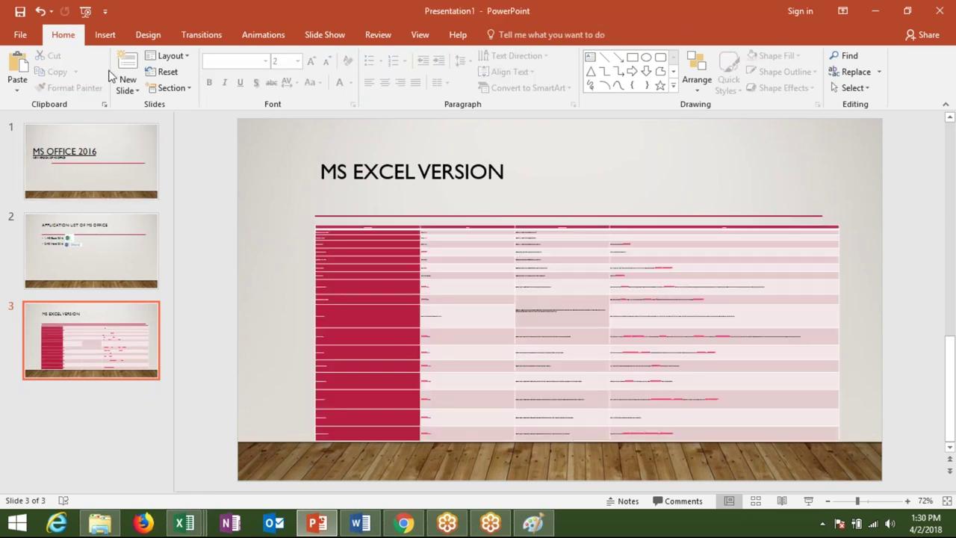
# - Run the slide show from the first slide through to slide 3, then exit it
pyautogui.click(85, 11)
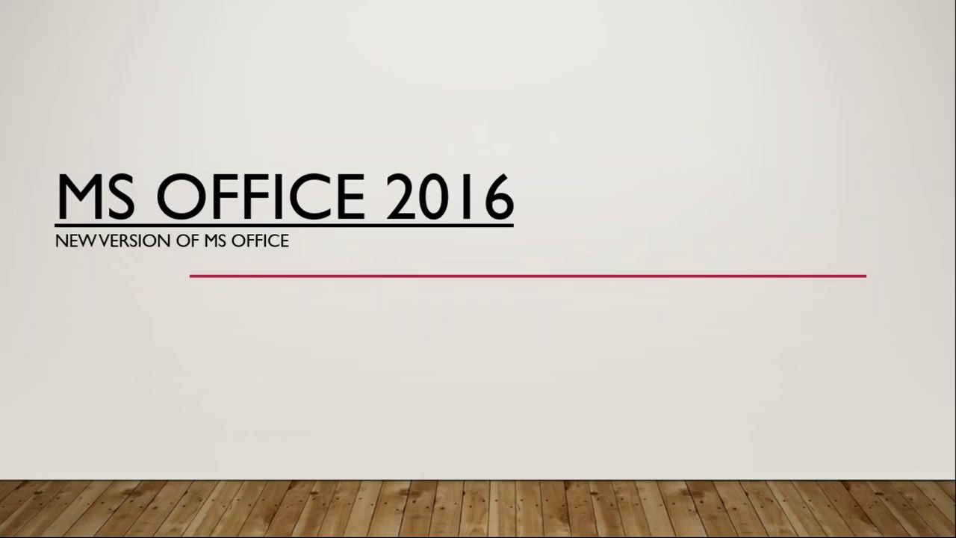
pyautogui.press('Right')
pyautogui.press('Right')
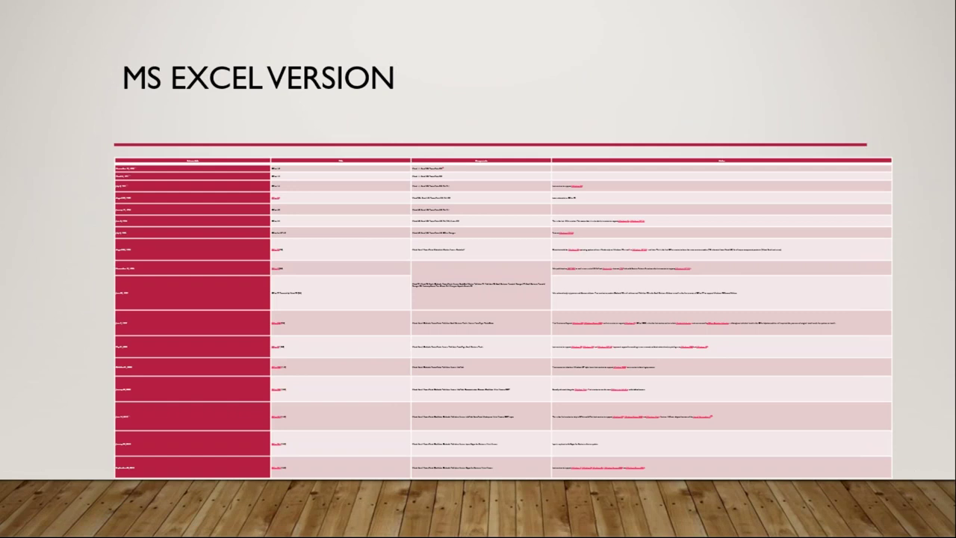
pyautogui.press('Escape')
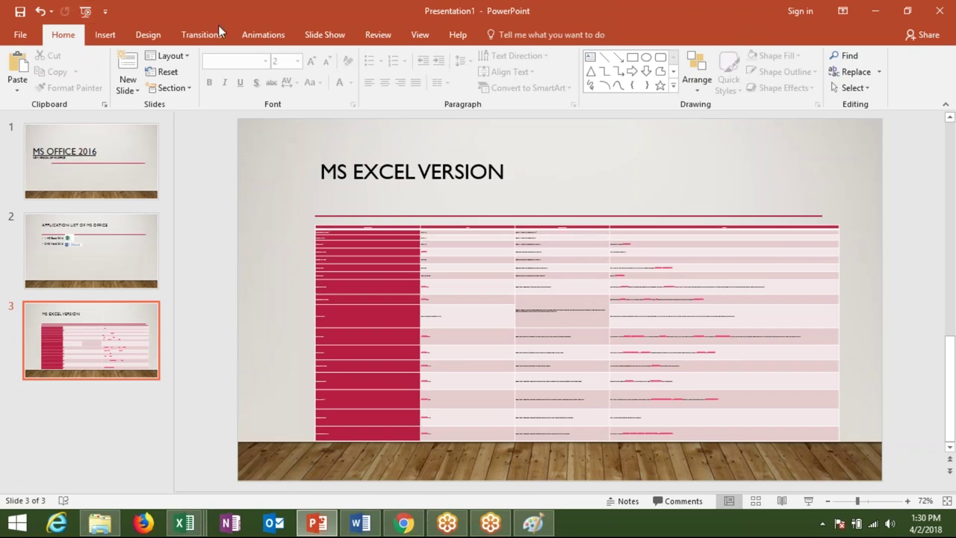
# - Delete the oversized table from slide 3, leaving only its title
pyautogui.click(359, 268)
pyautogui.press('Delete')
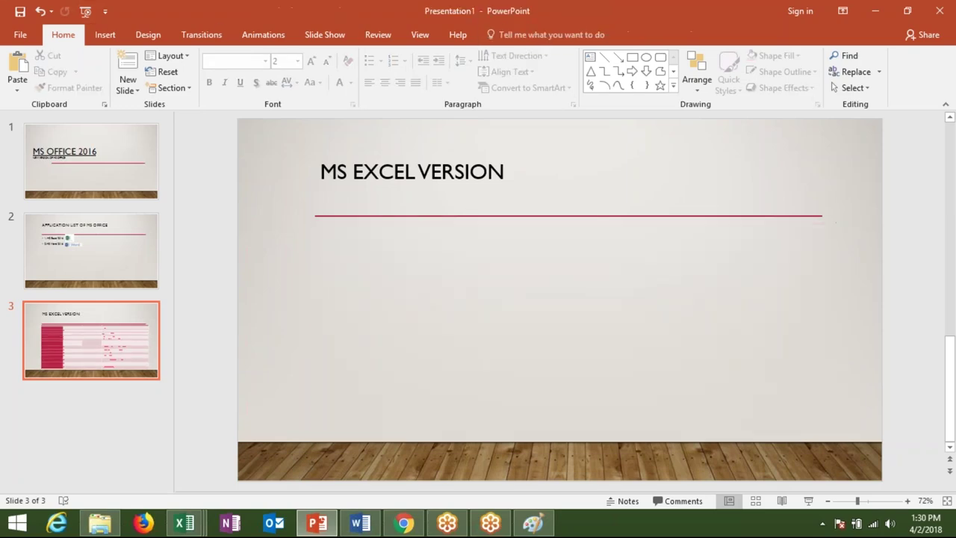
pyautogui.hotkey('alt', 'Tab')
# - Select the Word table's header through the January 17, 1994 row and paste it onto slide 3
pyautogui.scroll(-3, 338, 291)
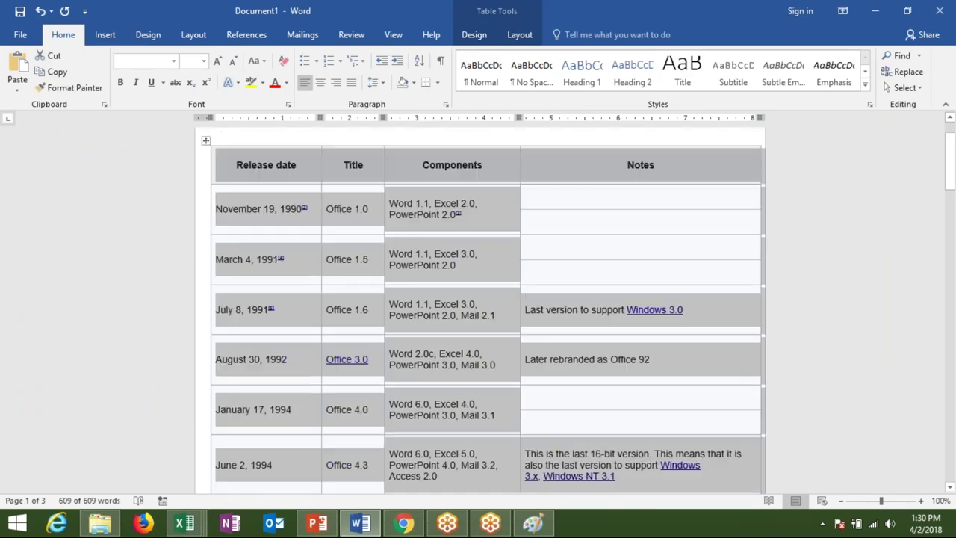
pyautogui.scroll(-2, 324, 301)
pyautogui.scroll(4, 320, 301)
pyautogui.scroll(1, 284, 263)
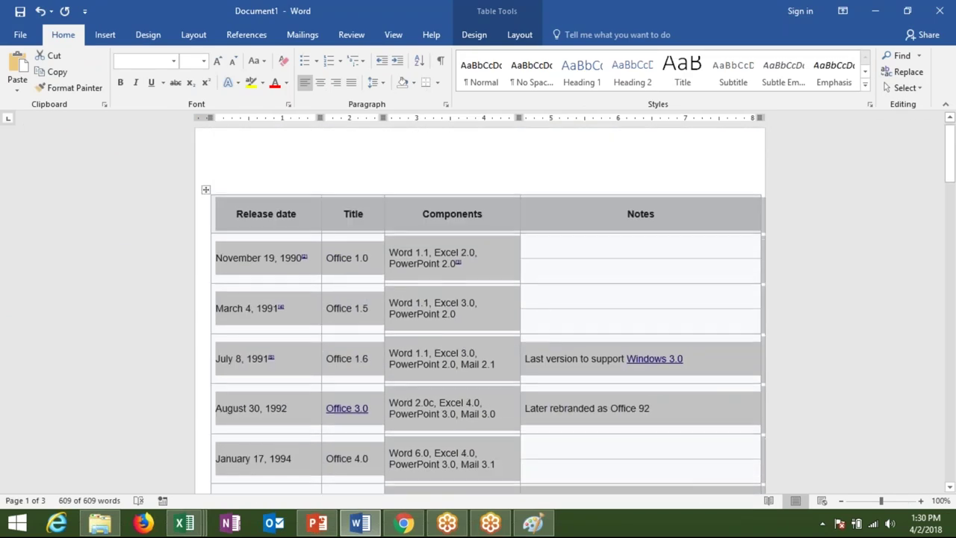
pyautogui.scroll(-3, 284, 263)
pyautogui.scroll(-10, 284, 263)
pyautogui.scroll(1, 283, 360)
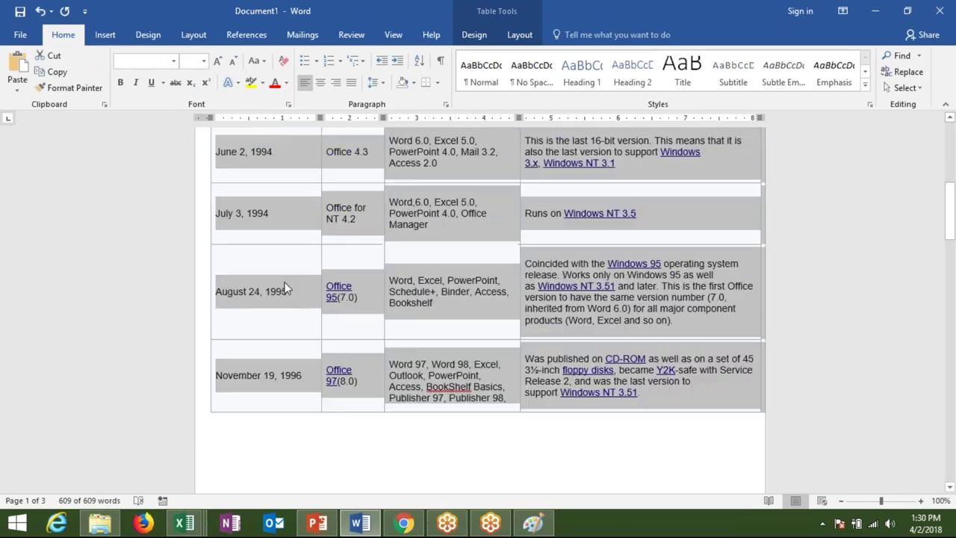
pyautogui.scroll(2, 283, 360)
pyautogui.scroll(7, 244, 320)
pyautogui.click(251, 269)
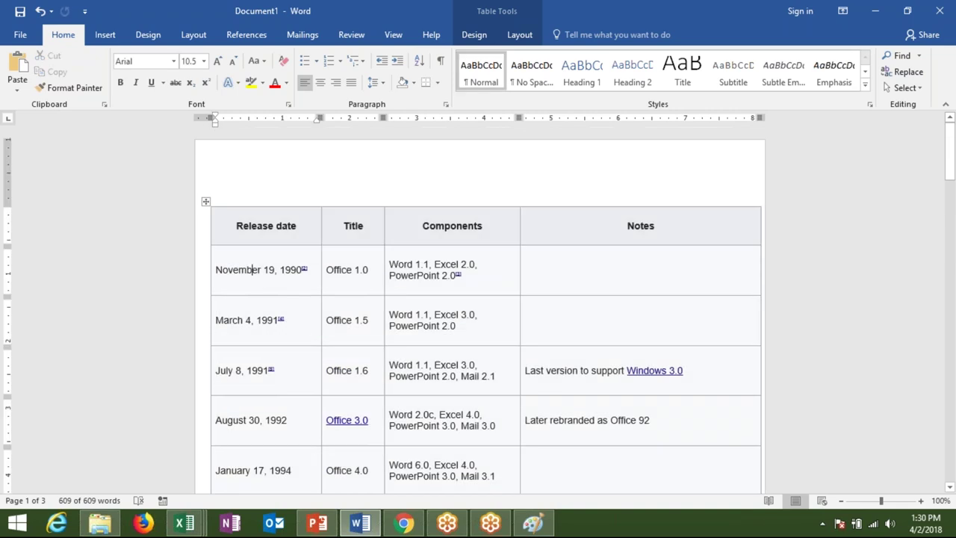
pyautogui.moveTo(221, 224)
pyautogui.mouseDown()
pyautogui.moveTo(398, 376)
pyautogui.moveTo(514, 440)
pyautogui.moveTo(672, 393)
pyautogui.mouseUp()
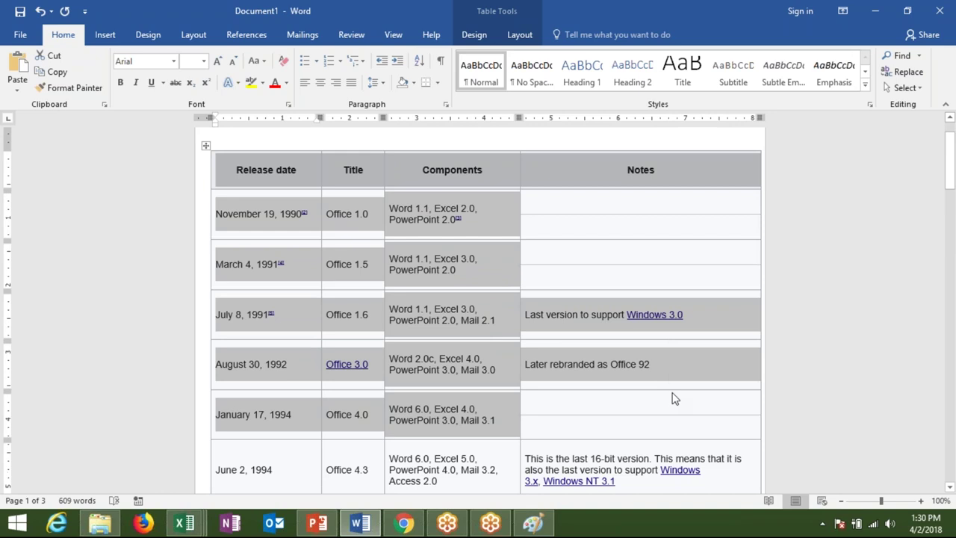
pyautogui.hotkey('ctrl', 'v')
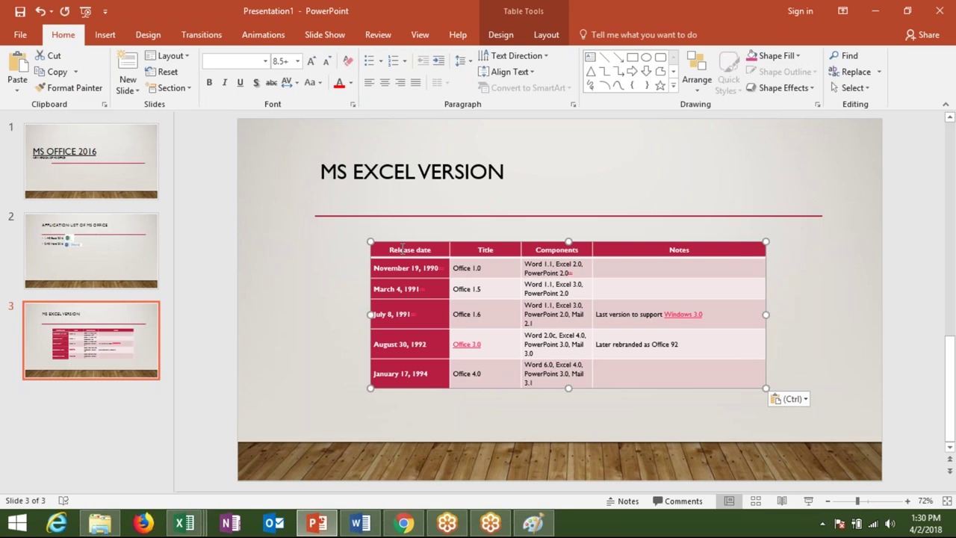
# - Duplicate the MS EXCEL VERSION slide 3 as a new slide 4
pyautogui.click(389, 248)
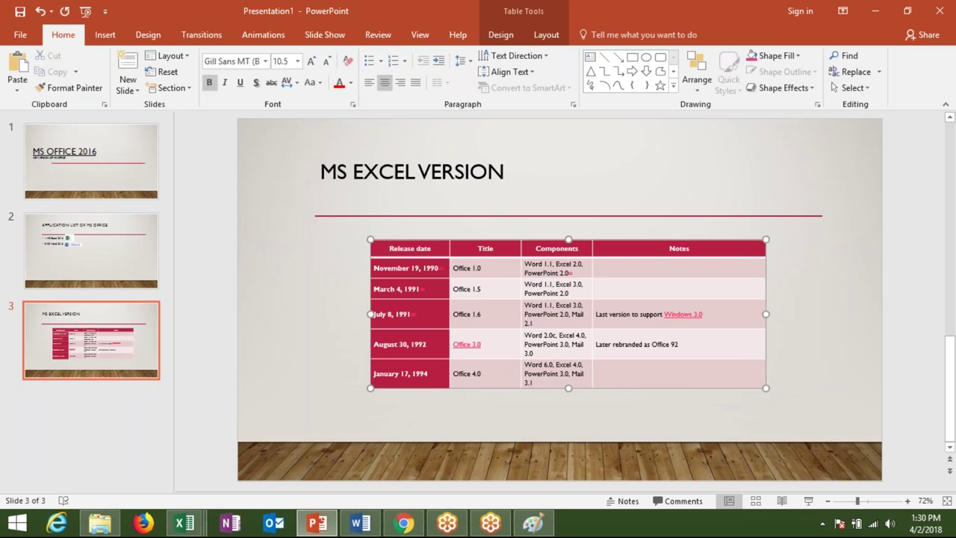
pyautogui.click(334, 272)
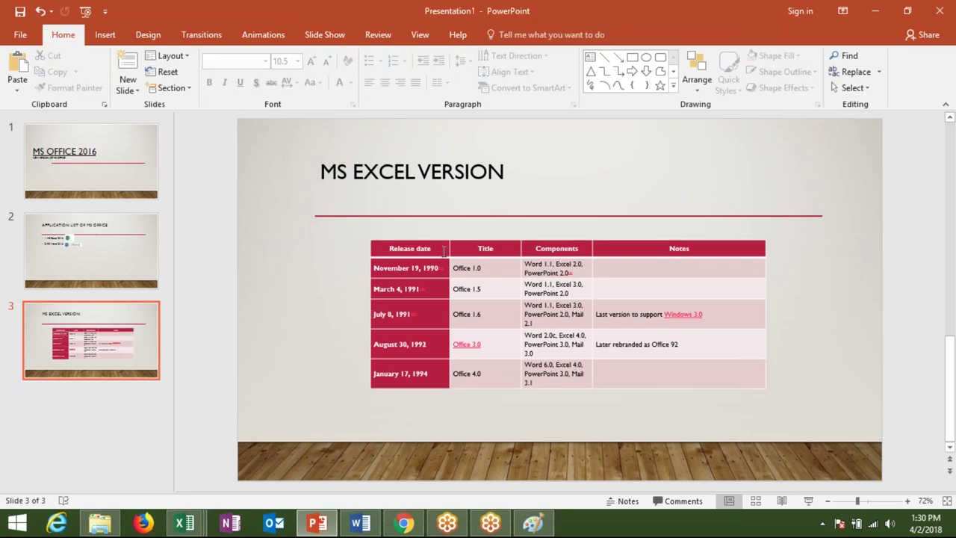
pyautogui.click(129, 310)
pyautogui.hotkey('ctrl', 'd')
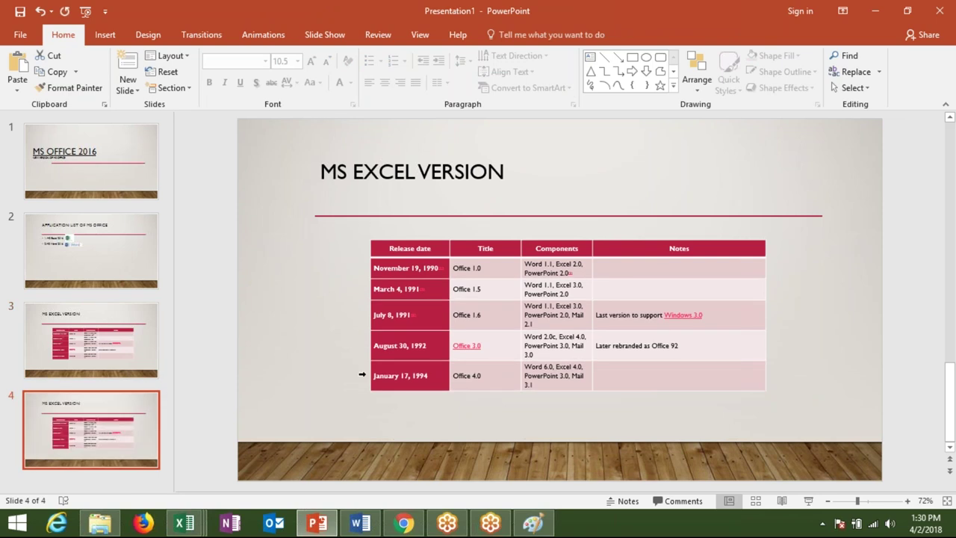
# - Delete the whole table from the duplicated slide 4
pyautogui.click(373, 375)
pyautogui.press('BackSpace')
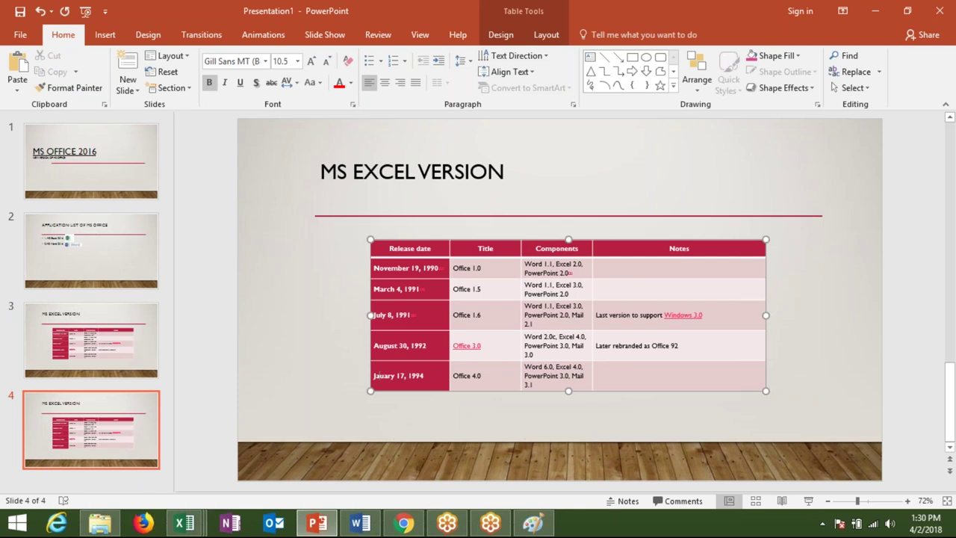
pyautogui.click(384, 239)
pyautogui.press('Delete')
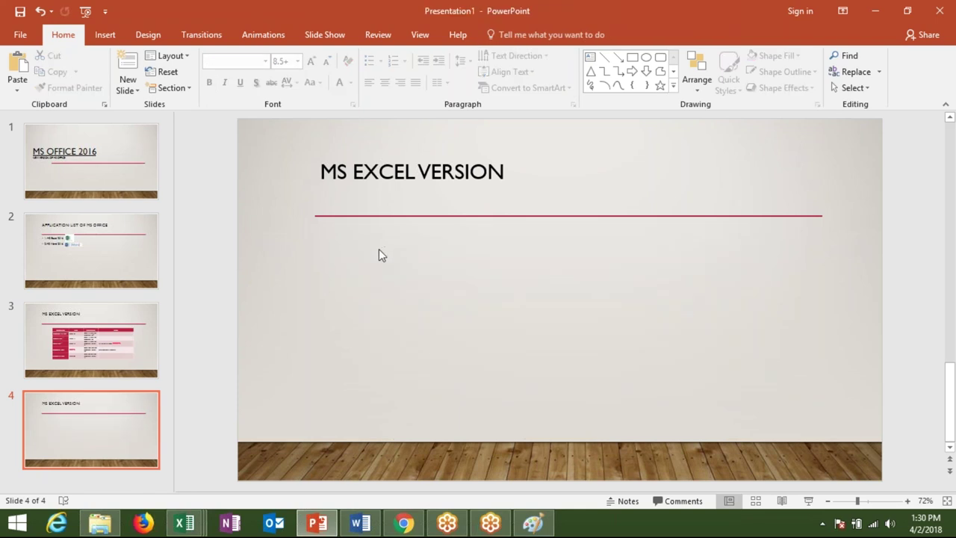
pyautogui.hotkey('alt', 'Tab')
# - Paste the Word rows from June 2, 1994 through November 19, 1996 onto slide 4
pyautogui.scroll(-1, 222, 343)
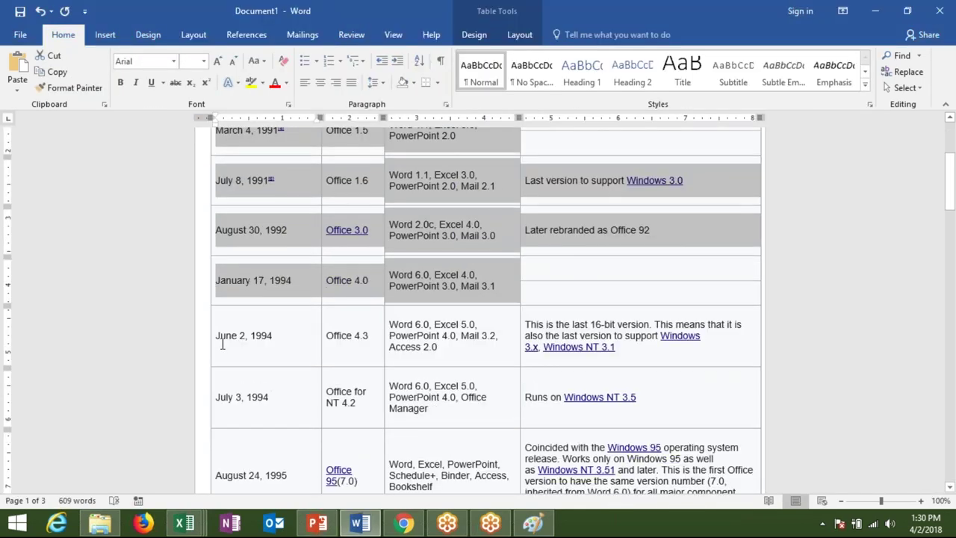
pyautogui.moveTo(222, 344)
pyautogui.mouseDown()
pyautogui.moveTo(277, 399)
pyautogui.moveTo(343, 433)
pyautogui.moveTo(554, 497)
pyautogui.moveTo(572, 455)
pyautogui.moveTo(546, 213)
pyautogui.mouseUp()
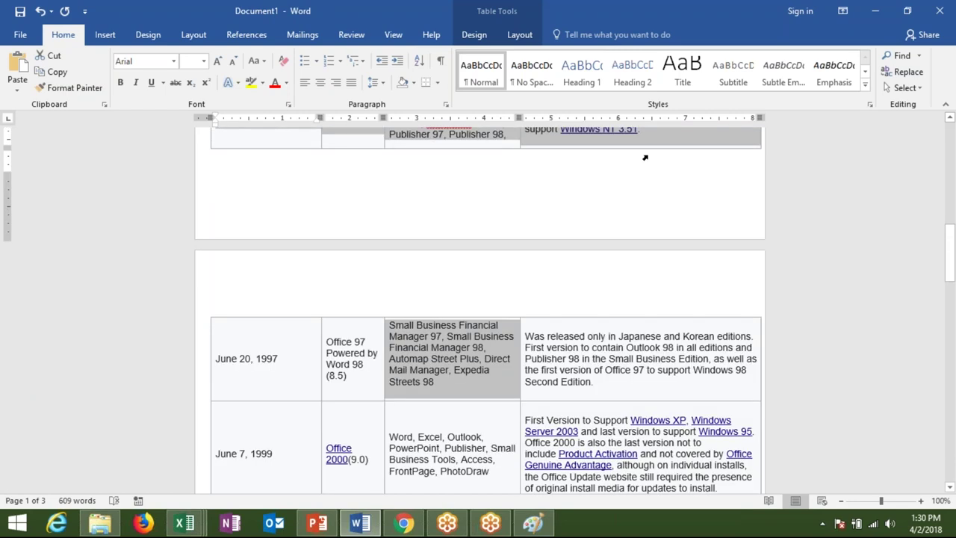
pyautogui.moveTo(591, 165); pyautogui.dragTo(684, 153)
pyautogui.scroll(-1, 654, 187)
pyautogui.scroll(-3, 654, 187)
pyautogui.scroll(-2, 654, 187)
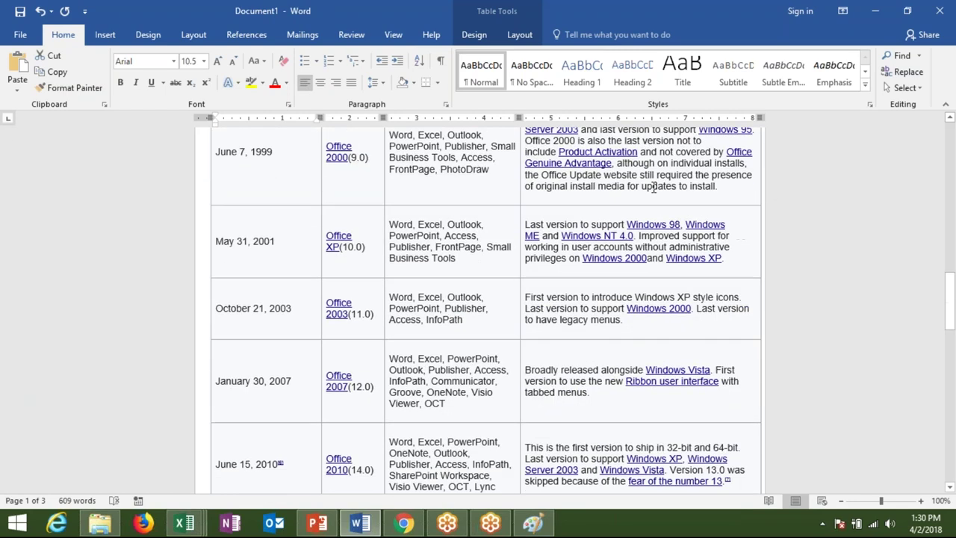
pyautogui.scroll(-3, 653, 186)
pyautogui.scroll(-3, 648, 356)
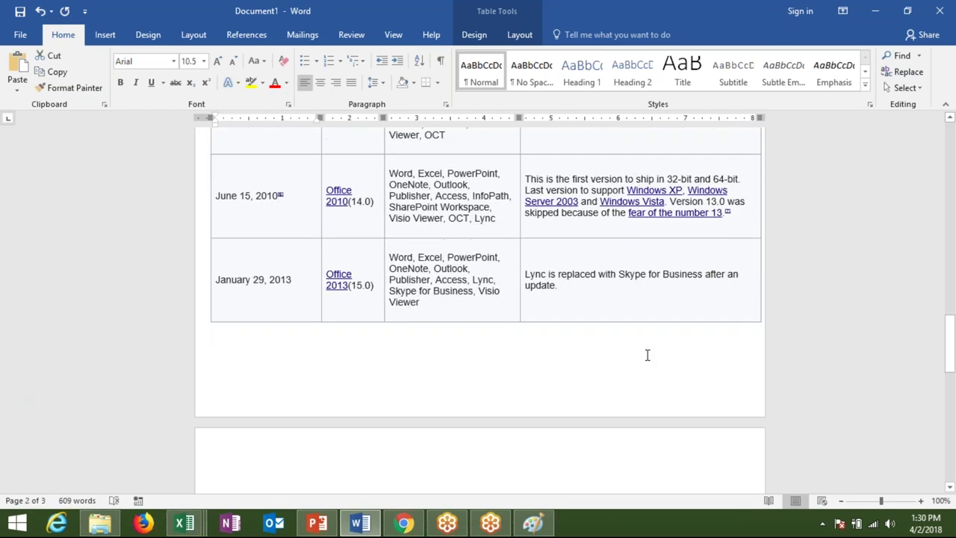
pyautogui.hotkey('alt', 'Tab')
pyautogui.hotkey('ctrl', 'v')
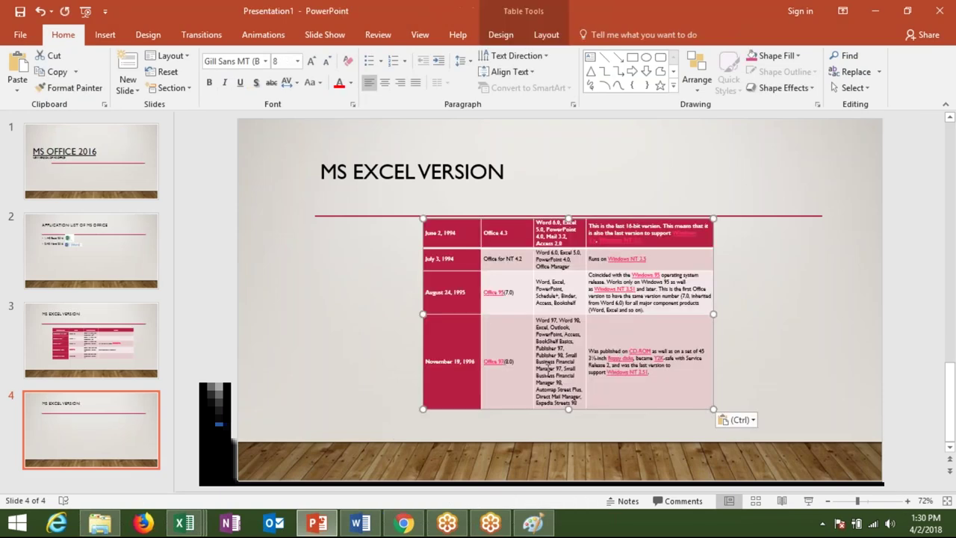
# - Move slide 4's table below the title, widen it rightward, then return to slide 1
pyautogui.moveTo(460, 210)
pyautogui.mouseDown()
pyautogui.moveTo(452, 229)
pyautogui.moveTo(315, 231)
pyautogui.mouseUp()
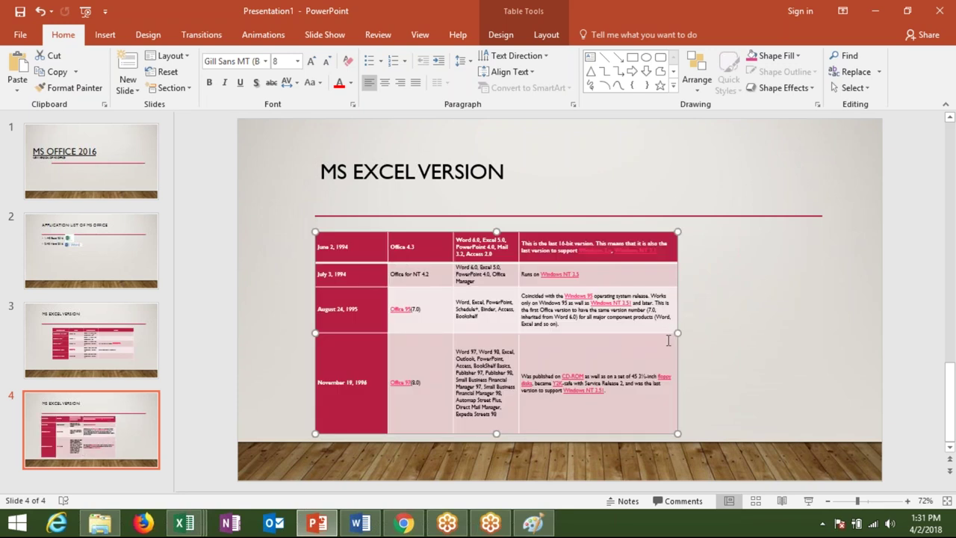
pyautogui.moveTo(677, 337); pyautogui.dragTo(755, 342)
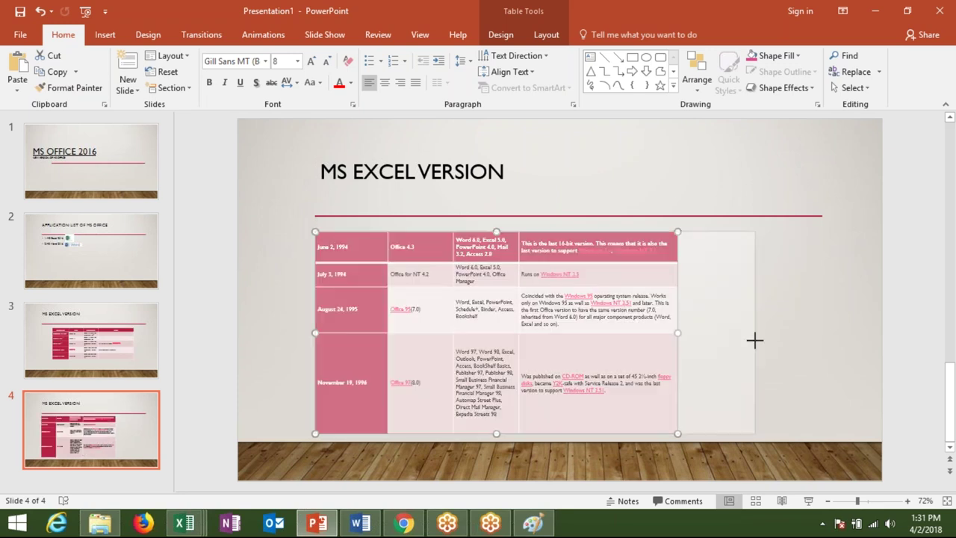
pyautogui.press('Home')
pyautogui.press('pagedown')
pyautogui.press('pagedown')
pyautogui.press('pageup')
pyautogui.press('pageup')
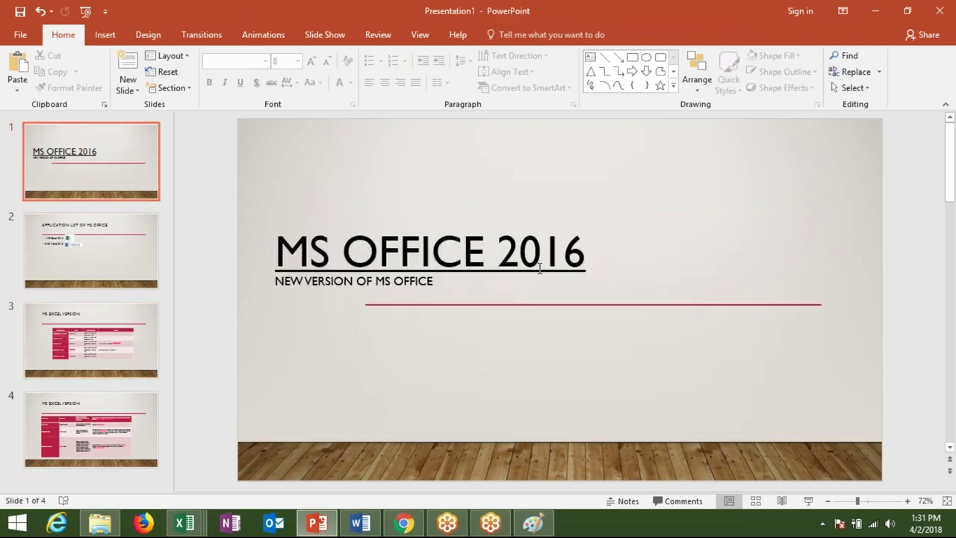
pyautogui.press('pagedown')
pyautogui.press('pagedown')
pyautogui.press('pagedown')
pyautogui.press('Home')
# - In a new Excel sheet, enter headers Sr., Name, City and Amt starting at A2
pyautogui.click(192, 526)
pyautogui.click(124, 444)
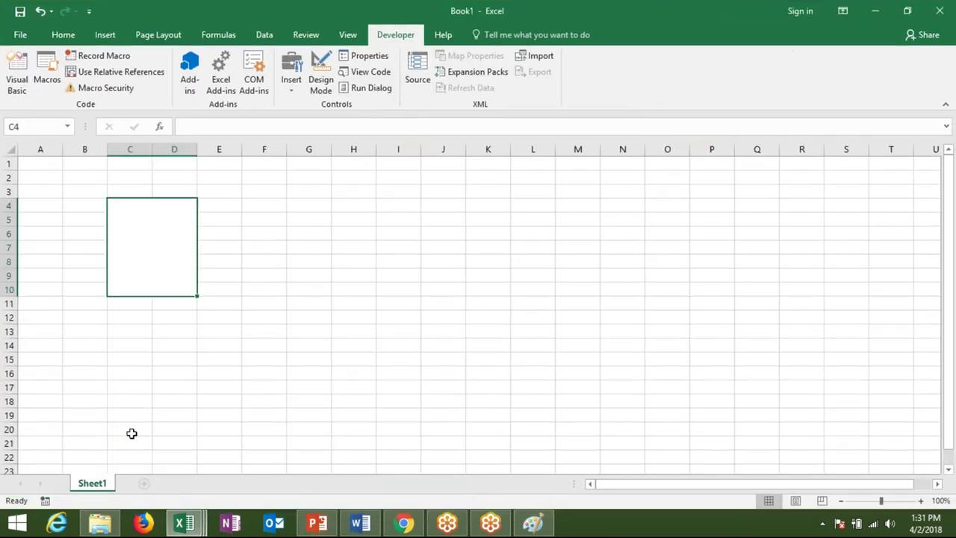
pyautogui.click(144, 484)
pyautogui.click(35, 180)
pyautogui.write('Sr.')
pyautogui.press('Tab')
pyautogui.write('Name')
pyautogui.press('Tab')
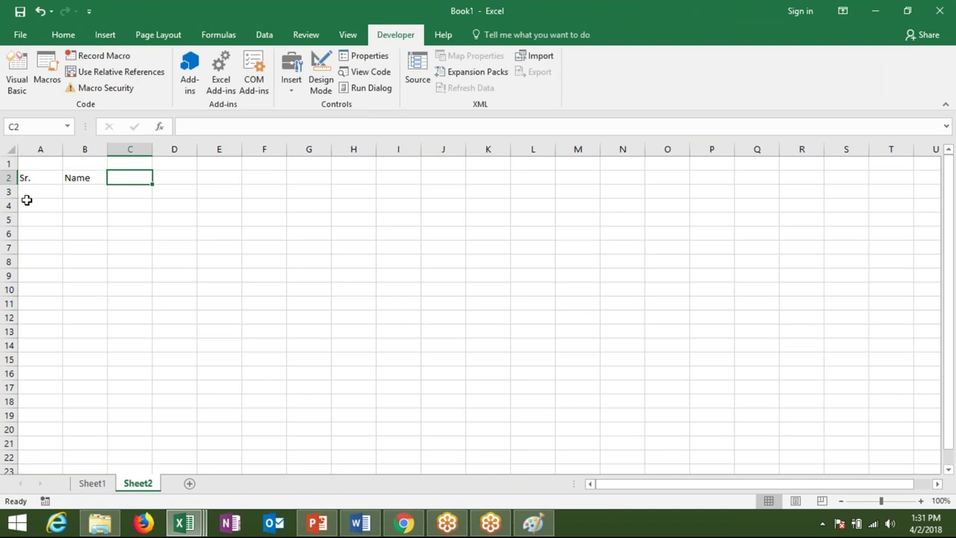
pyautogui.write('City')
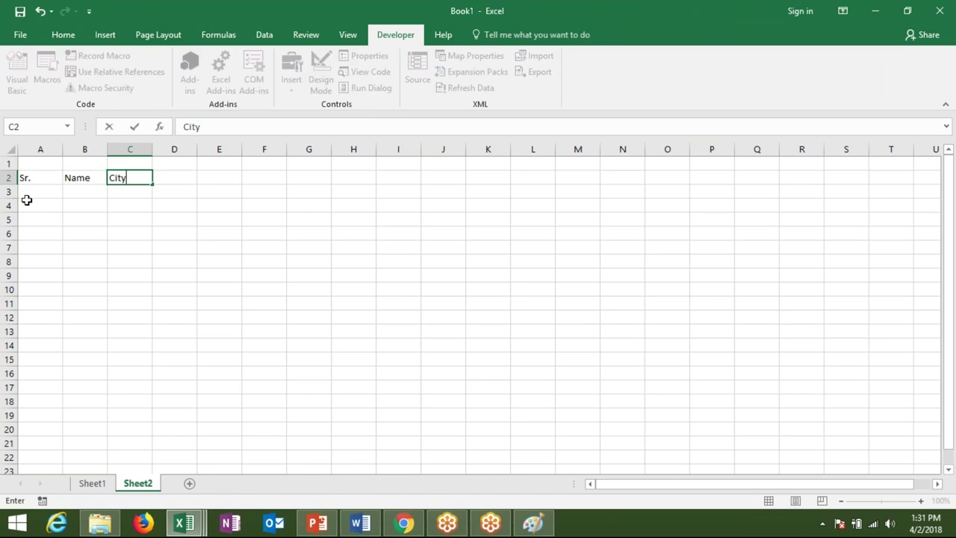
pyautogui.press('Tab')
pyautogui.write('Amto')
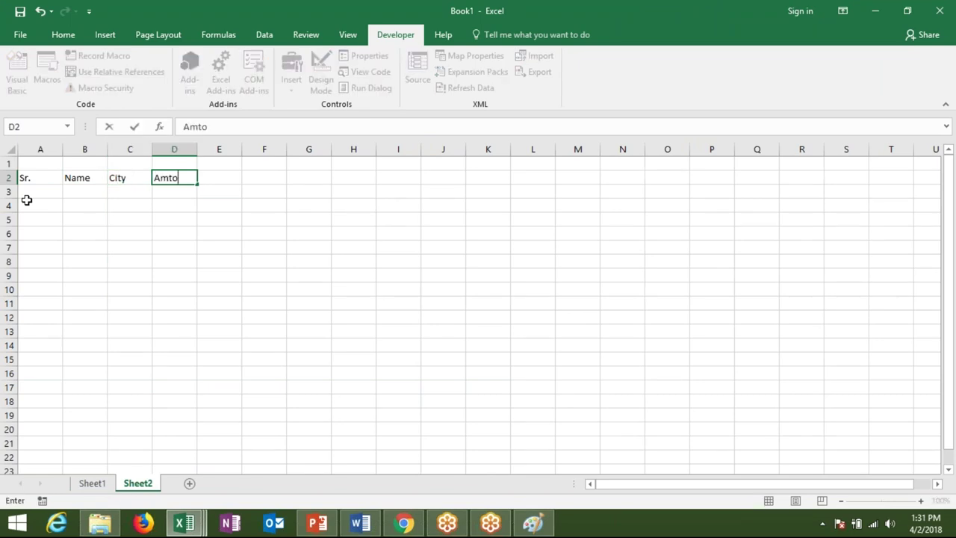
pyautogui.press('BackSpace')
# - Enter the first row: 1, Puja, Delhi, 6524
pyautogui.write('1')
pyautogui.press('Tab')
pyautogui.write('Puja')
pyautogui.press('Tab')
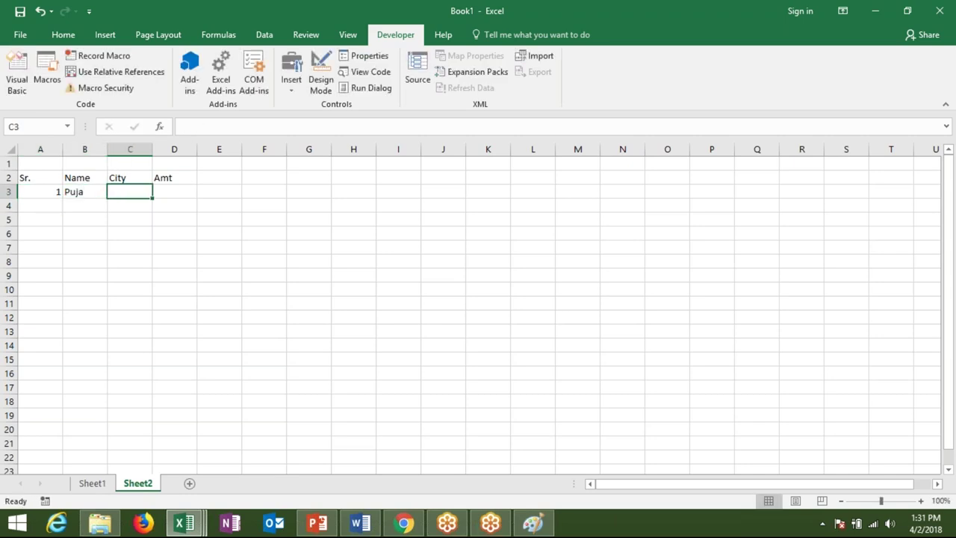
pyautogui.write('Delhi')
pyautogui.press('Tab')
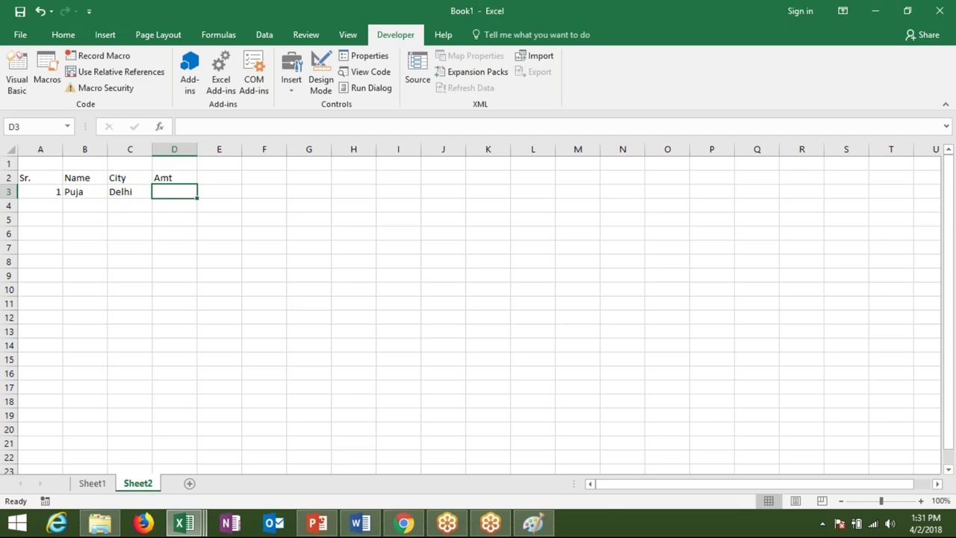
pyautogui.write('6524')
pyautogui.press('Tab')
pyautogui.press('Return')
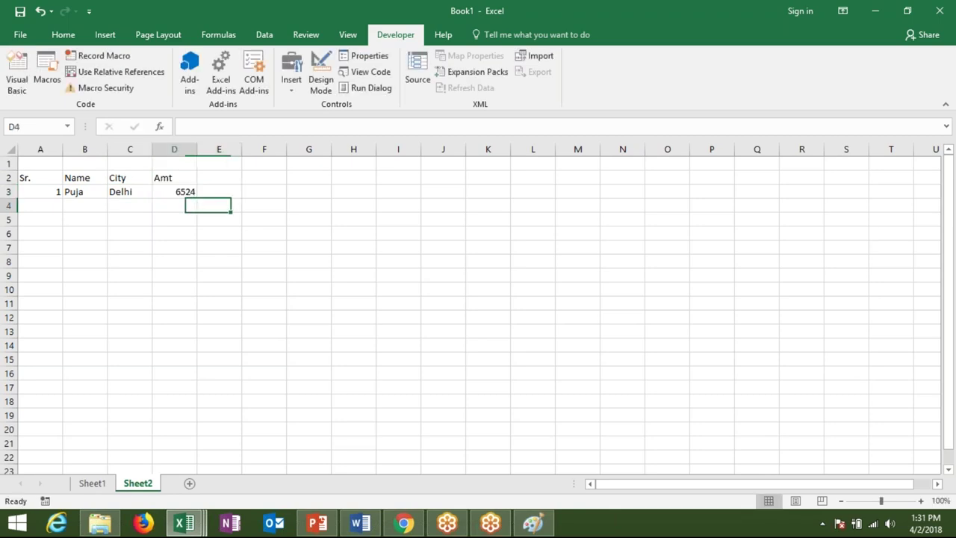
# - Enter the second row: 2, Om, Delhi, 6254
pyautogui.click(40, 205)
pyautogui.write('2')
pyautogui.press('Tab')
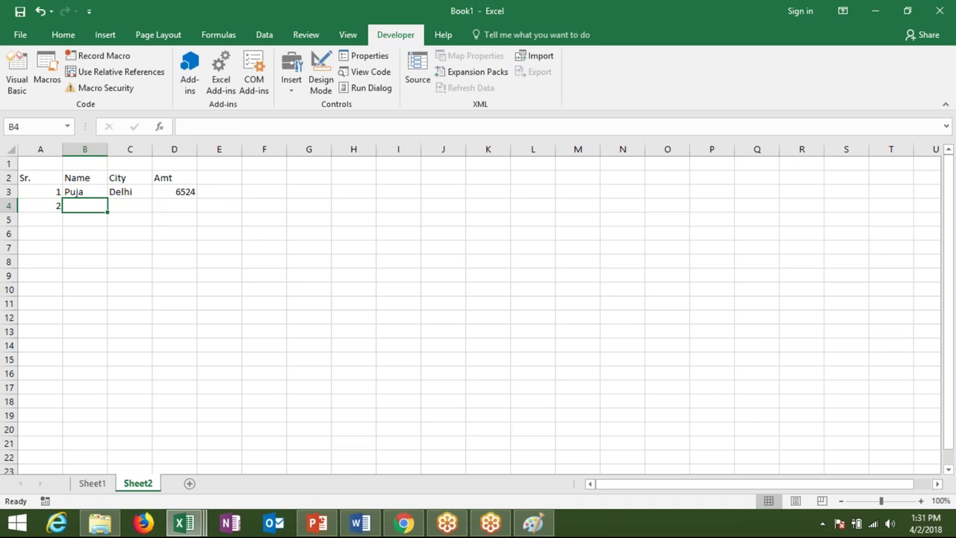
pyautogui.write('Om')
pyautogui.press('Tab')
pyautogui.write('Delhi')
pyautogui.press('Tab')
pyautogui.write('625')
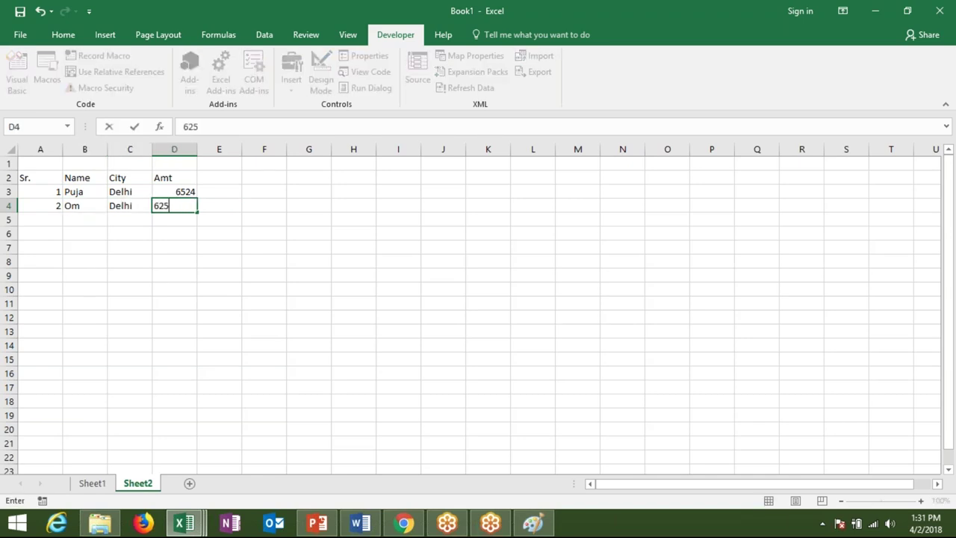
pyautogui.write('4')
pyautogui.press('Tab')
pyautogui.press('Return')
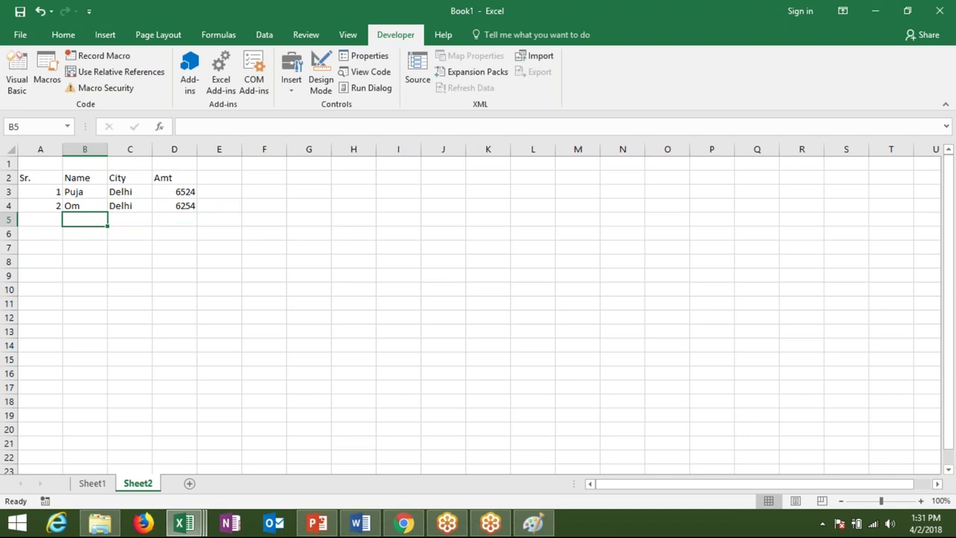
# - Enter the third row: 3, Kavita, Pune, 8542
pyautogui.click(40, 219)
pyautogui.write('3')
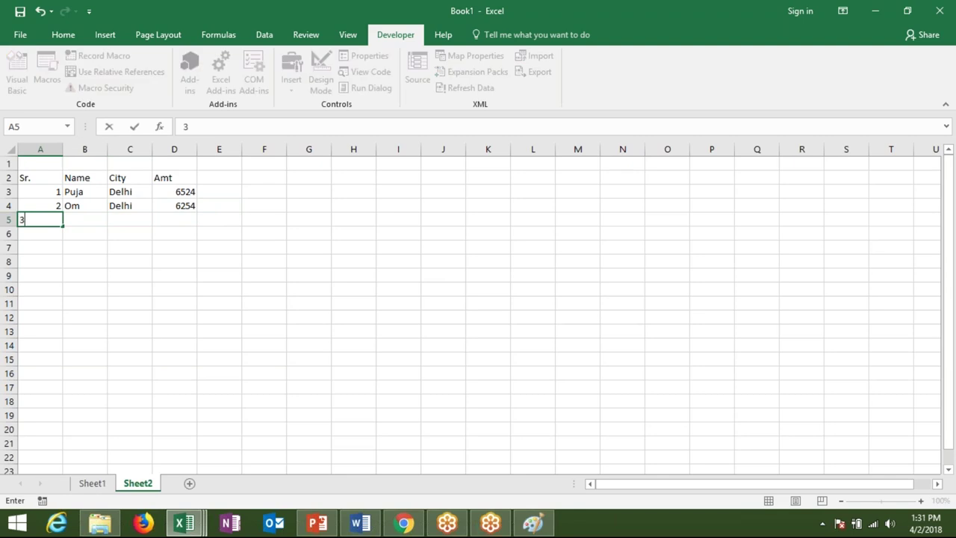
pyautogui.press('Tab')
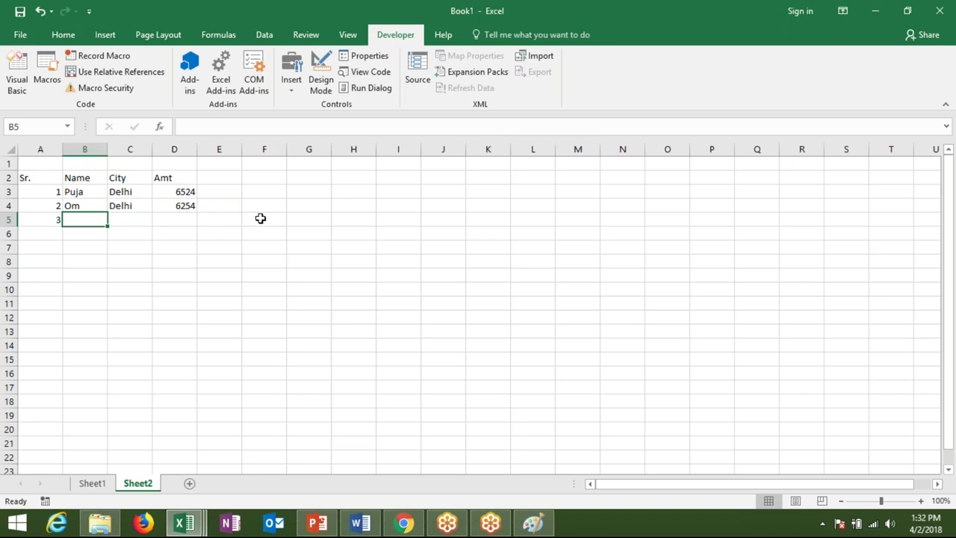
pyautogui.press('Return')
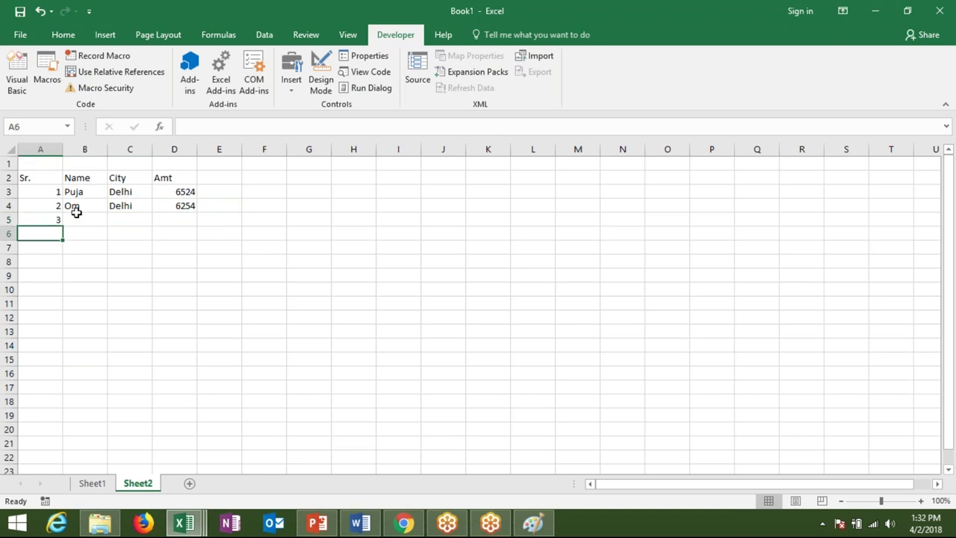
pyautogui.click(92, 221)
pyautogui.write('Kavita')
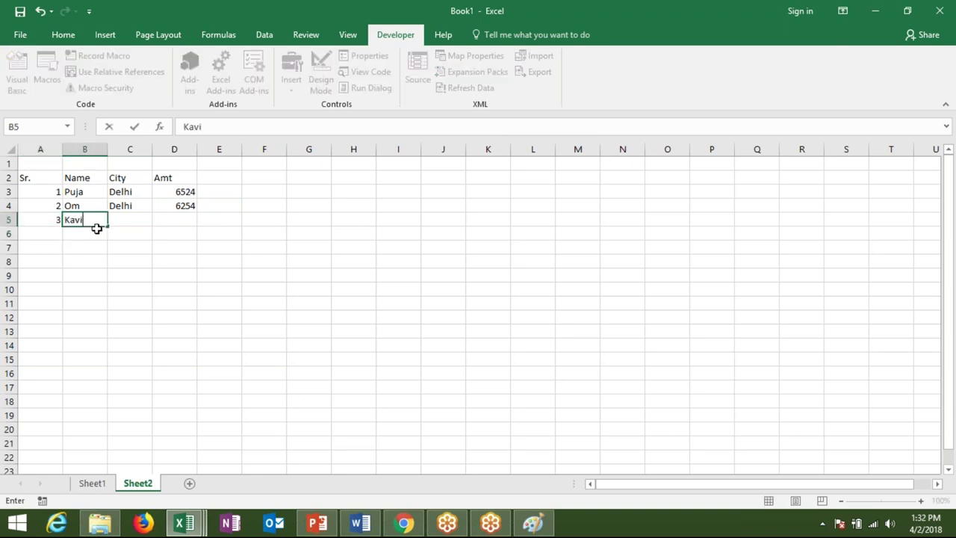
pyautogui.press('Tab')
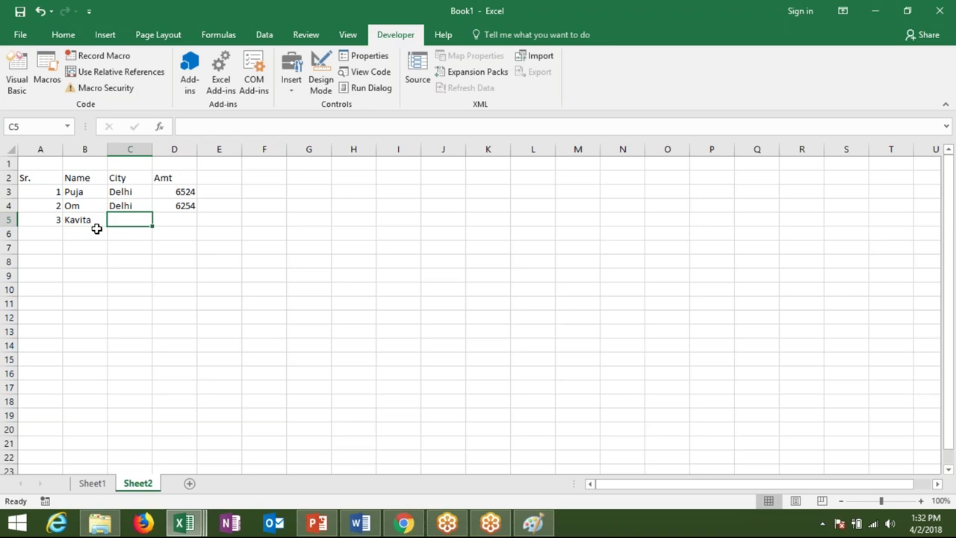
pyautogui.write('Pune')
pyautogui.press('Tab')
pyautogui.write('854')
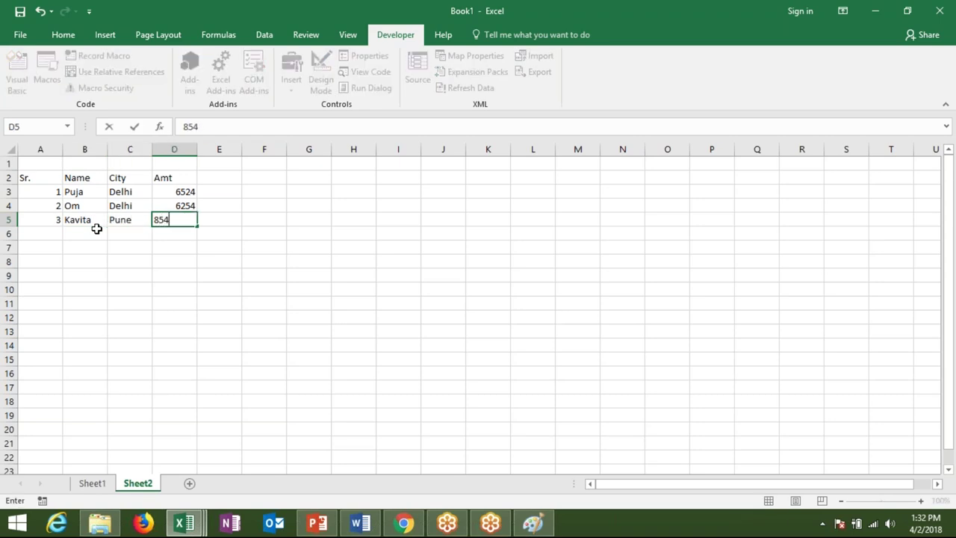
pyautogui.write('2')
pyautogui.press('Return')
# - Enter the next row: 5, Uday, Indore, 9654, discarding a mistaken 9856
pyautogui.press('Left')
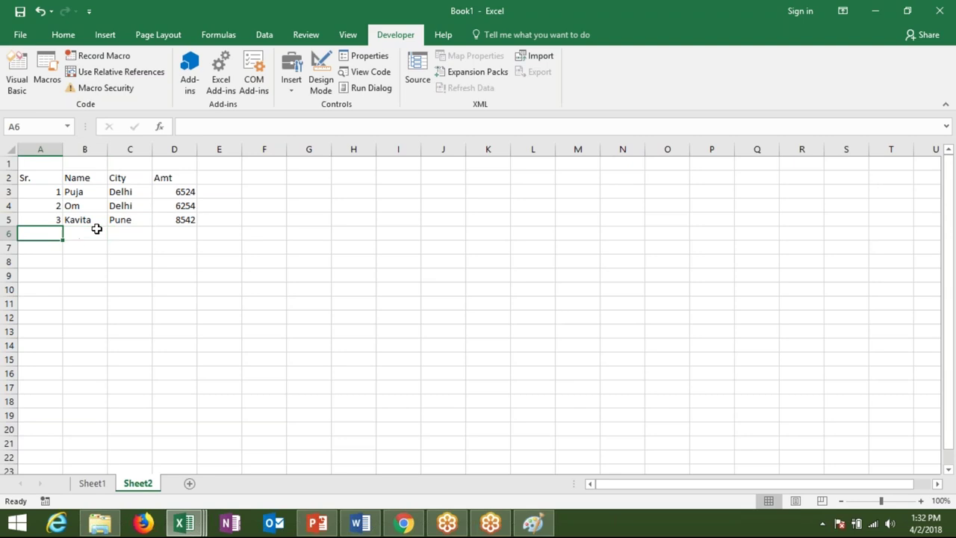
pyautogui.write('5')
pyautogui.press('Tab')
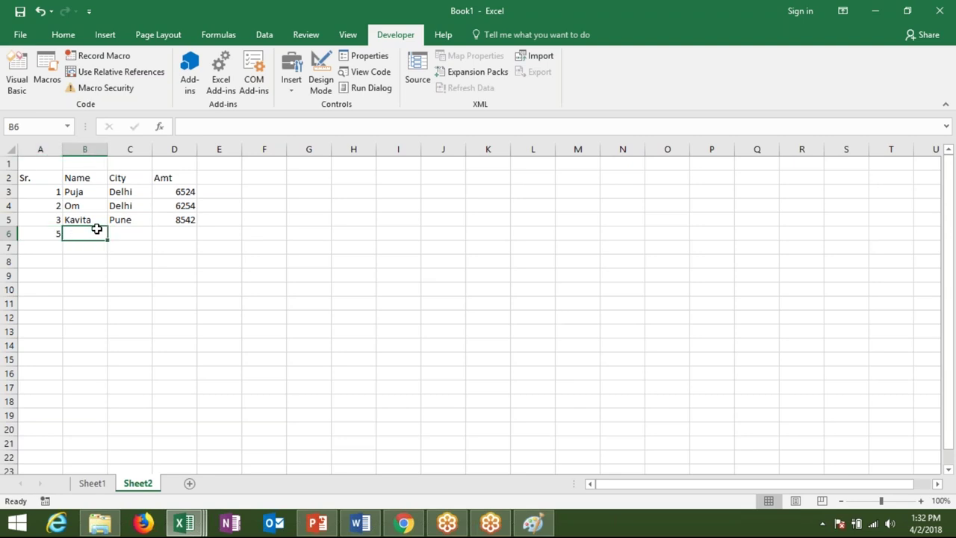
pyautogui.write('Uday')
pyautogui.press('Tab')
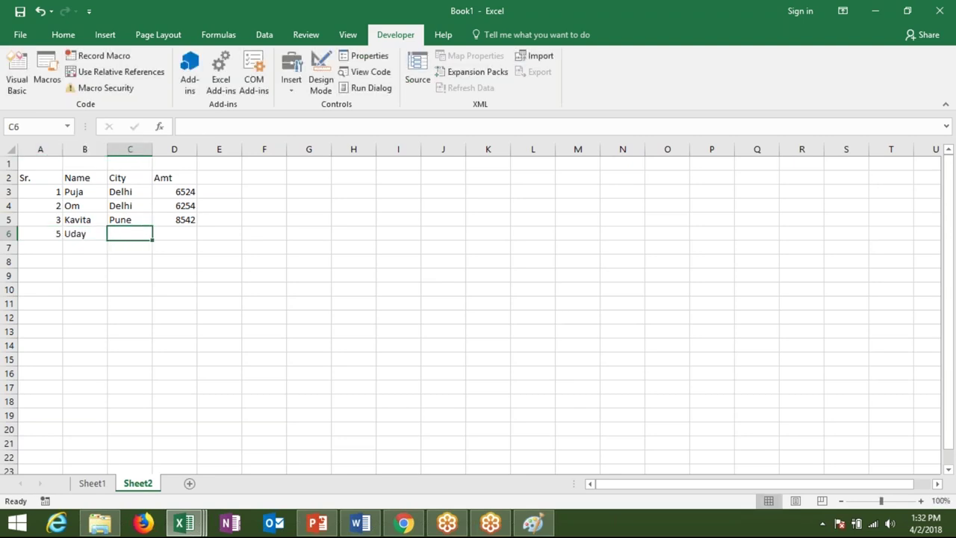
pyautogui.write('9856')
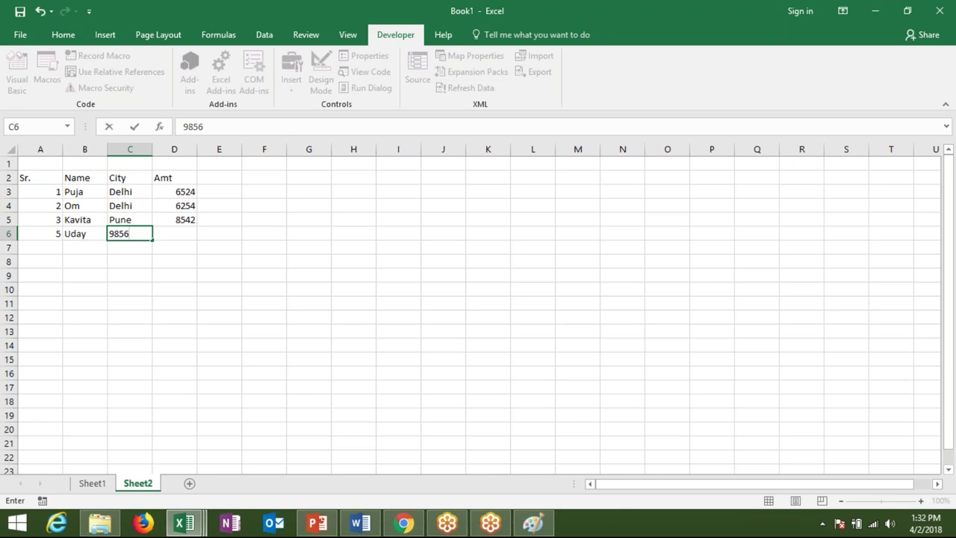
pyautogui.press('Escape')
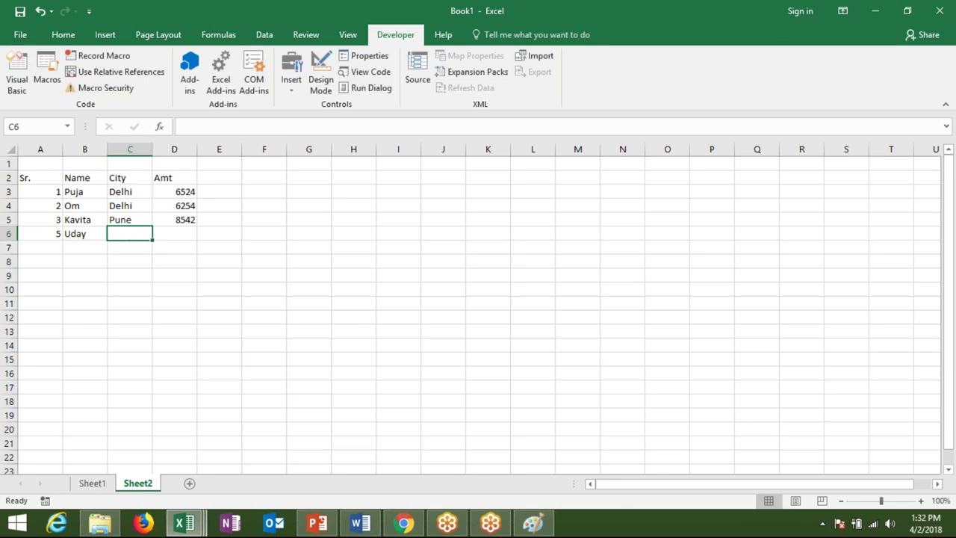
pyautogui.write('Indore')
pyautogui.press('Tab')
pyautogui.write('9654')
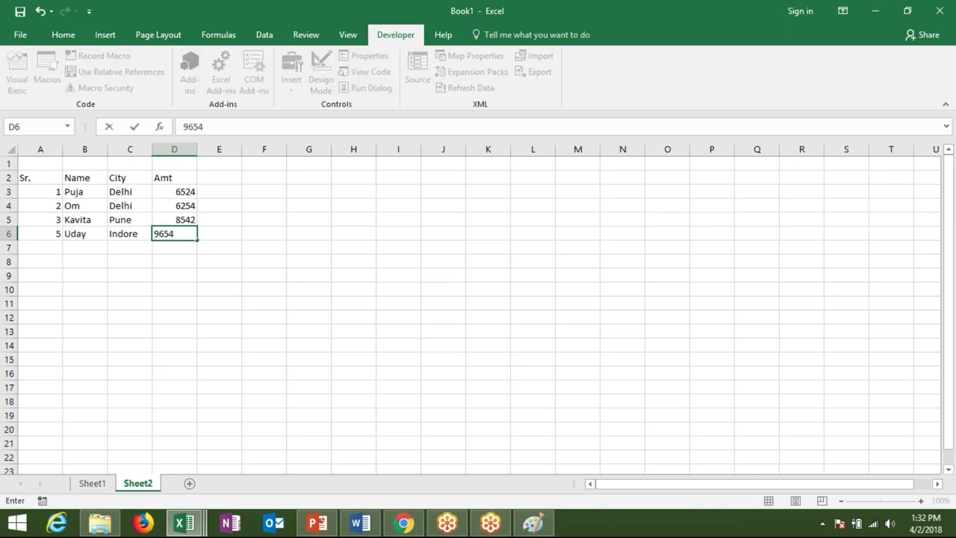
pyautogui.press('Return')
# - Apply All Borders to the A2:D6 table, copy it, and return to PowerPoint
pyautogui.moveTo(23, 178)
pyautogui.mouseDown()
pyautogui.moveTo(111, 203)
pyautogui.moveTo(218, 257)
pyautogui.moveTo(183, 234)
pyautogui.mouseUp()
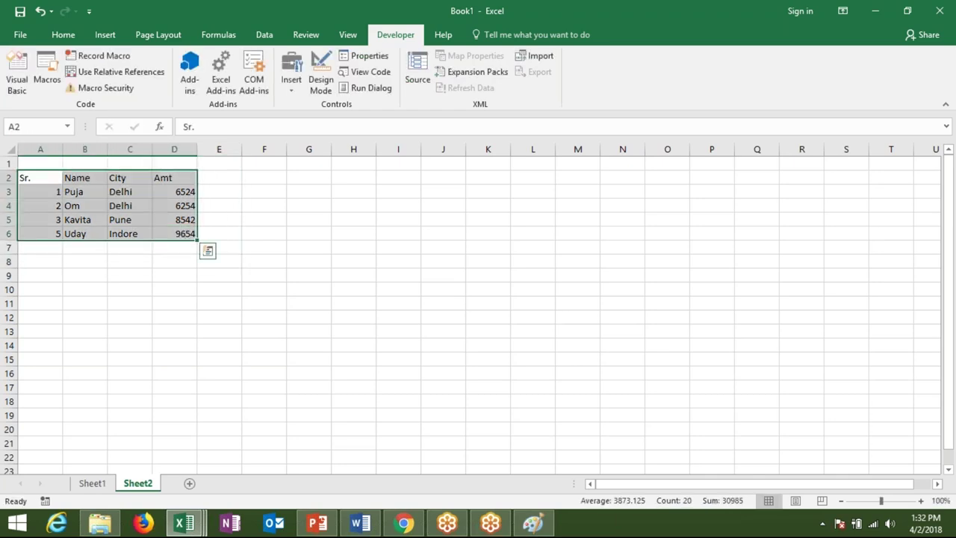
pyautogui.click(64, 35)
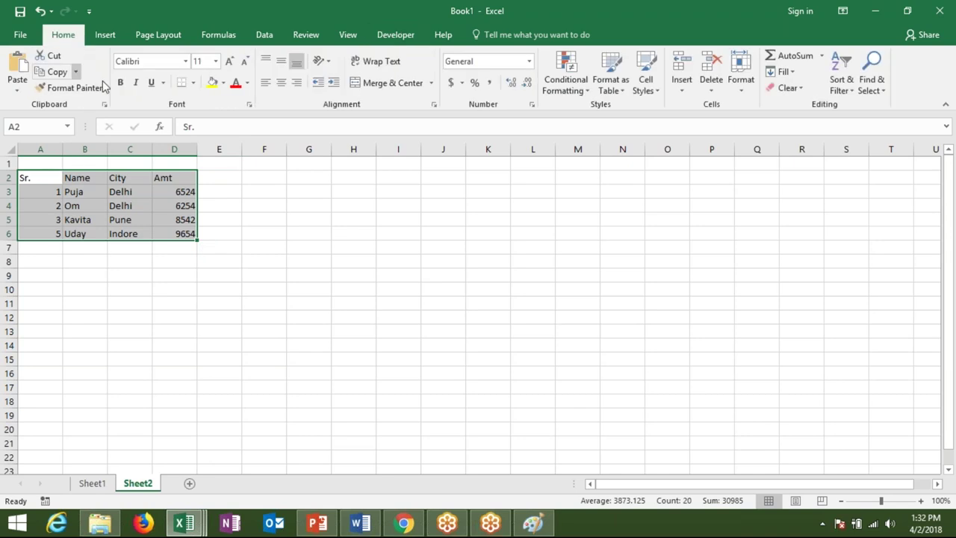
pyautogui.click(193, 84)
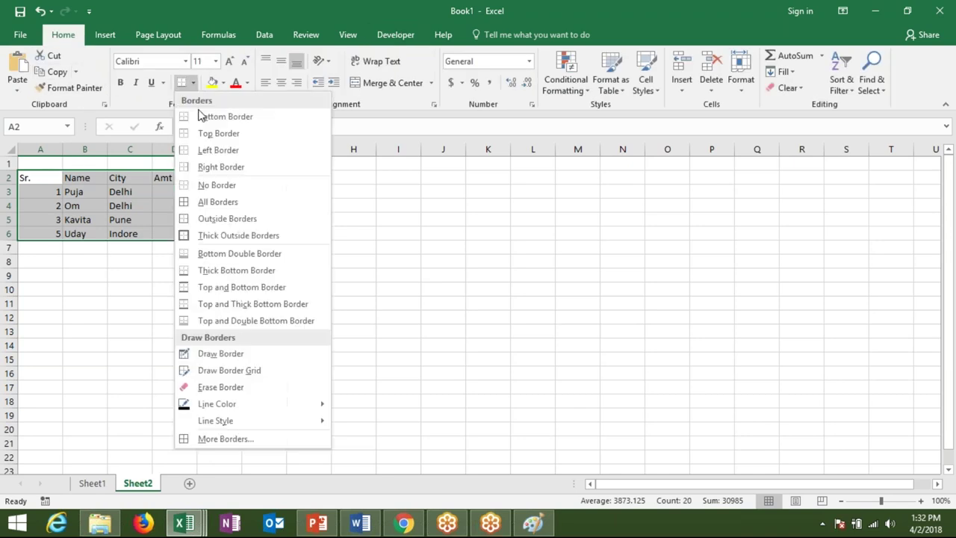
pyautogui.click(191, 203)
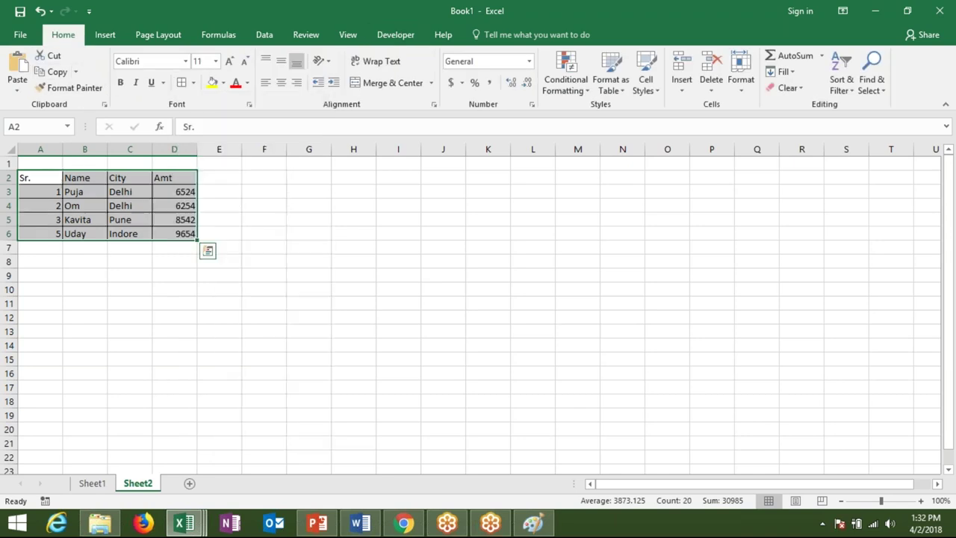
pyautogui.click(280, 87)
pyautogui.click(279, 88)
pyautogui.hotkey('ctrl', 'c')
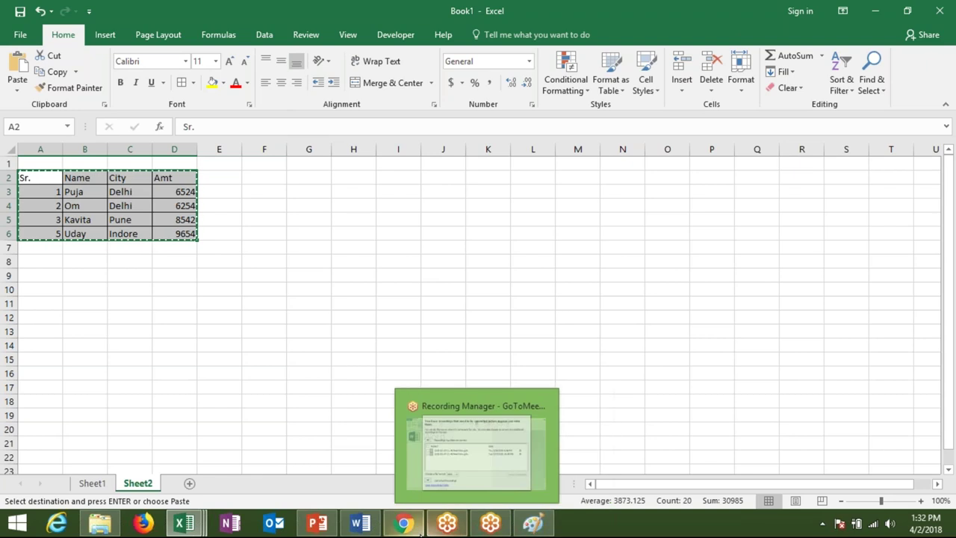
pyautogui.click(313, 525)
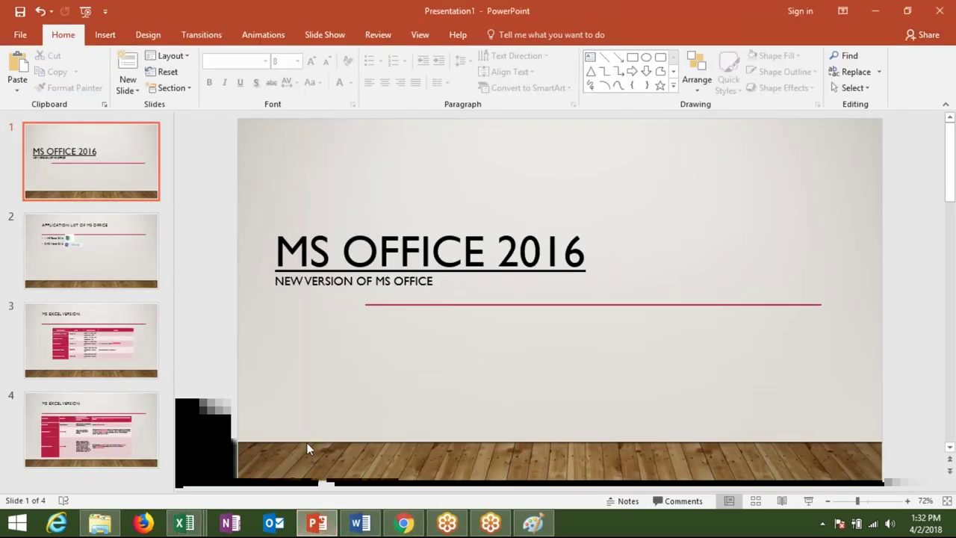
# - Add a blank slide 5, paste the Excel table, and drag it to the top-left corner
pyautogui.scroll(-3, 306, 444)
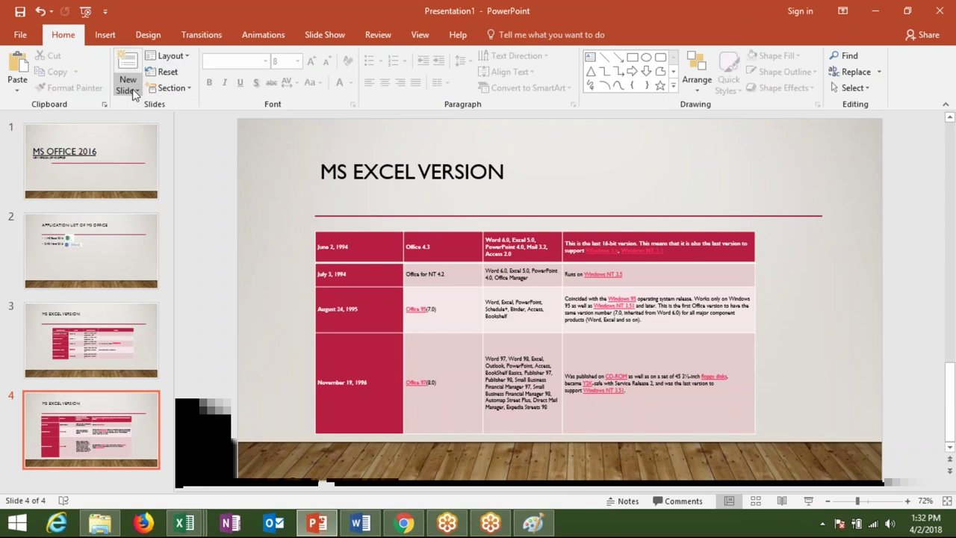
pyautogui.click(133, 91)
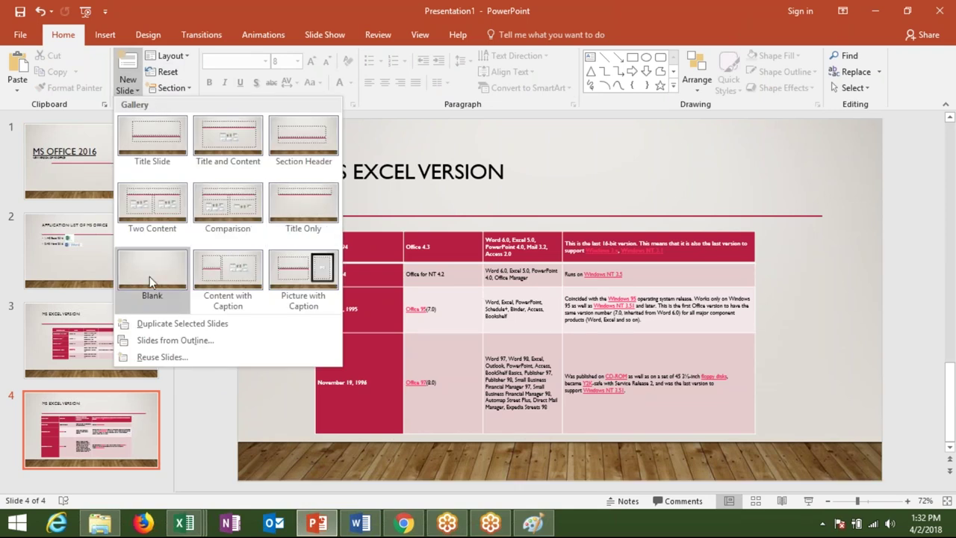
pyautogui.click(149, 276)
pyautogui.hotkey('ctrl', 'v')
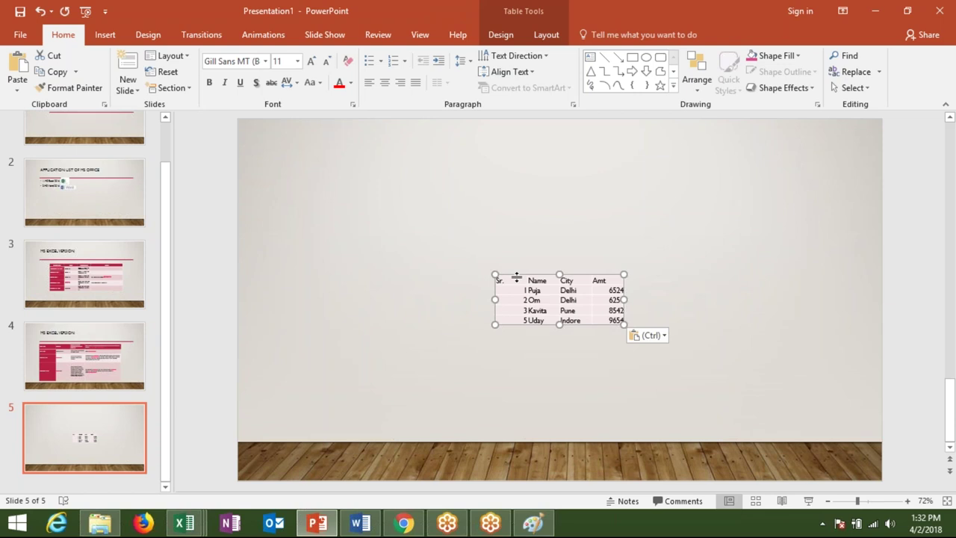
pyautogui.moveTo(516, 277); pyautogui.dragTo(282, 132)
pyautogui.press('Escape')
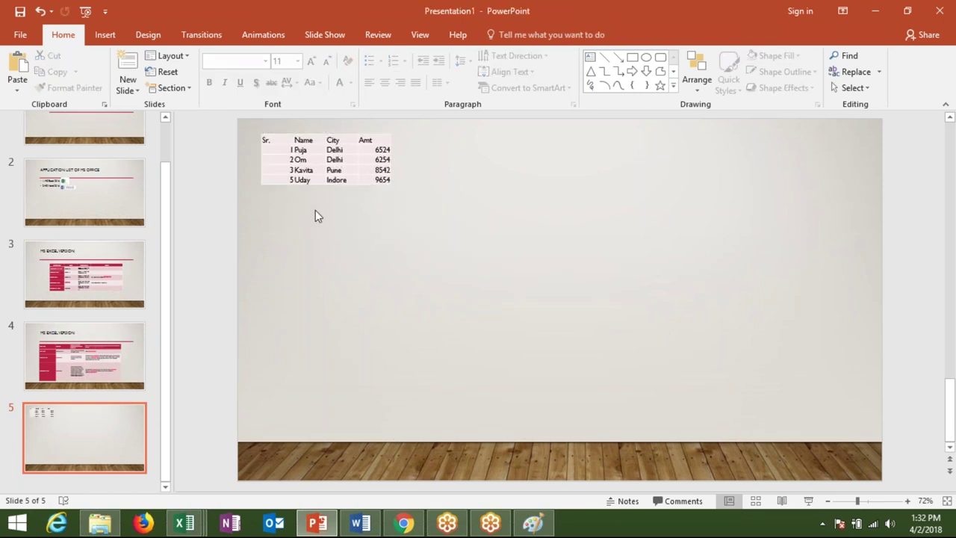
pyautogui.hotkey('alt', 'Tab')
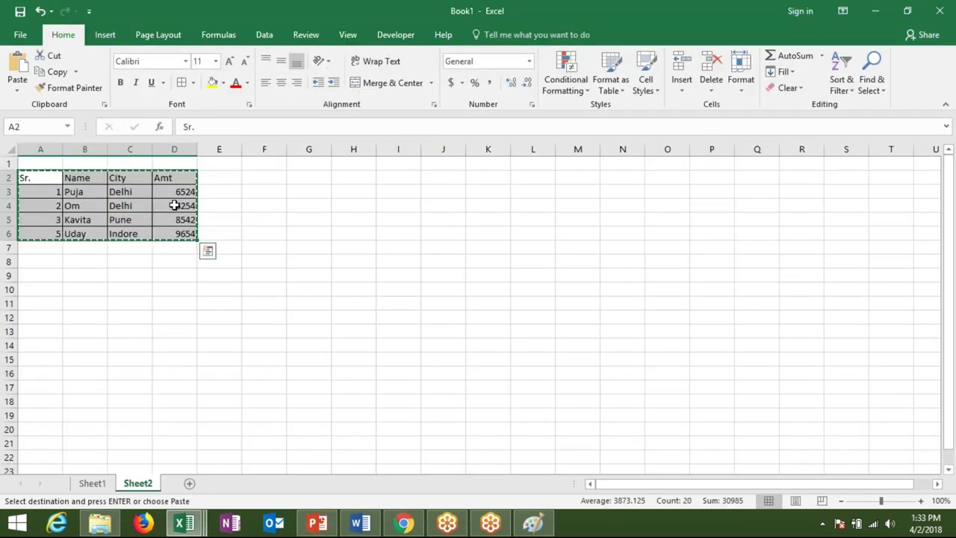
pyautogui.hotkey('alt', 'Tab')
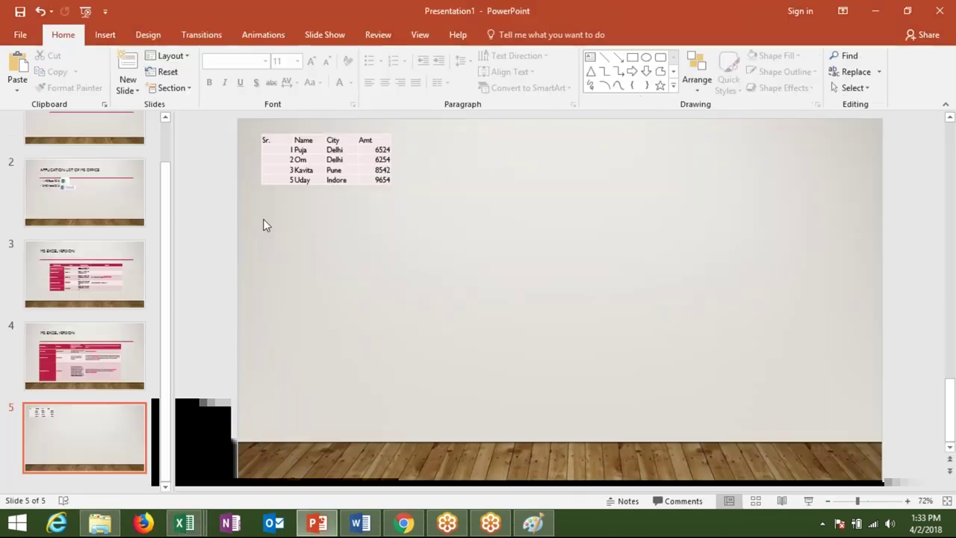
# - Paste the Excel table again as a picture and enlarge it proportionally
pyautogui.click(23, 90)
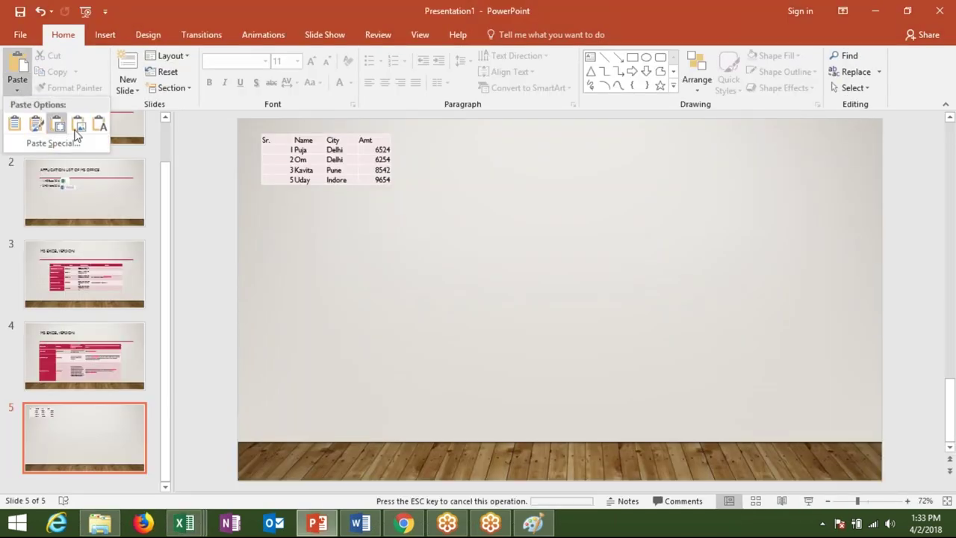
pyautogui.click(79, 124)
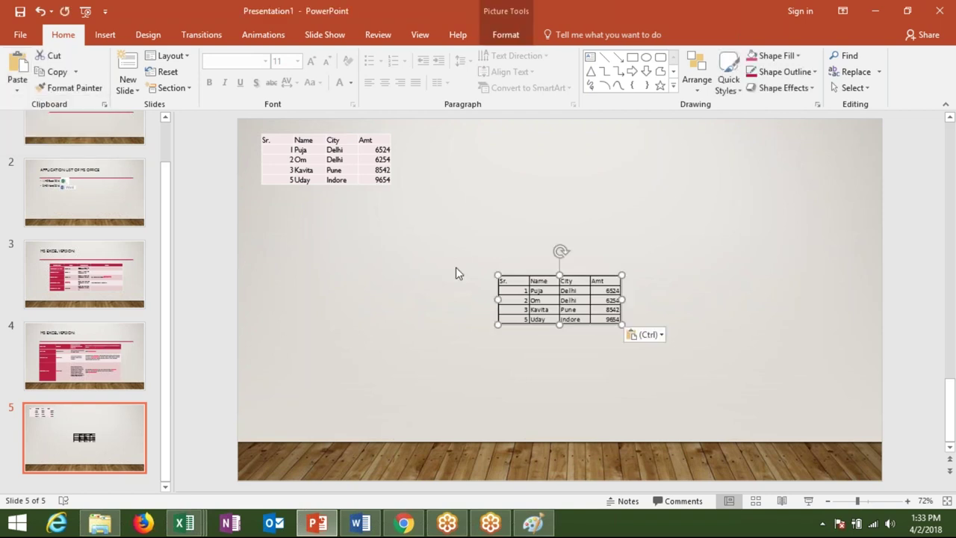
pyautogui.moveTo(501, 279); pyautogui.dragTo(285, 219)
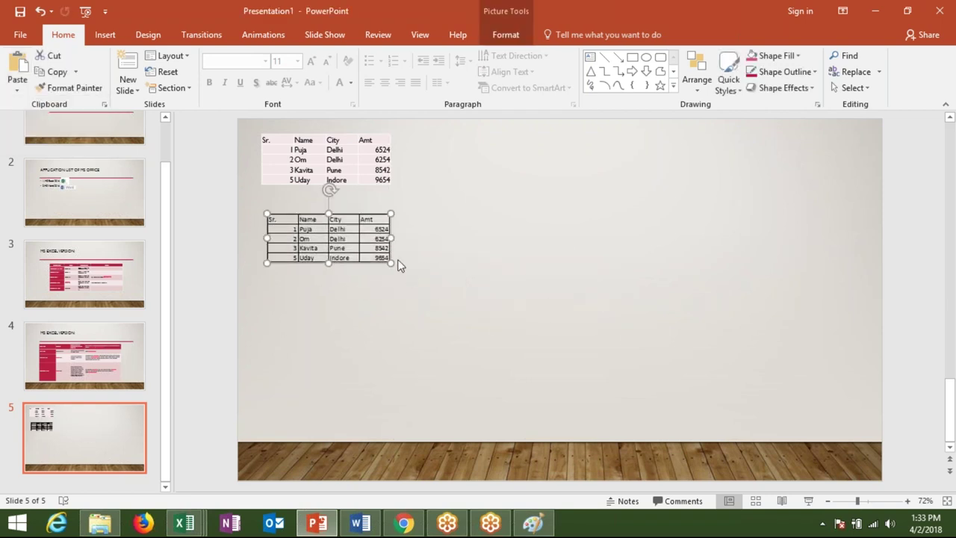
pyautogui.moveTo(391, 262)
pyautogui.mouseDown()
pyautogui.moveTo(472, 385)
pyautogui.moveTo(456, 357)
pyautogui.mouseUp()
# - Enlarge the editable table and move the large table picture down the slide
pyautogui.click(385, 178)
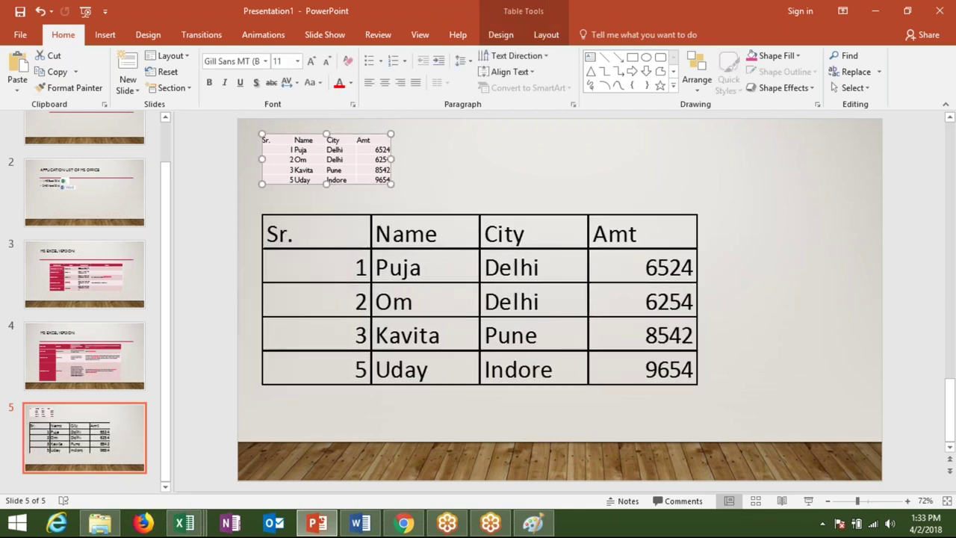
pyautogui.moveTo(391, 183); pyautogui.dragTo(435, 213)
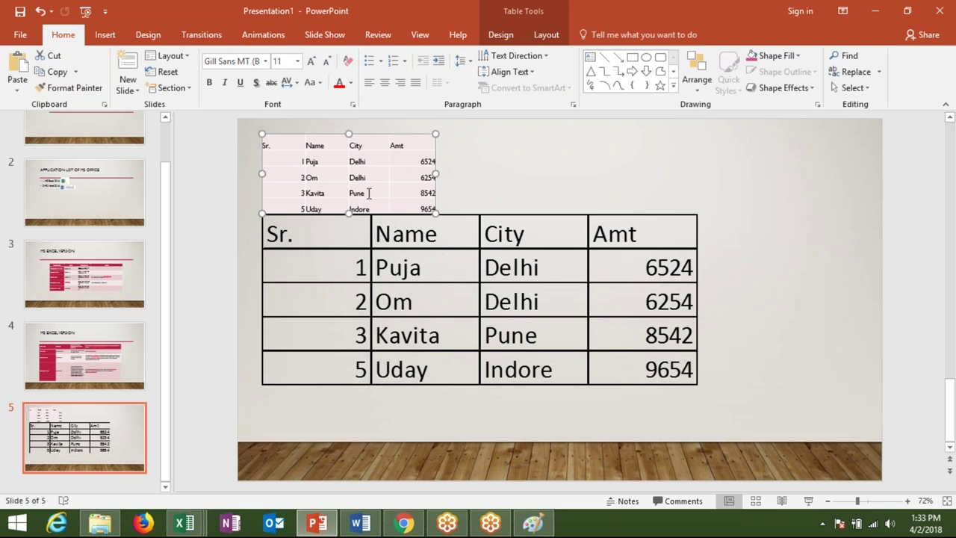
pyautogui.moveTo(431, 284); pyautogui.dragTo(431, 363)
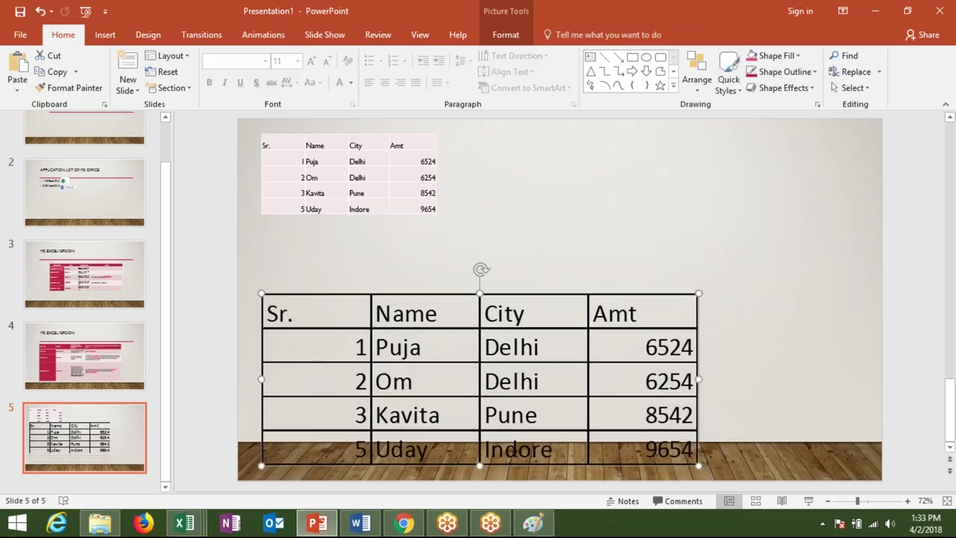
pyautogui.moveTo(436, 218); pyautogui.dragTo(465, 245)
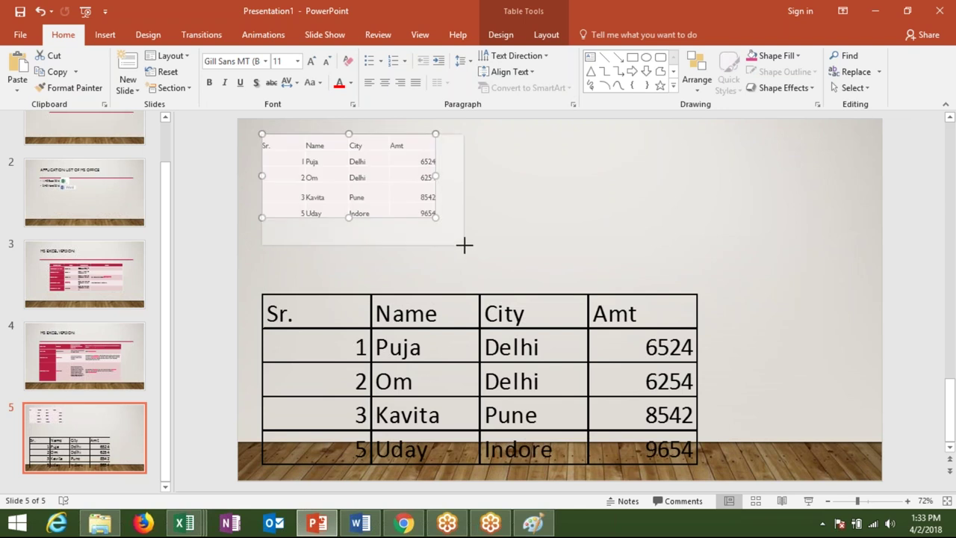
pyautogui.click(297, 62)
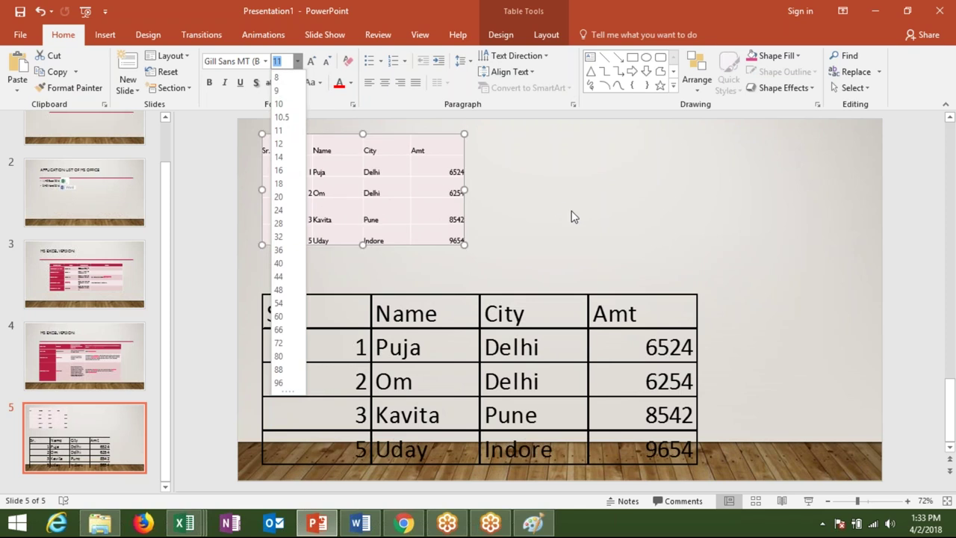
pyautogui.click(500, 224)
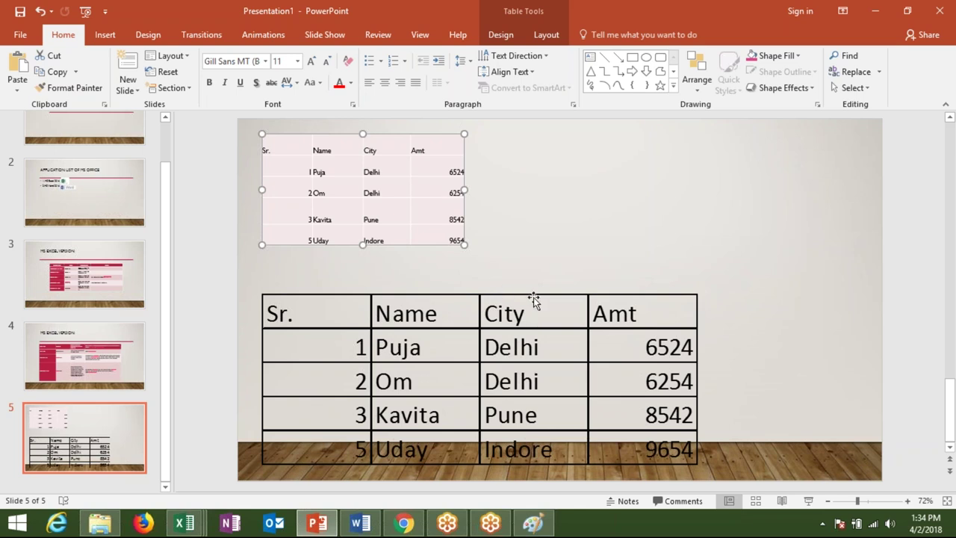
# - Nudge the table picture up slightly, then close PowerPoint without saving
pyautogui.moveTo(533, 298); pyautogui.dragTo(533, 266)
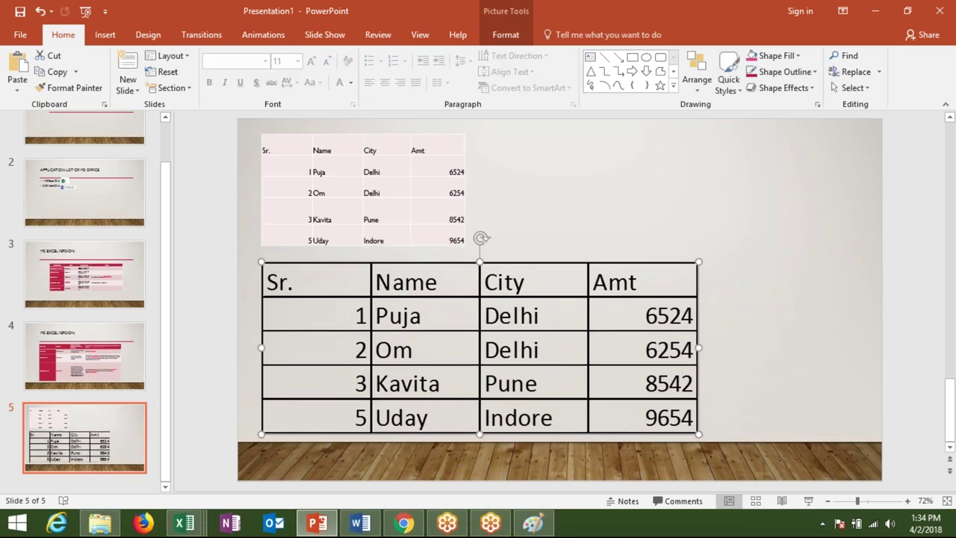
pyautogui.click(940, 10)
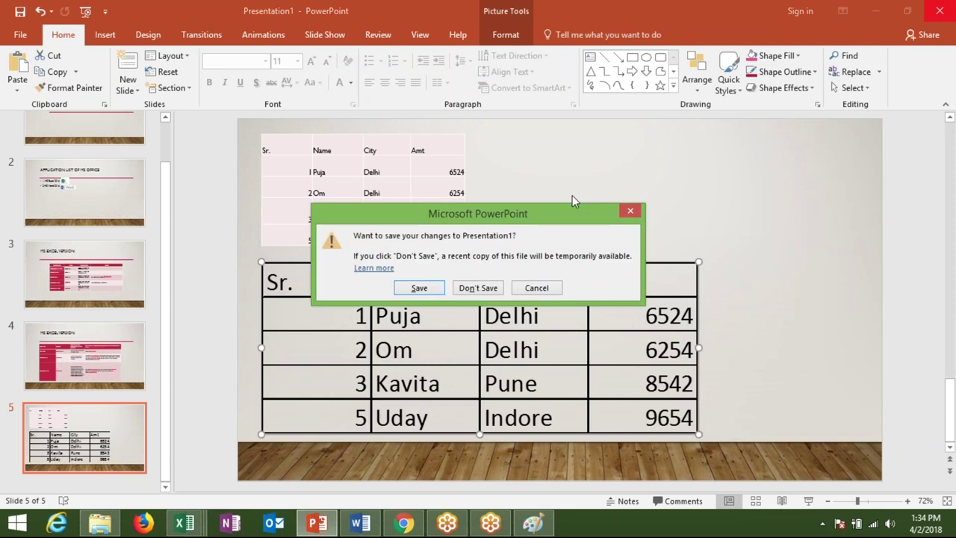
pyautogui.click(490, 289)
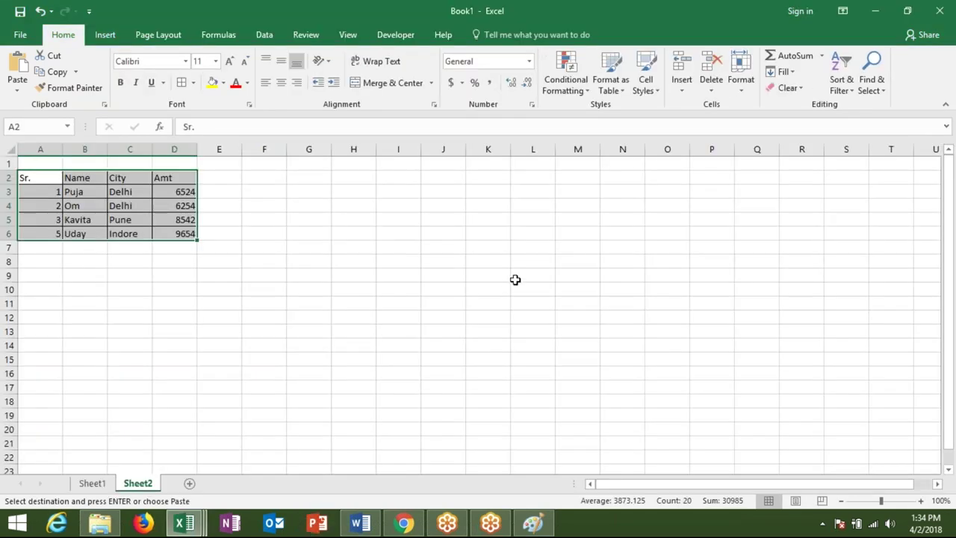